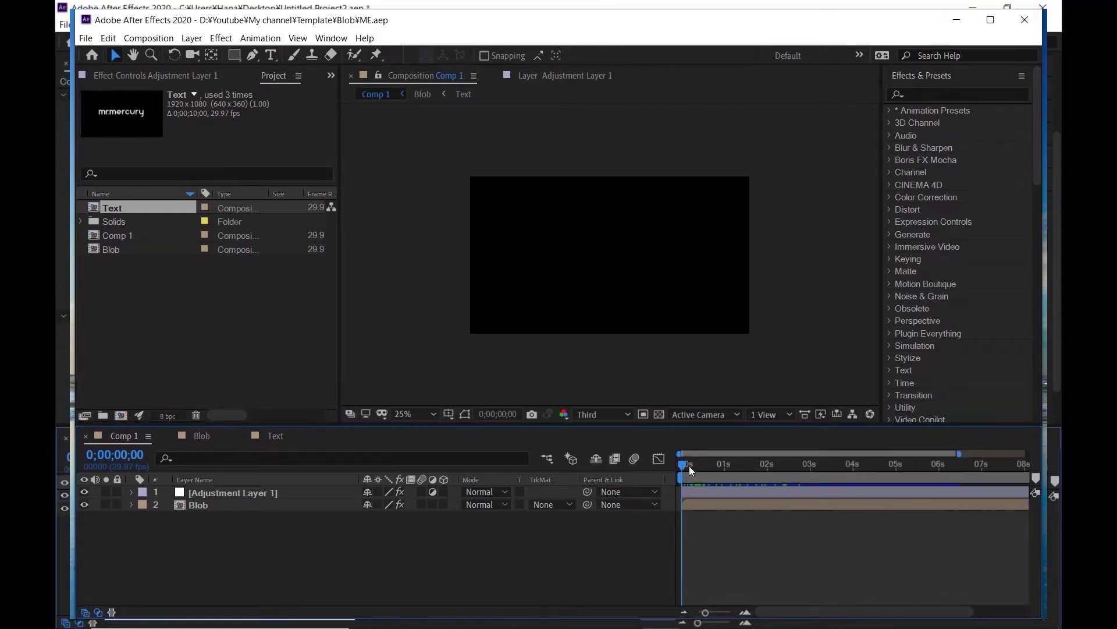
Preview the finished mr.mercury blob animation.
{"action": "key", "text": "space"}
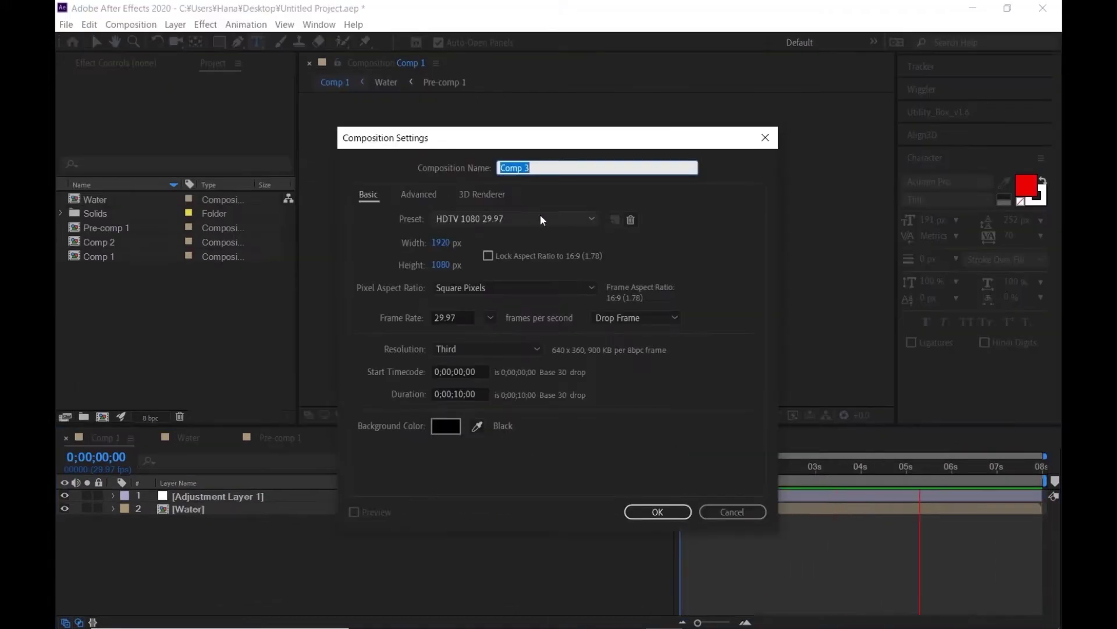
Create the composition TEXT and add a black solid named BG.
{"action": "type", "text": "TEXT"}
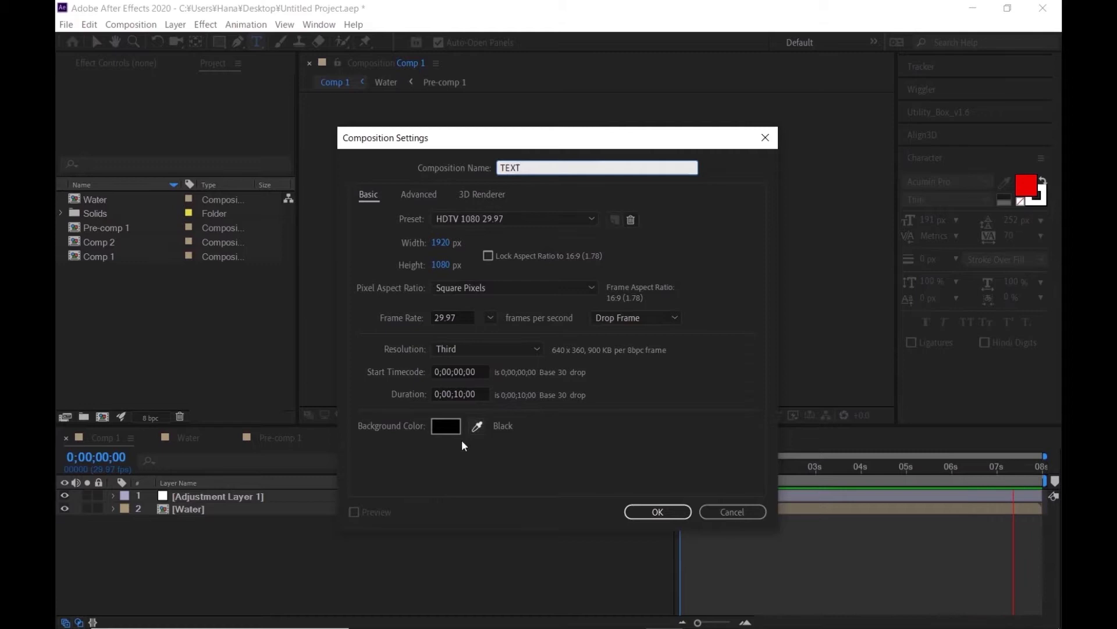
{"action": "left_click", "coordinate": [652, 510]}
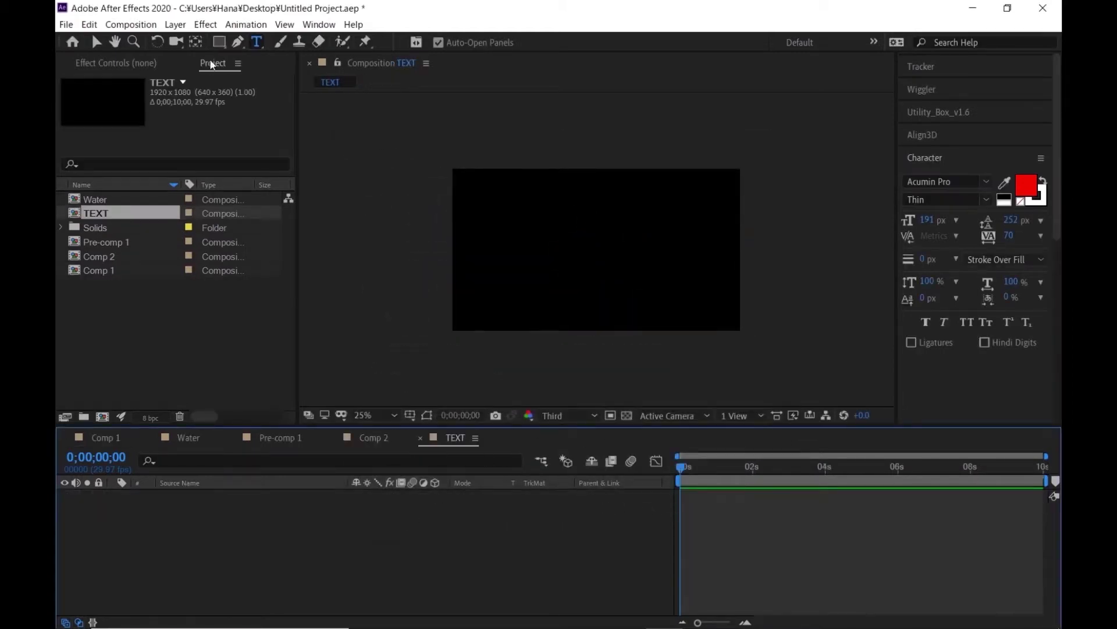
{"action": "key", "text": "ctrl+y"}
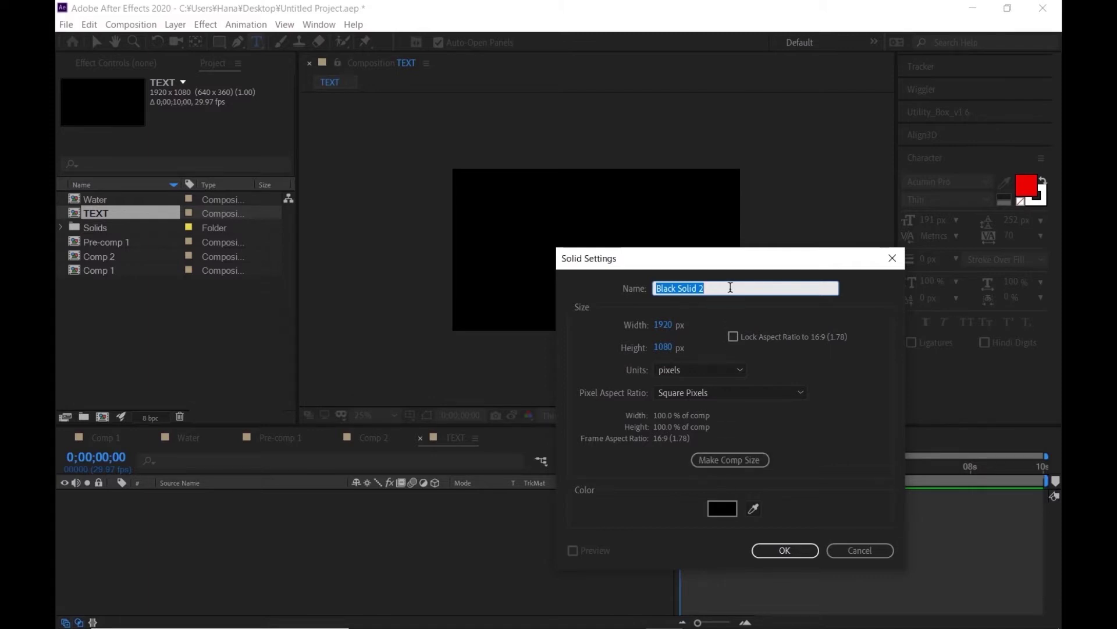
{"action": "type", "text": "BG"}
{"action": "key", "text": "Return"}
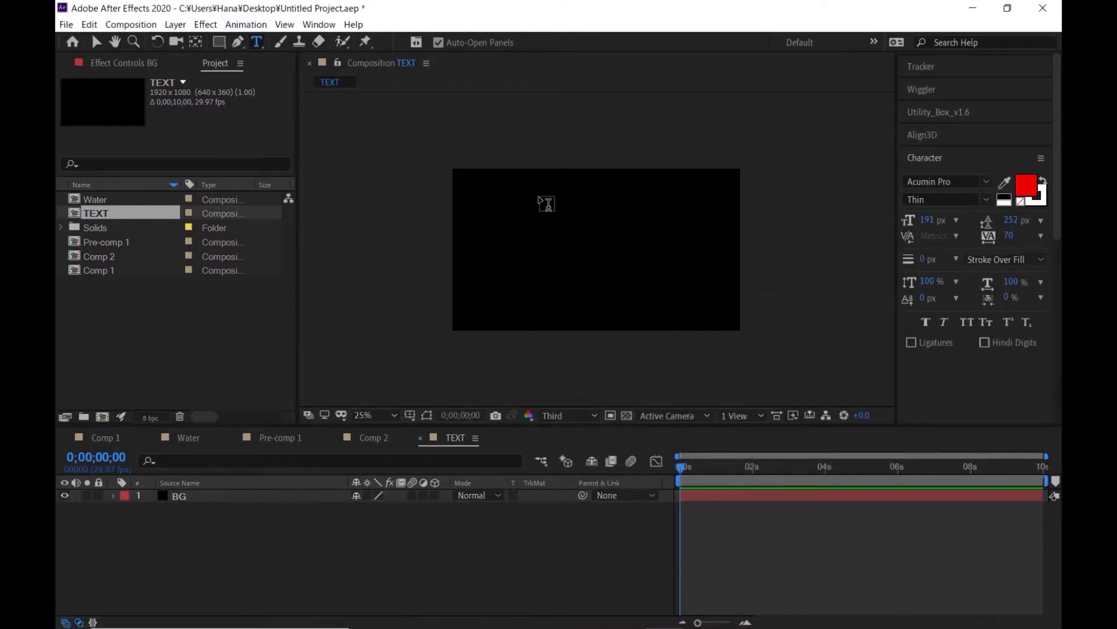
Type 'Text' in a paragraph box and try Bahnschrift as its font.
{"action": "left_click_drag", "start_coordinate": [514, 202], "coordinate": [707, 291]}
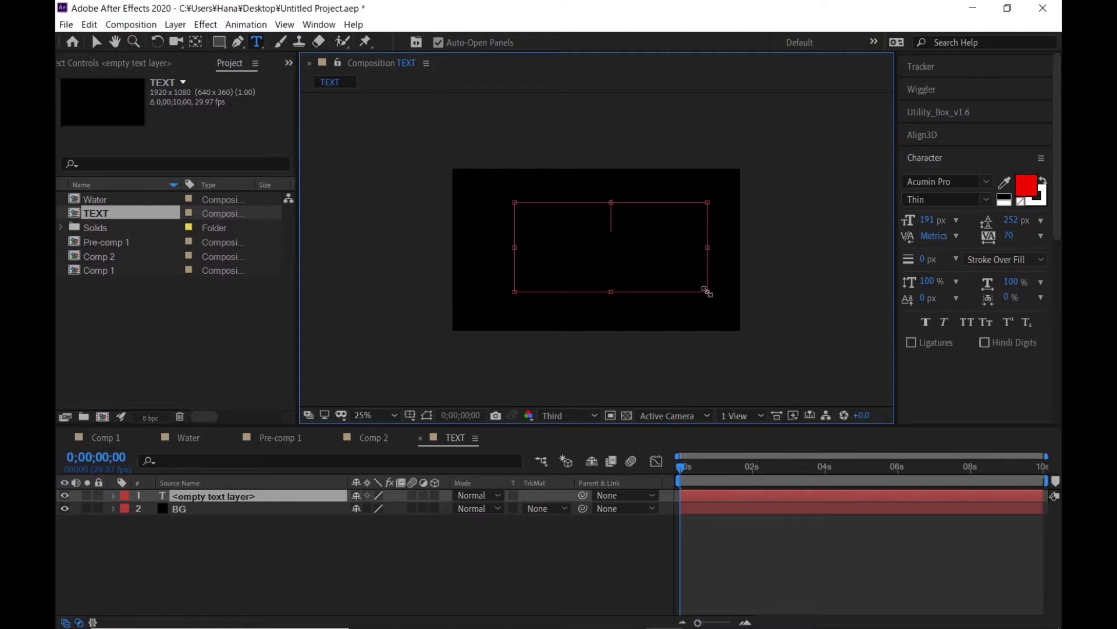
{"action": "type", "text": "Te"}
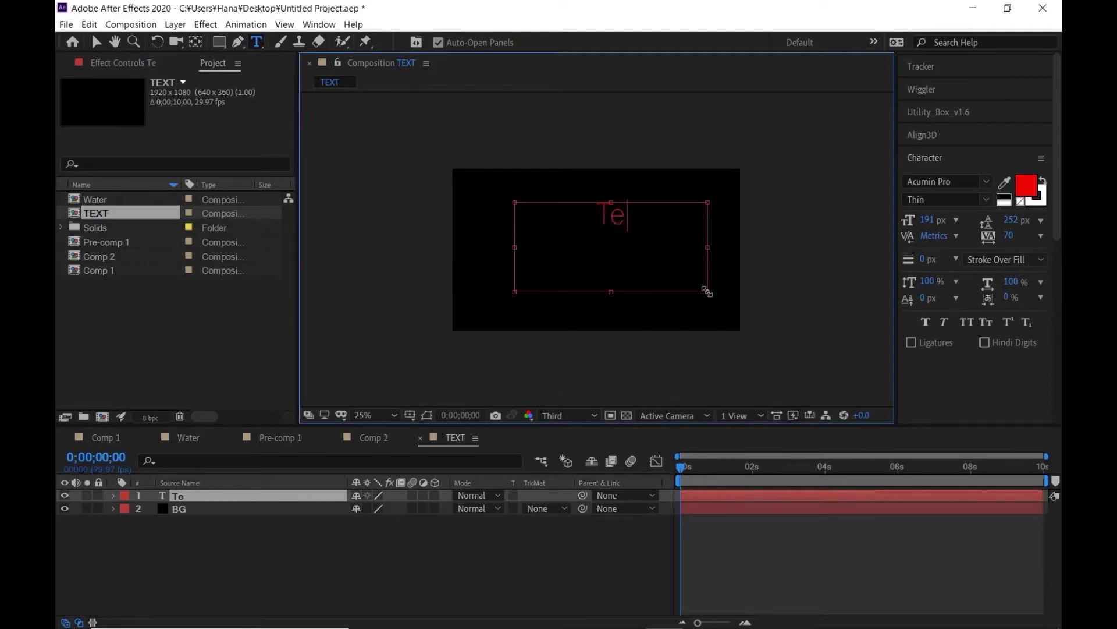
{"action": "type", "text": "xt"}
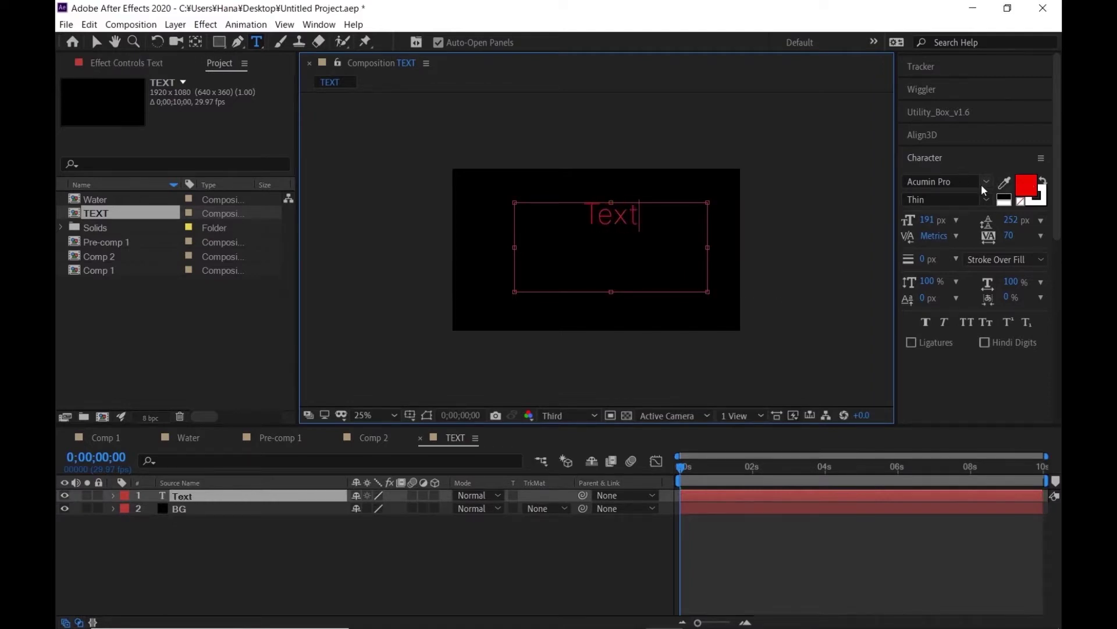
{"action": "left_click", "coordinate": [987, 183]}
{"action": "scroll", "coordinate": [931, 321], "scroll_direction": "down", "scroll_amount": 10}
{"action": "scroll", "coordinate": [914, 292], "scroll_direction": "up", "scroll_amount": 3}
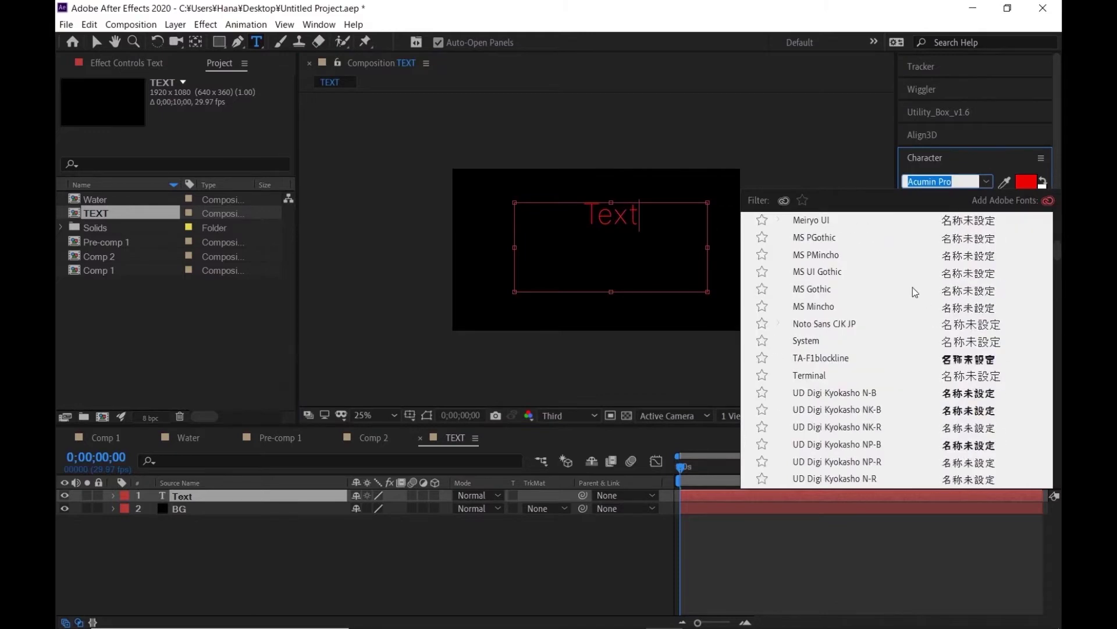
{"action": "scroll", "coordinate": [873, 290], "scroll_direction": "up", "scroll_amount": 5}
{"action": "scroll", "coordinate": [863, 288], "scroll_direction": "up", "scroll_amount": 2}
{"action": "scroll", "coordinate": [864, 287], "scroll_direction": "up", "scroll_amount": 2}
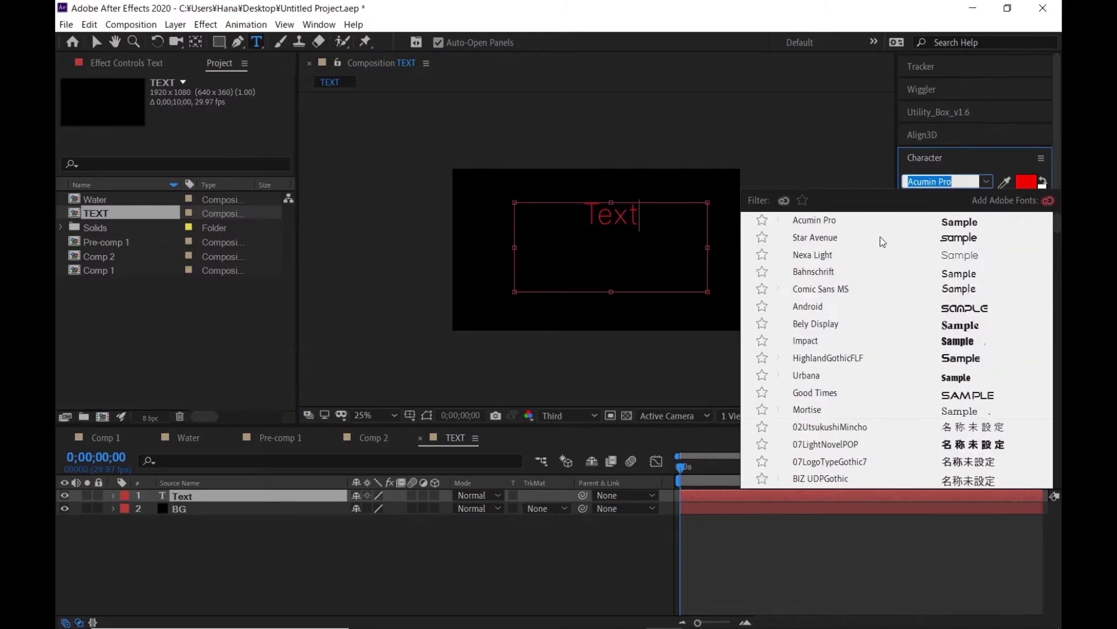
{"action": "left_click", "coordinate": [815, 272]}
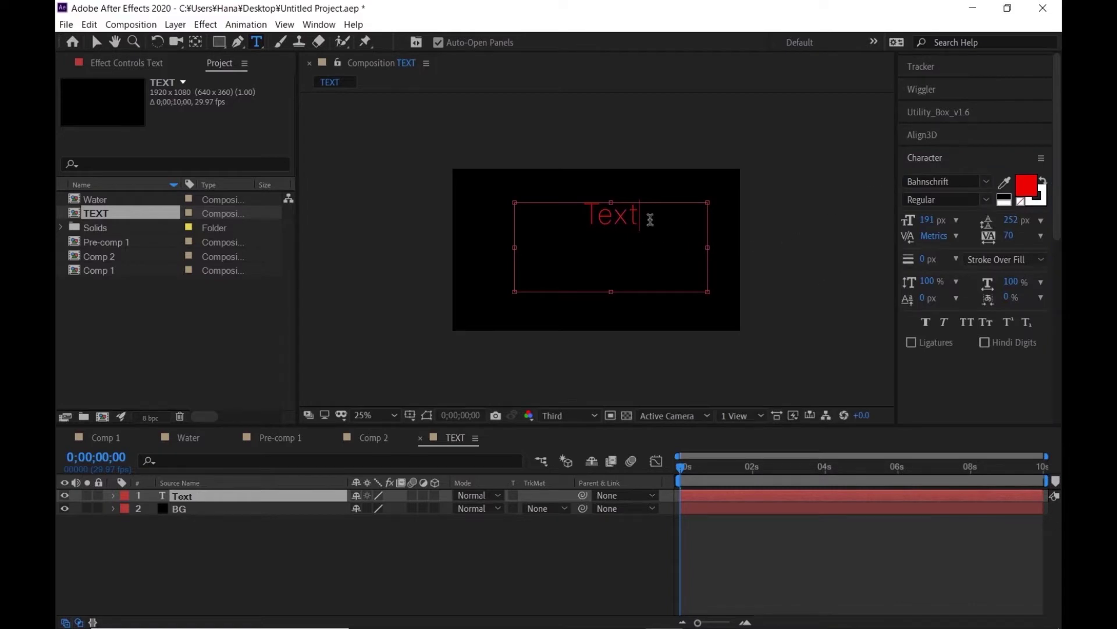
Restyle the word Text in a Bold weight and preview it.
{"action": "double_click", "coordinate": [646, 220]}
{"action": "left_click", "coordinate": [987, 184]}
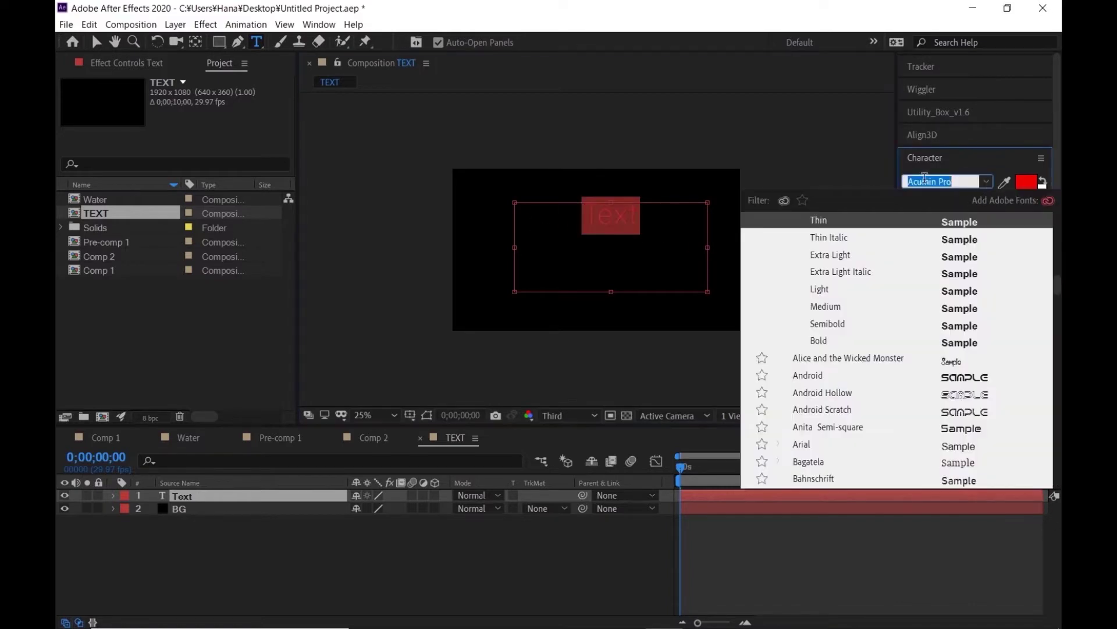
{"action": "left_click", "coordinate": [959, 197]}
{"action": "left_click", "coordinate": [987, 199]}
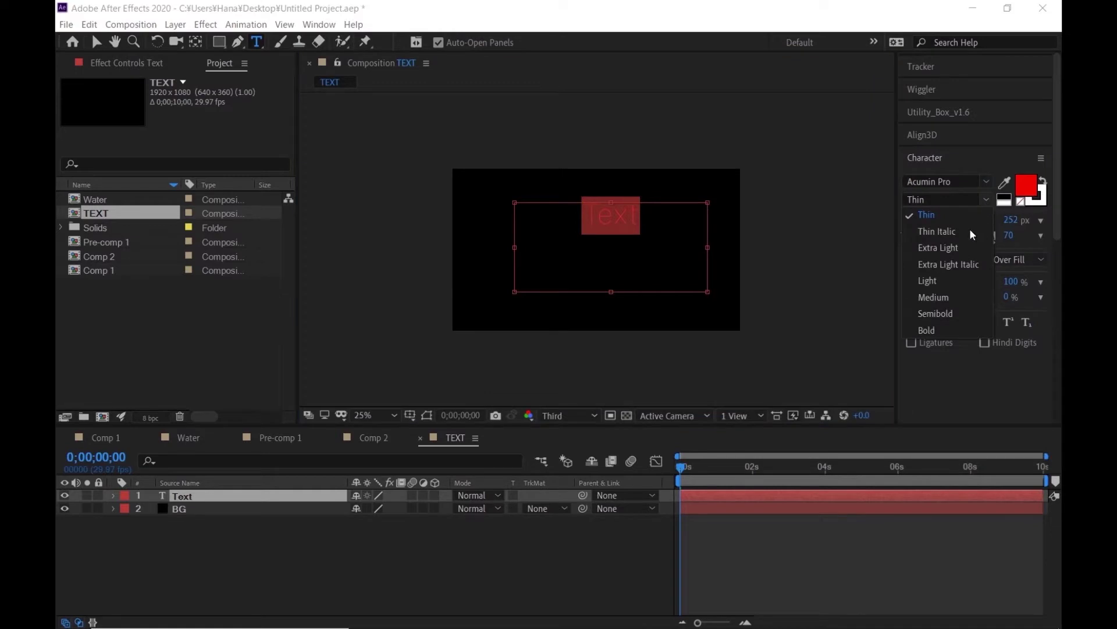
{"action": "left_click", "coordinate": [947, 326]}
{"action": "left_click", "coordinate": [446, 542]}
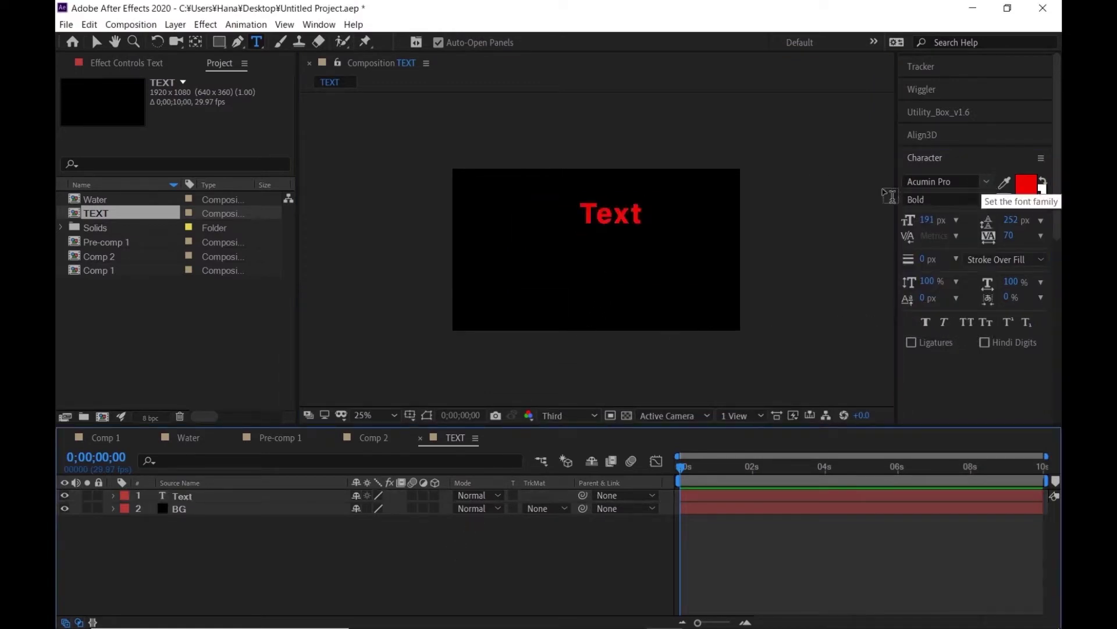
Set the word Text to Futura PT Heavy, trying Extra Bold first.
{"action": "left_click", "coordinate": [641, 212]}
{"action": "left_click_drag", "start_coordinate": [641, 212], "coordinate": [573, 211]}
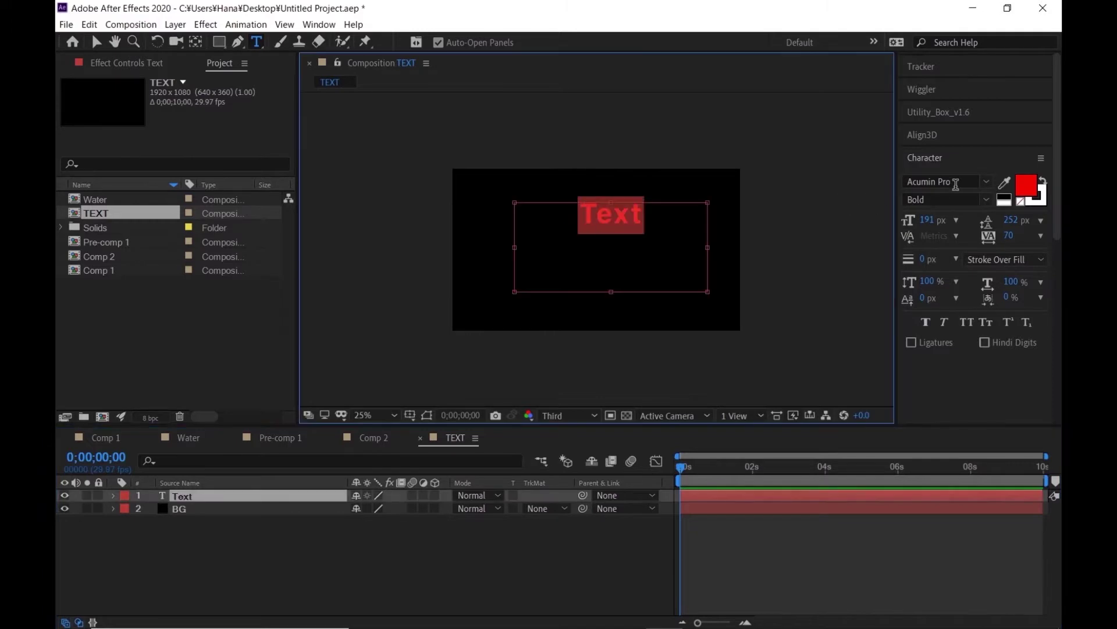
{"action": "left_click", "coordinate": [987, 182]}
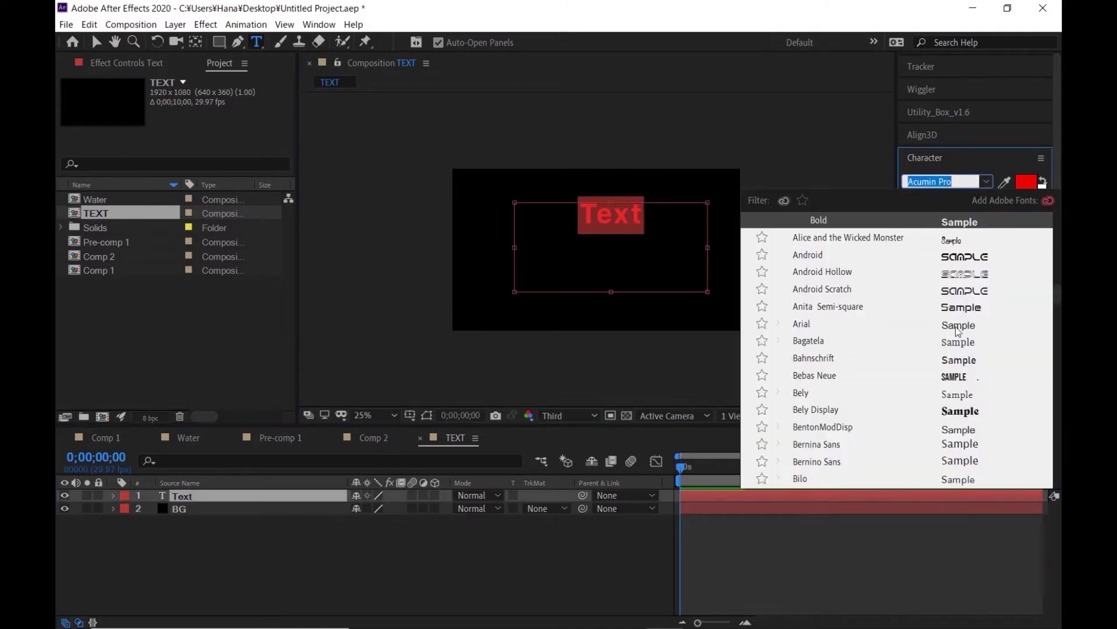
{"action": "key", "text": "Return"}
{"action": "left_click", "coordinate": [986, 199]}
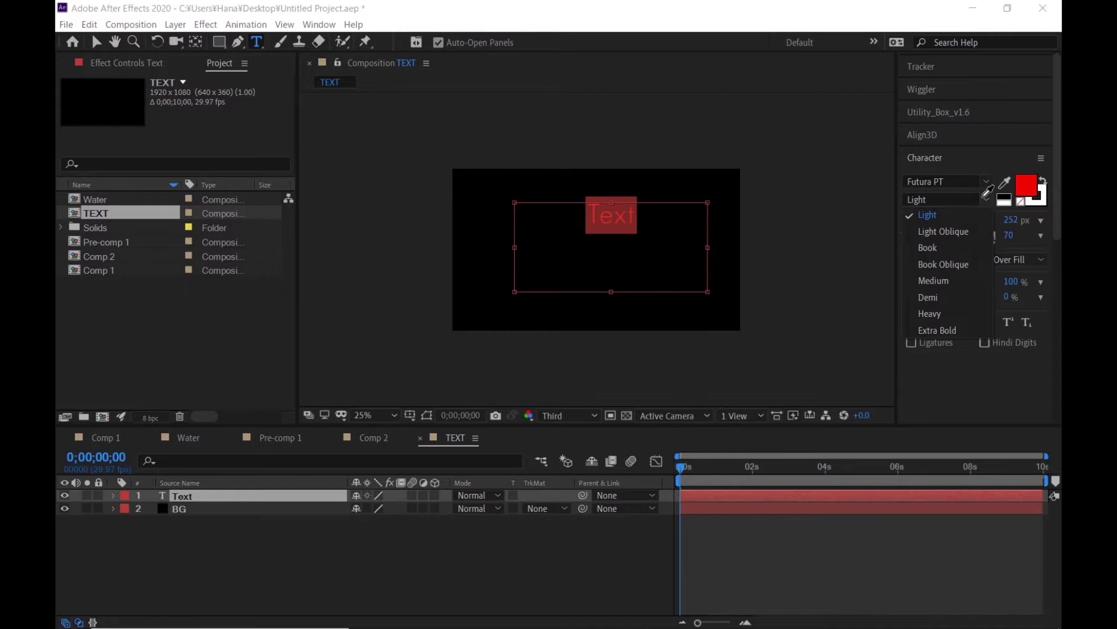
{"action": "left_click", "coordinate": [950, 331]}
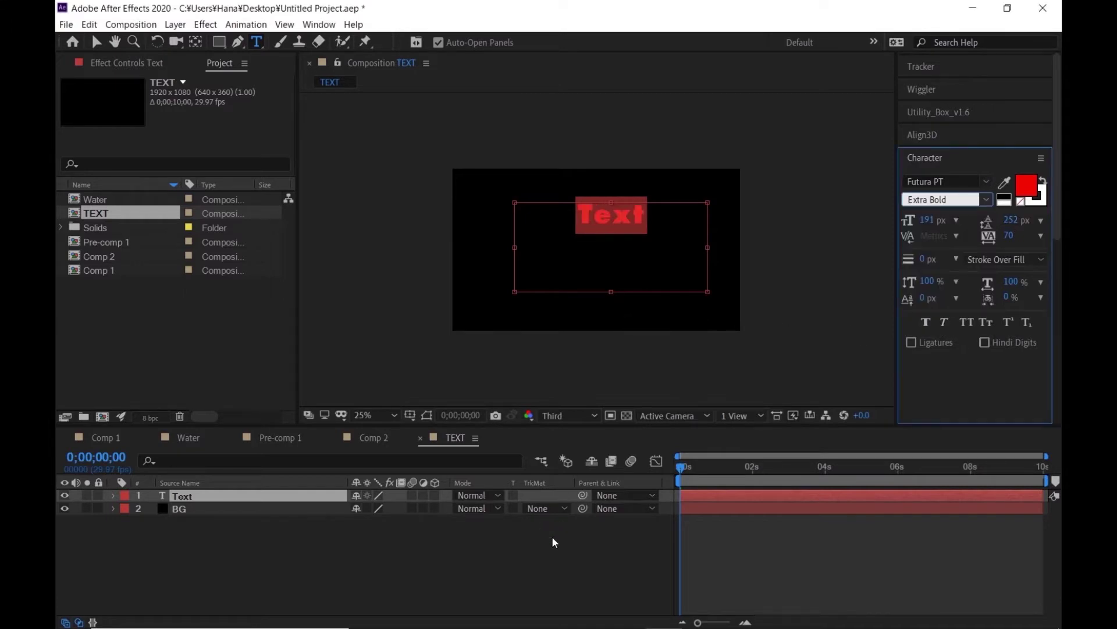
{"action": "left_click", "coordinate": [985, 201]}
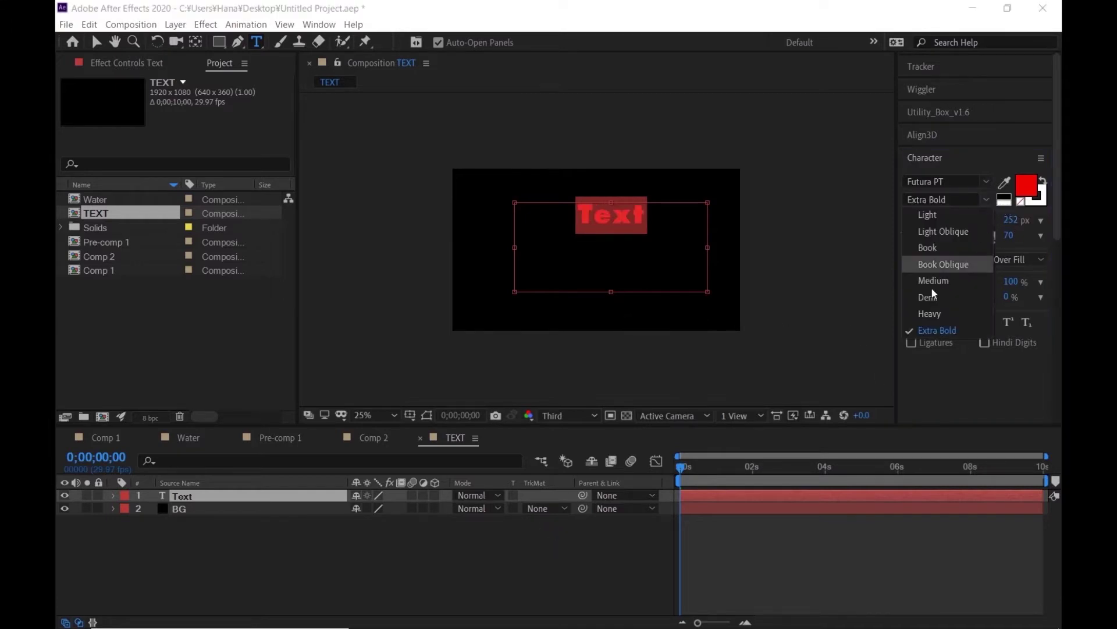
{"action": "left_click", "coordinate": [927, 319]}
{"action": "left_click", "coordinate": [433, 543]}
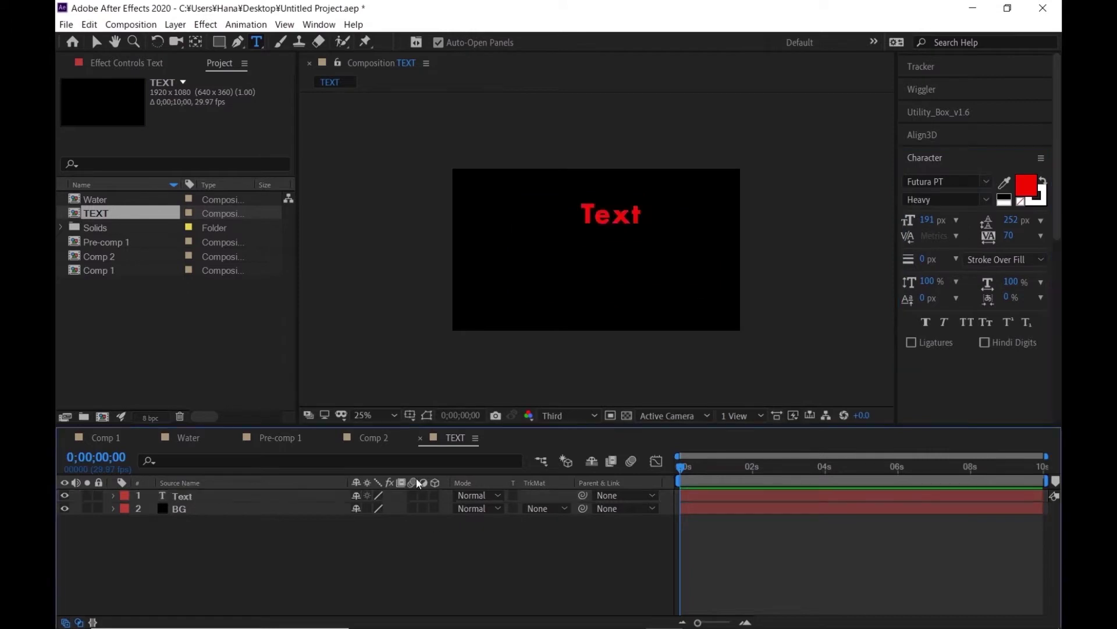
{"action": "left_click", "coordinate": [216, 499]}
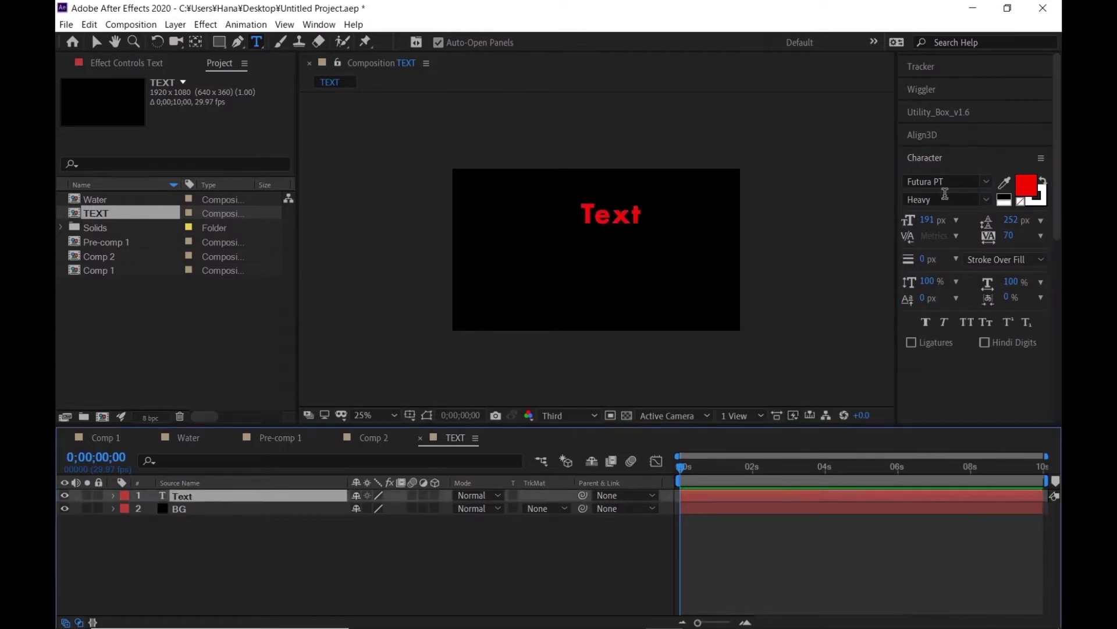
Centre the text vertically in the comp and make its fill white.
{"action": "left_click", "coordinate": [947, 155]}
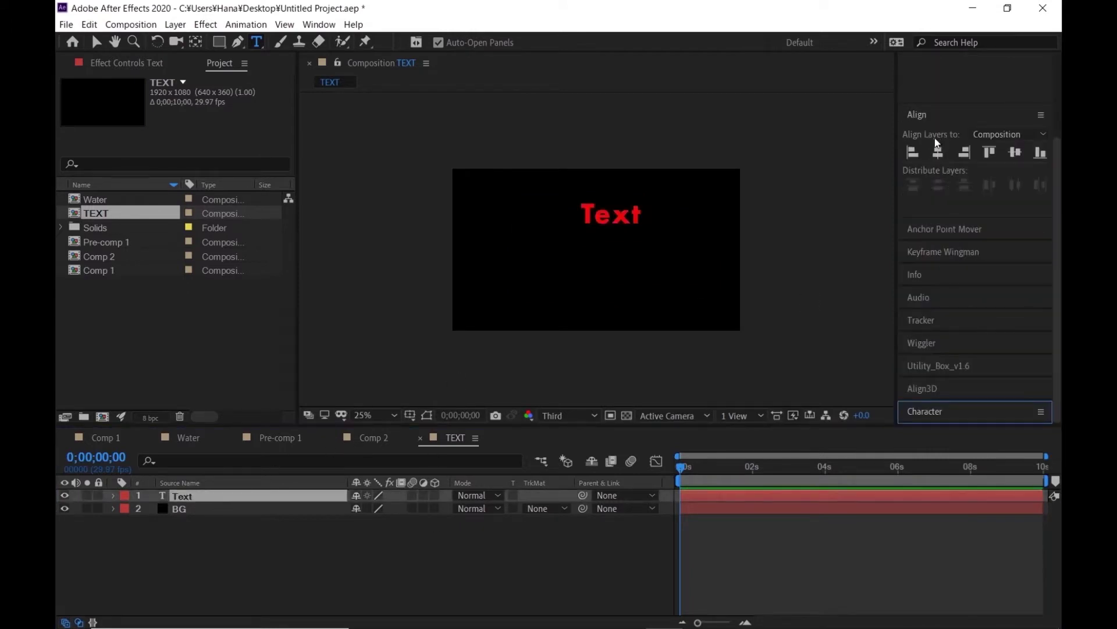
{"action": "left_click", "coordinate": [1016, 152]}
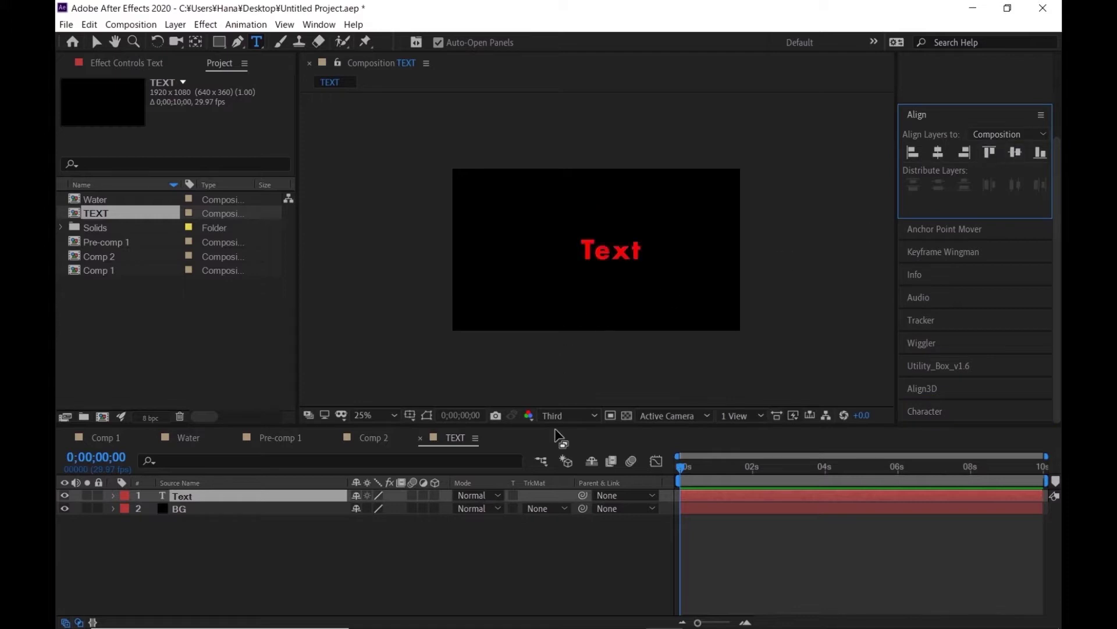
{"action": "double_click", "coordinate": [232, 496]}
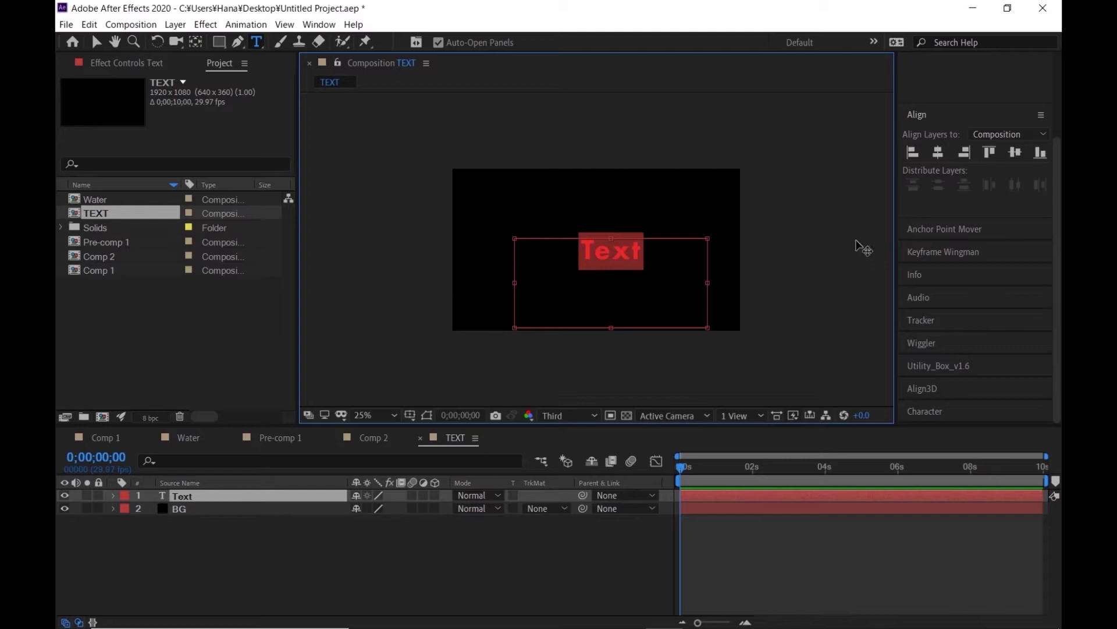
{"action": "key", "text": "ctrl+6"}
{"action": "scroll", "coordinate": [979, 381], "scroll_direction": "down", "scroll_amount": 3}
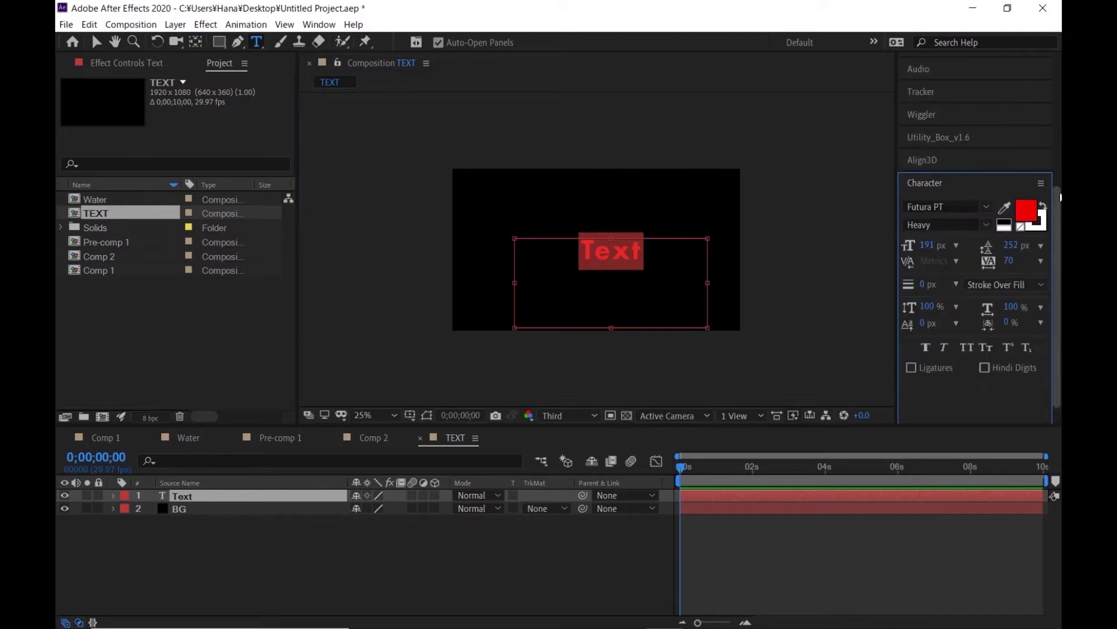
{"action": "left_click", "coordinate": [1002, 229]}
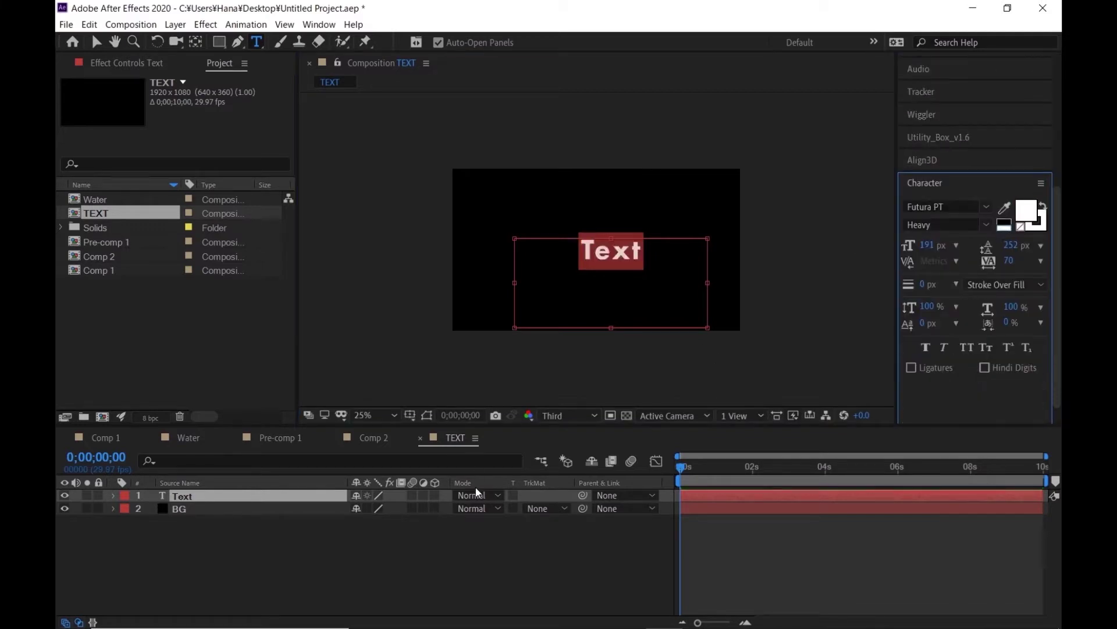
{"action": "left_click", "coordinate": [464, 533]}
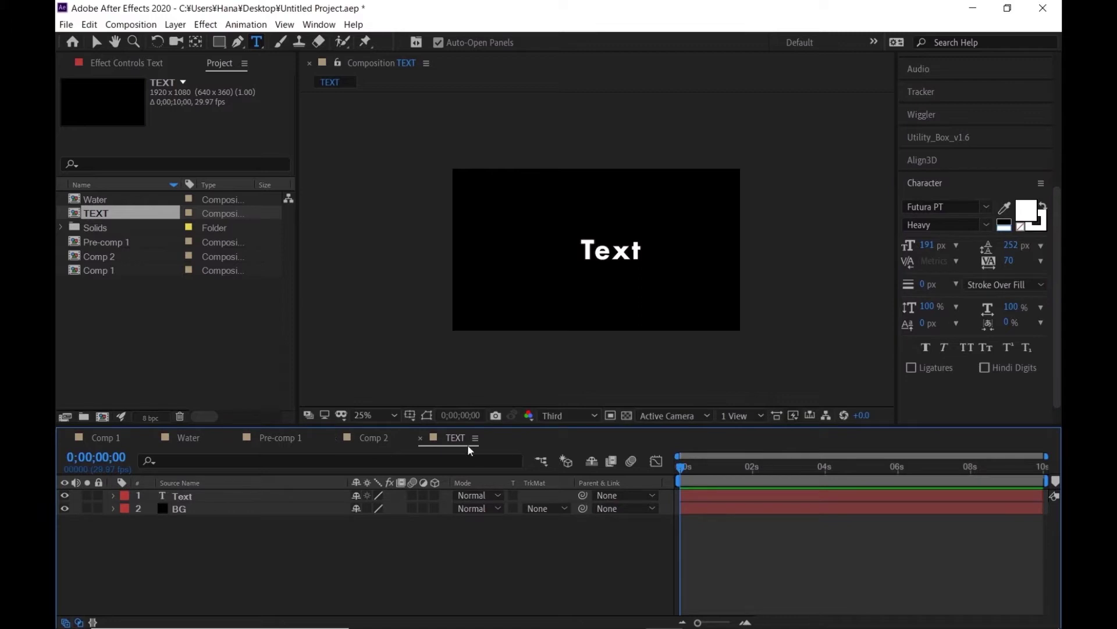
Enlarge the text to a 250 px font size.
{"action": "left_click", "coordinate": [180, 495]}
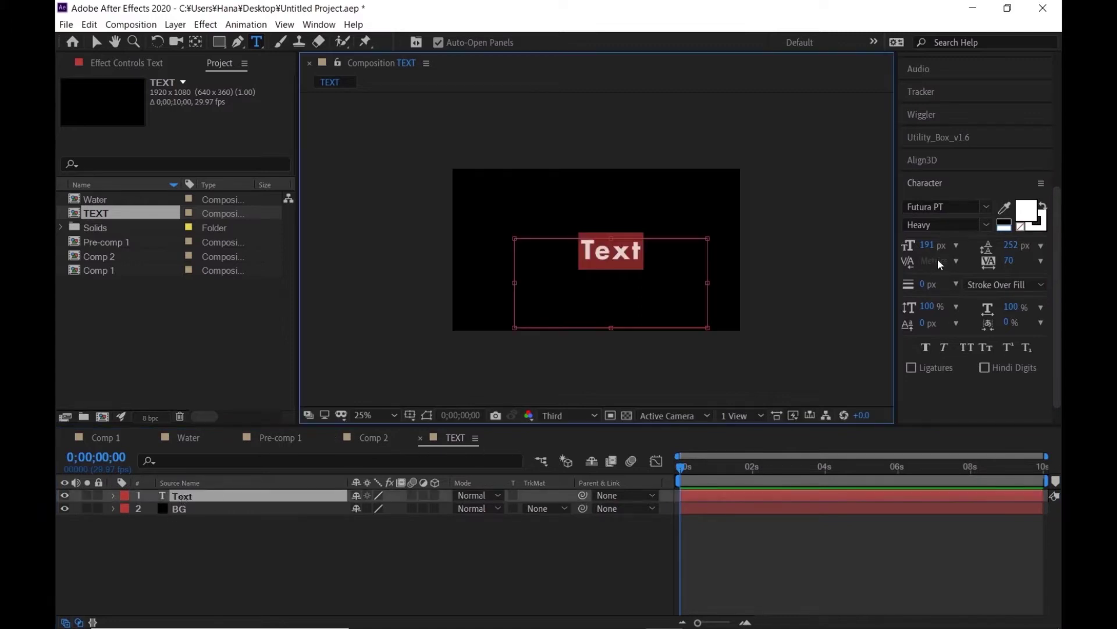
{"action": "left_click", "coordinate": [928, 245]}
{"action": "type", "text": "250"}
{"action": "key", "text": "Return"}
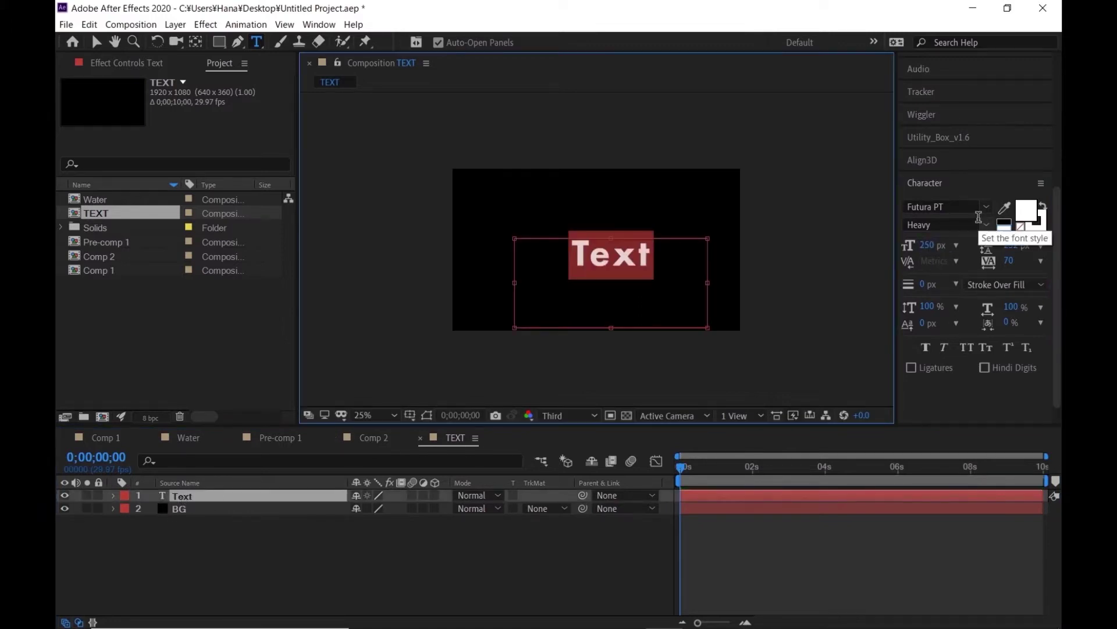
{"action": "left_click", "coordinate": [396, 602]}
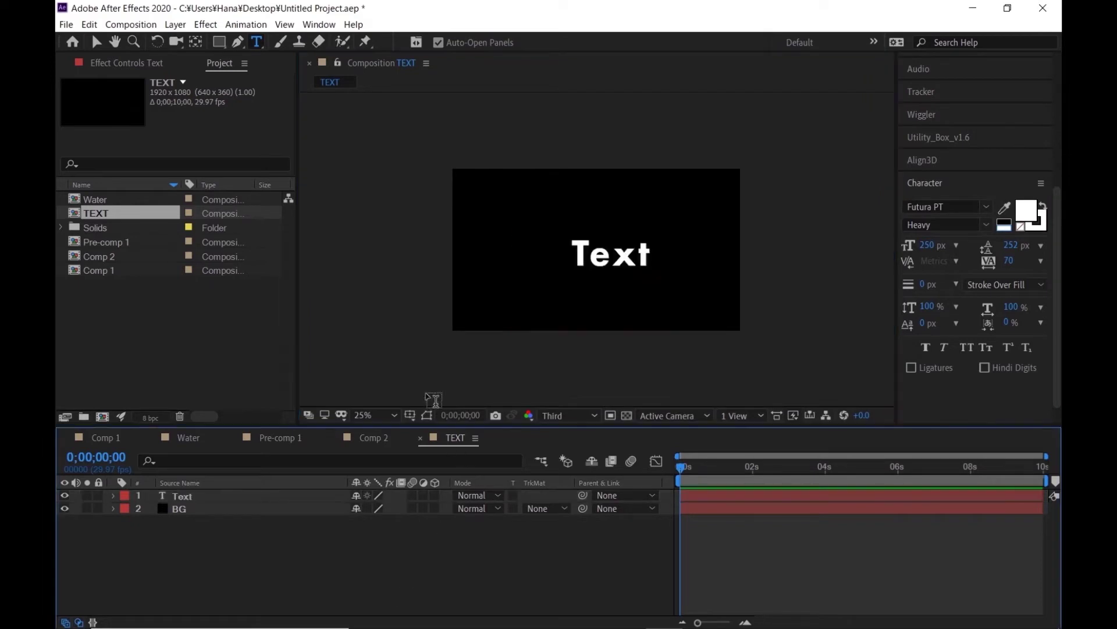
Create a new composition named Blob Animation.
{"action": "scroll", "coordinate": [436, 400], "scroll_direction": "up", "scroll_amount": 2}
{"action": "left_click", "coordinate": [131, 24]}
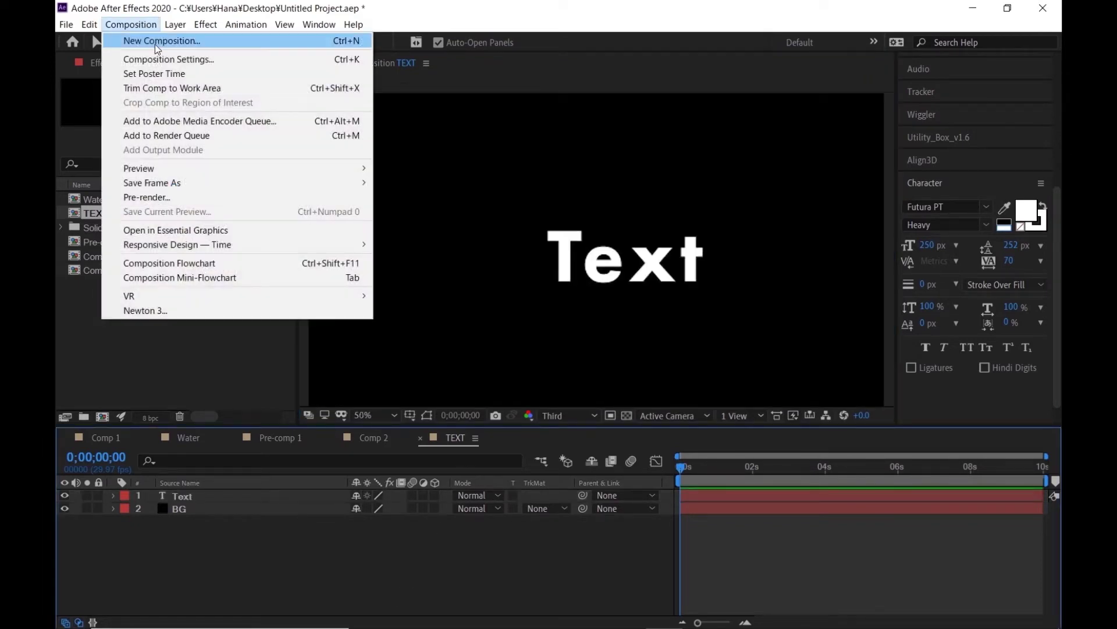
{"action": "left_click", "coordinate": [151, 40]}
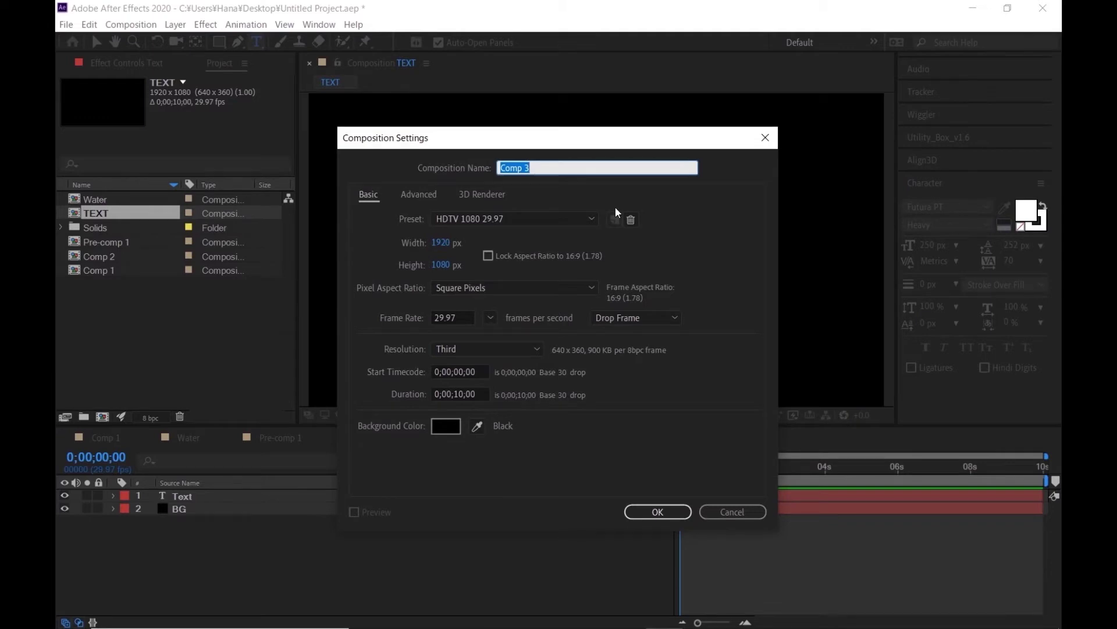
{"action": "type", "text": "Blob Animation"}
{"action": "key", "text": "Return"}
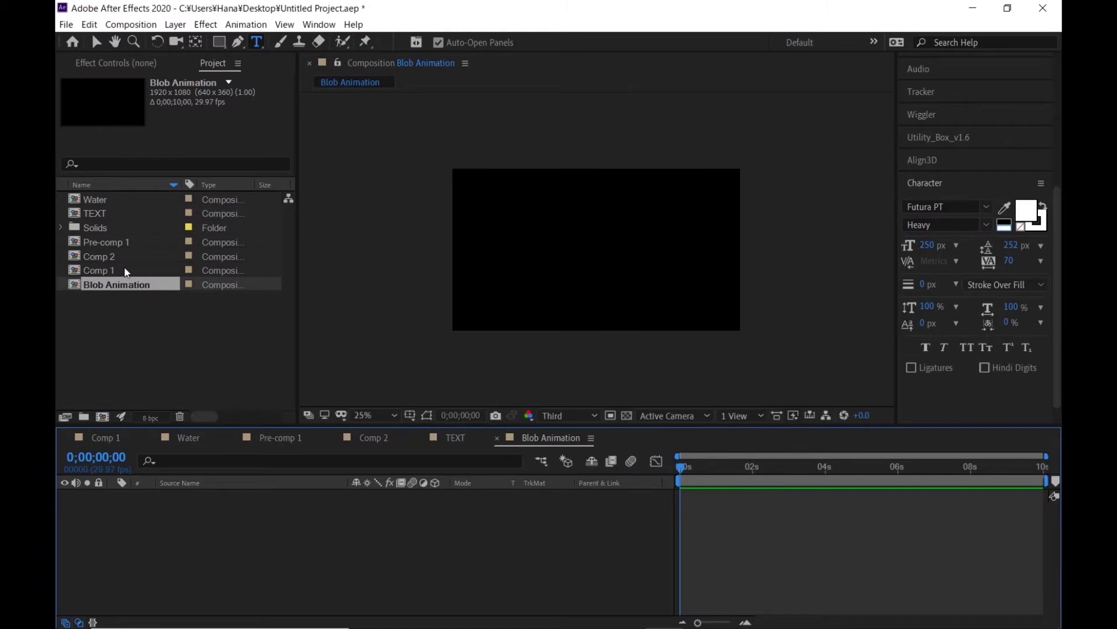
Add the TEXT comp as a layer and close the other timelines.
{"action": "mouse_move", "coordinate": [101, 214]}
{"action": "left_mouse_down"}
{"action": "mouse_move", "coordinate": [339, 448]}
{"action": "mouse_move", "coordinate": [317, 571]}
{"action": "mouse_move", "coordinate": [316, 551]}
{"action": "left_mouse_up"}
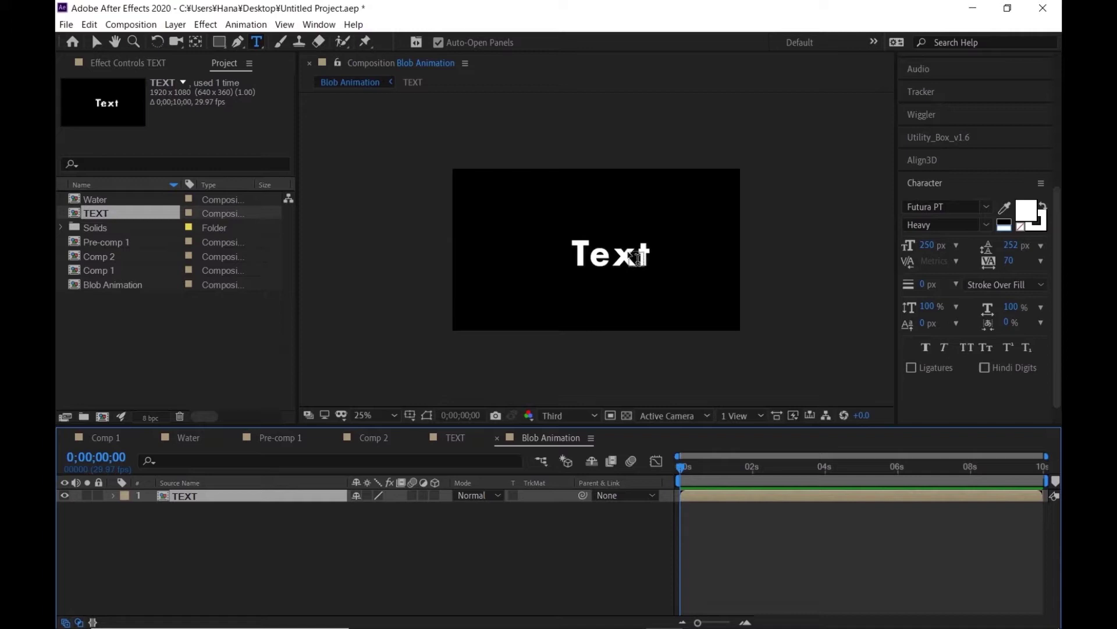
{"action": "key", "text": "v"}
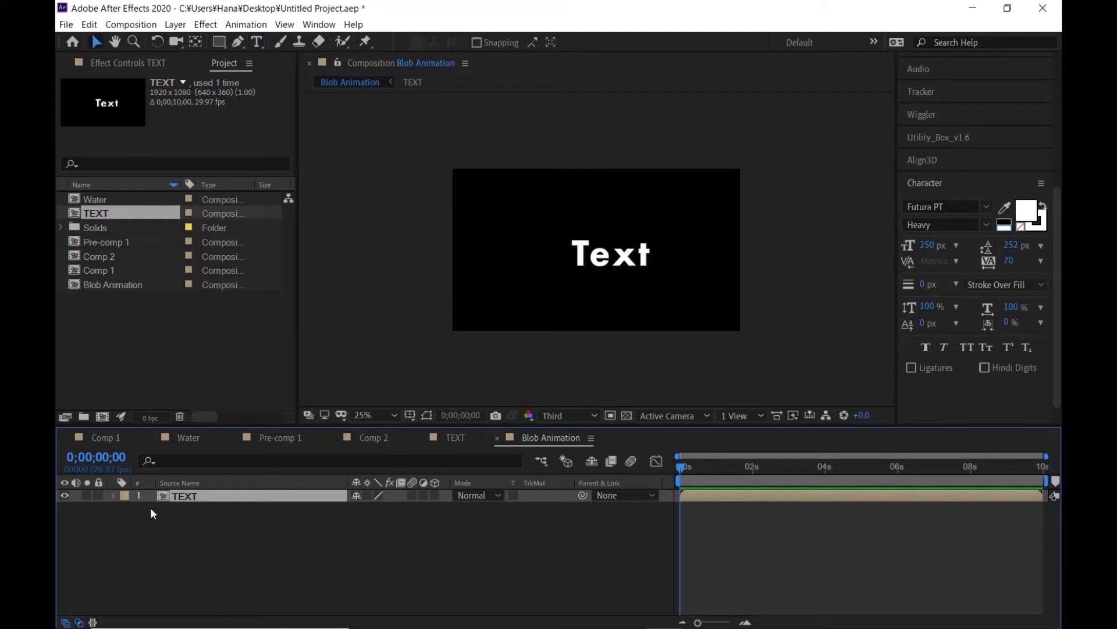
{"action": "mouse_move", "coordinate": [103, 438]}
{"action": "left_click", "coordinate": [66, 437]}
{"action": "left_click", "coordinate": [65, 437]}
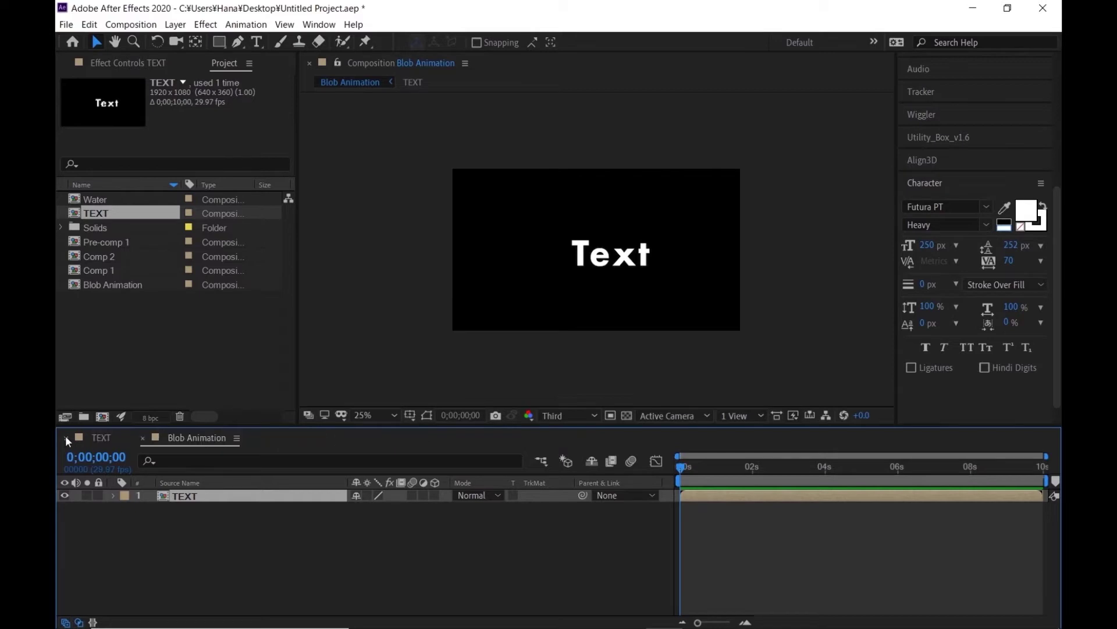
{"action": "key", "text": "ctrl+t"}
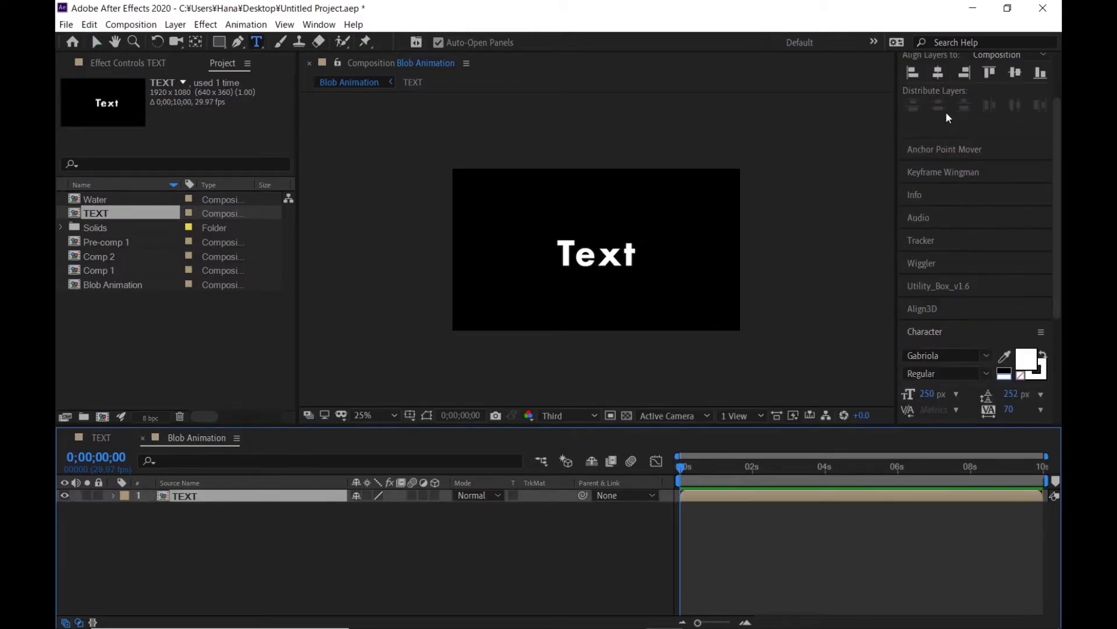
Search 'cc m' and apply CC Mr. Mercury to the TEXT layer.
{"action": "key", "text": "ctrl+5"}
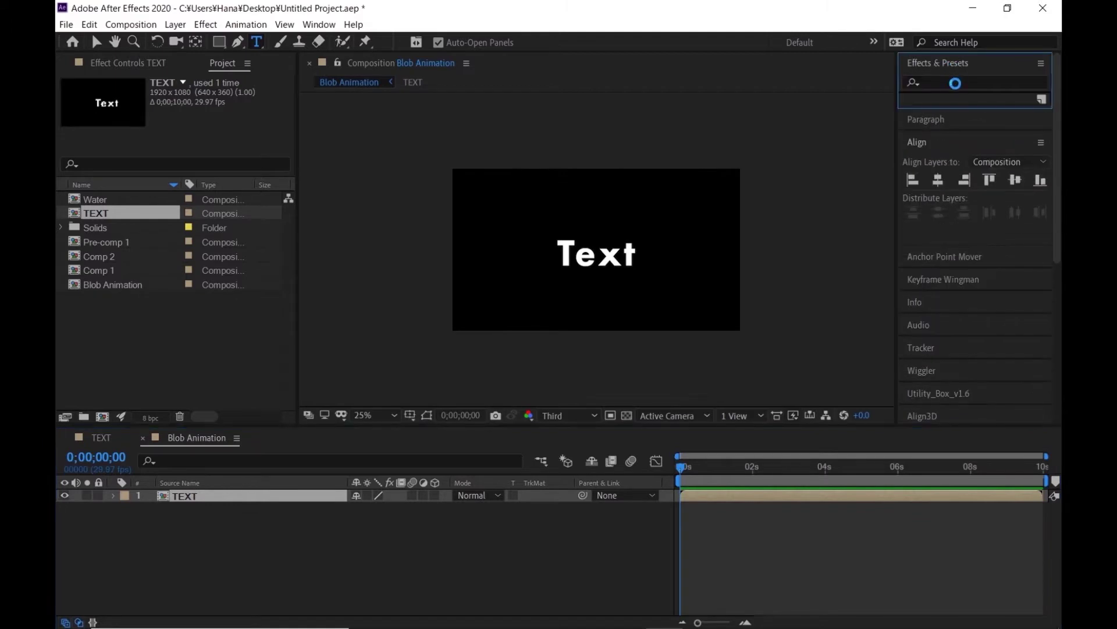
{"action": "left_click", "coordinate": [956, 83]}
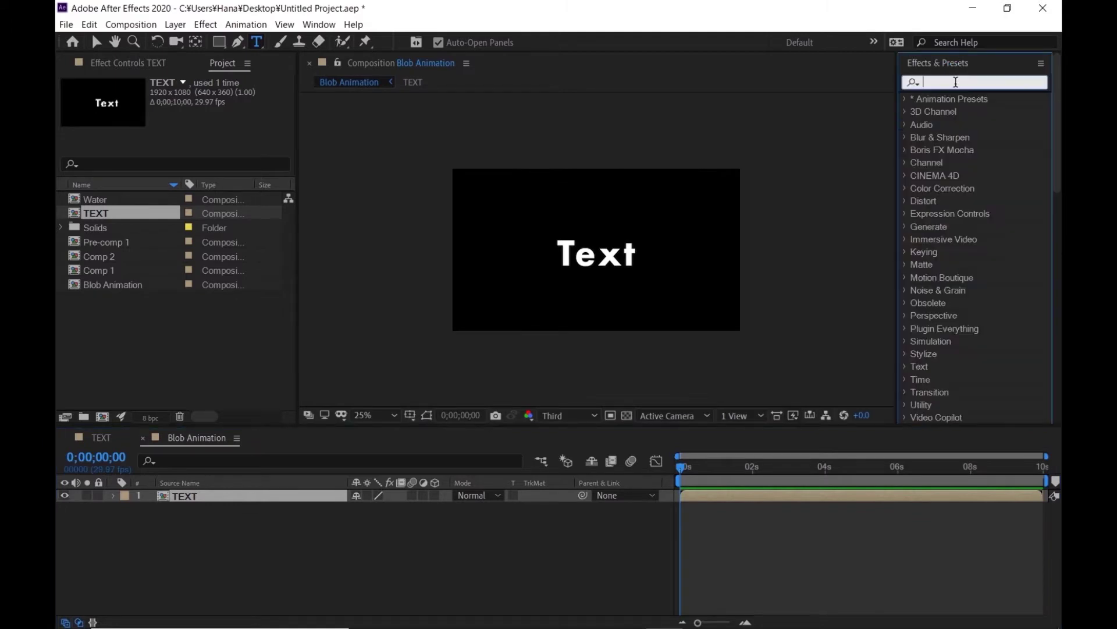
{"action": "type", "text": "mr"}
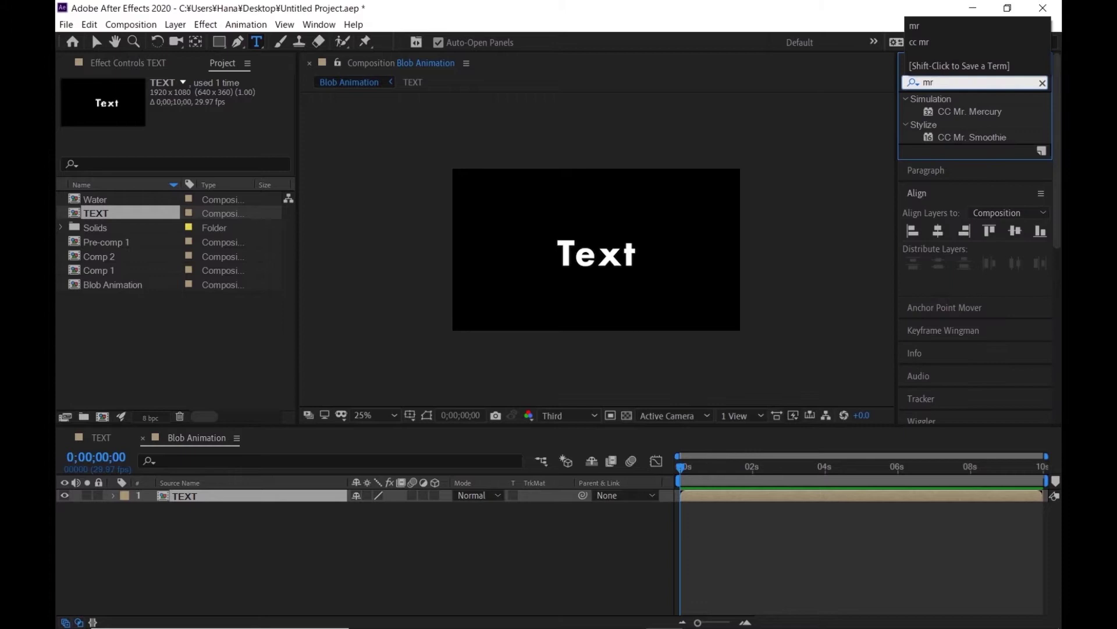
{"action": "key", "text": "BackSpace"}
{"action": "key", "text": "BackSpace"}
{"action": "key", "text": "BackSpace"}
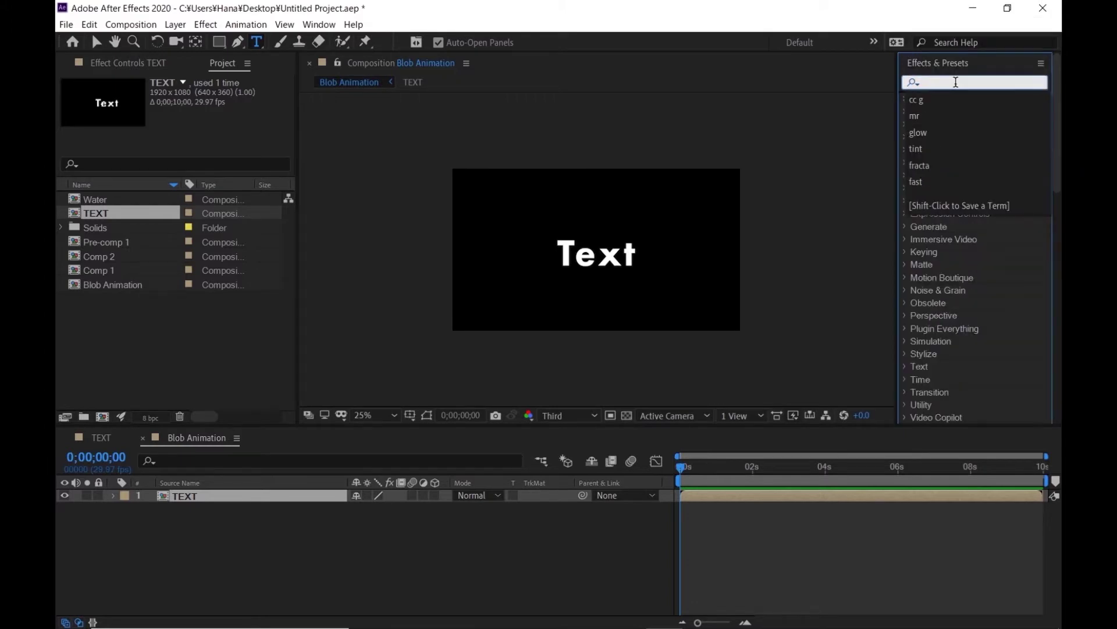
{"action": "type", "text": "cc m"}
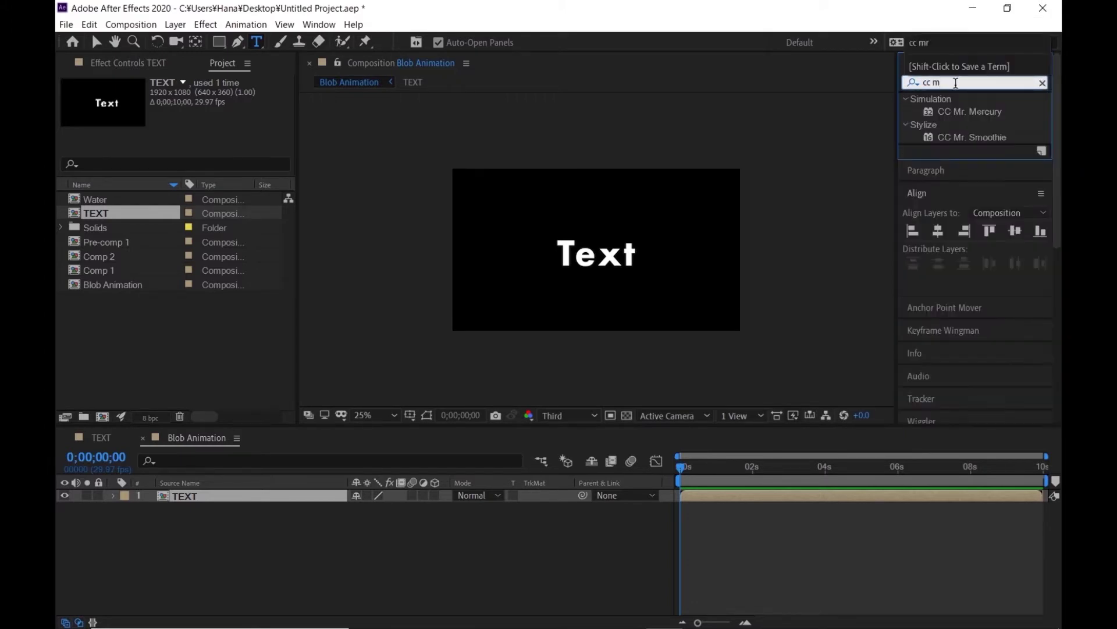
{"action": "left_click_drag", "start_coordinate": [968, 110], "coordinate": [576, 238]}
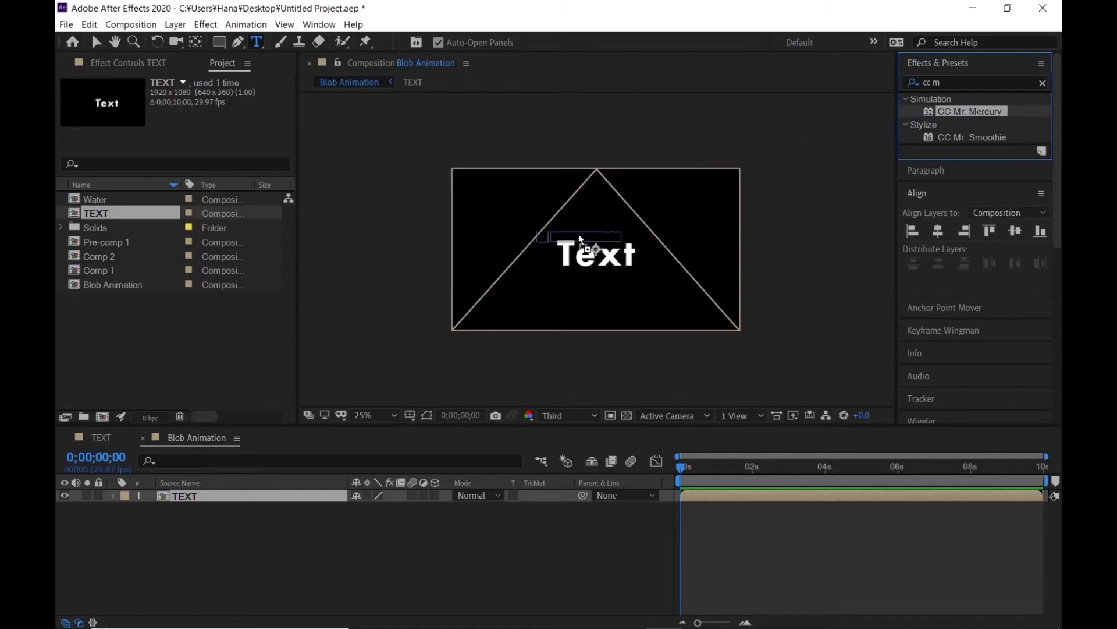
Preview, then set Radius X 240, Radius Y 250 and producer Y 960.
{"action": "left_click", "coordinate": [577, 524]}
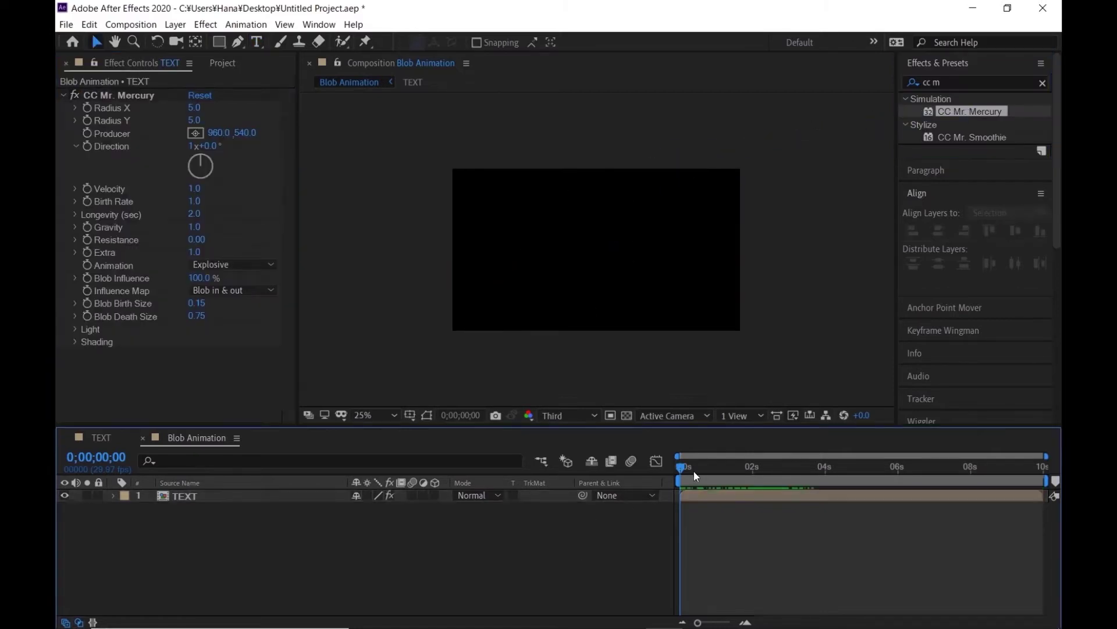
{"action": "key", "text": "space"}
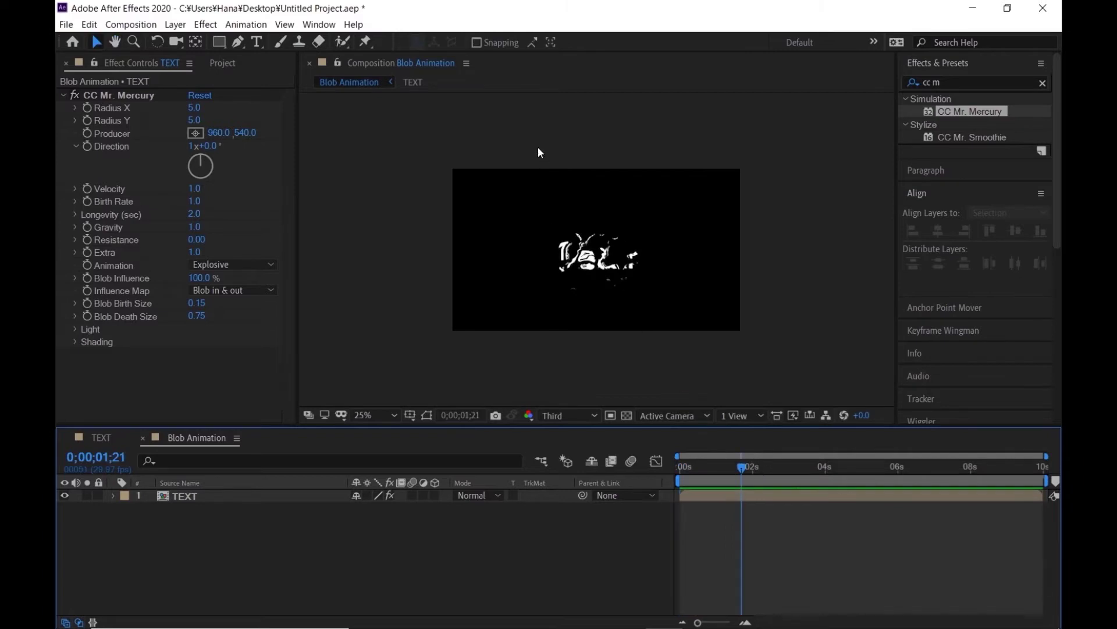
{"action": "left_click", "coordinate": [193, 108]}
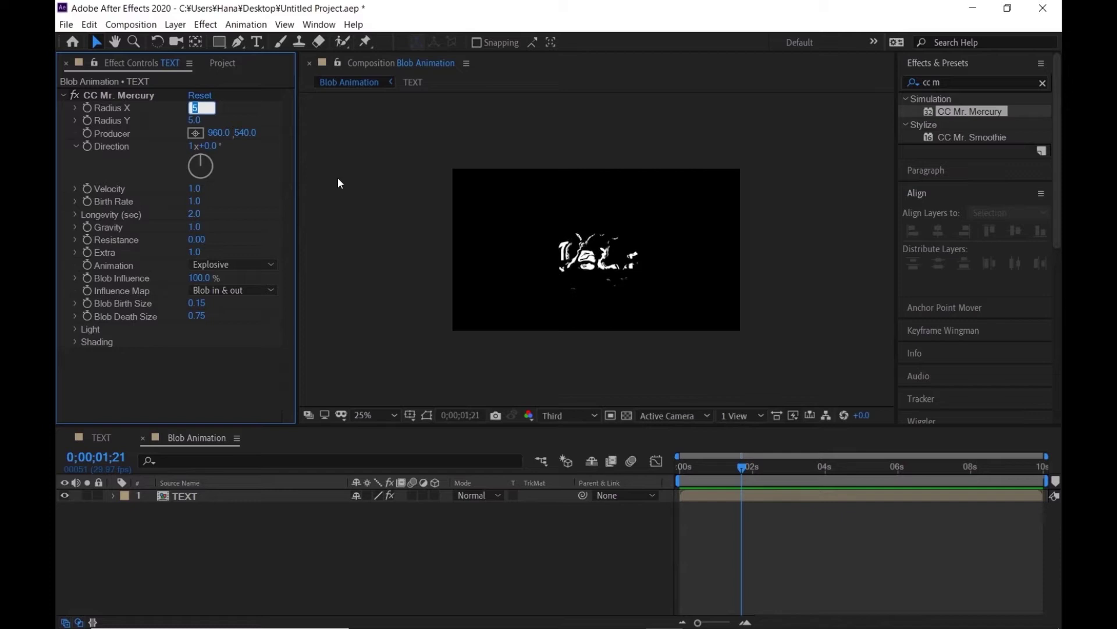
{"action": "type", "text": "240"}
{"action": "key", "text": "Return"}
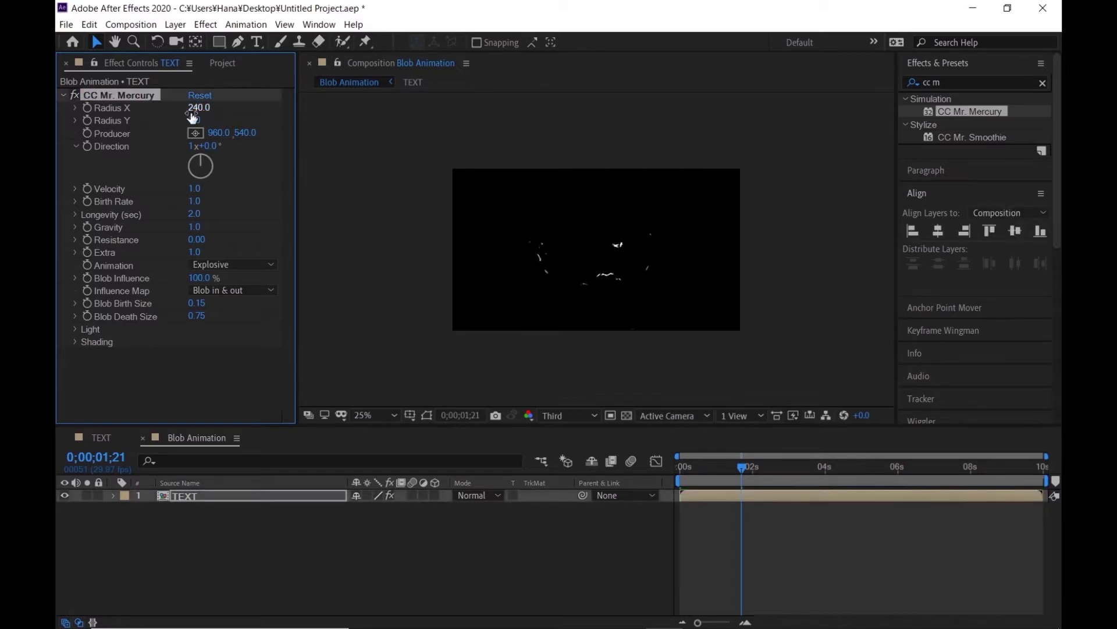
{"action": "left_click", "coordinate": [193, 119]}
{"action": "type", "text": "250"}
{"action": "key", "text": "Return"}
{"action": "left_click", "coordinate": [246, 132]}
{"action": "type", "text": "960"}
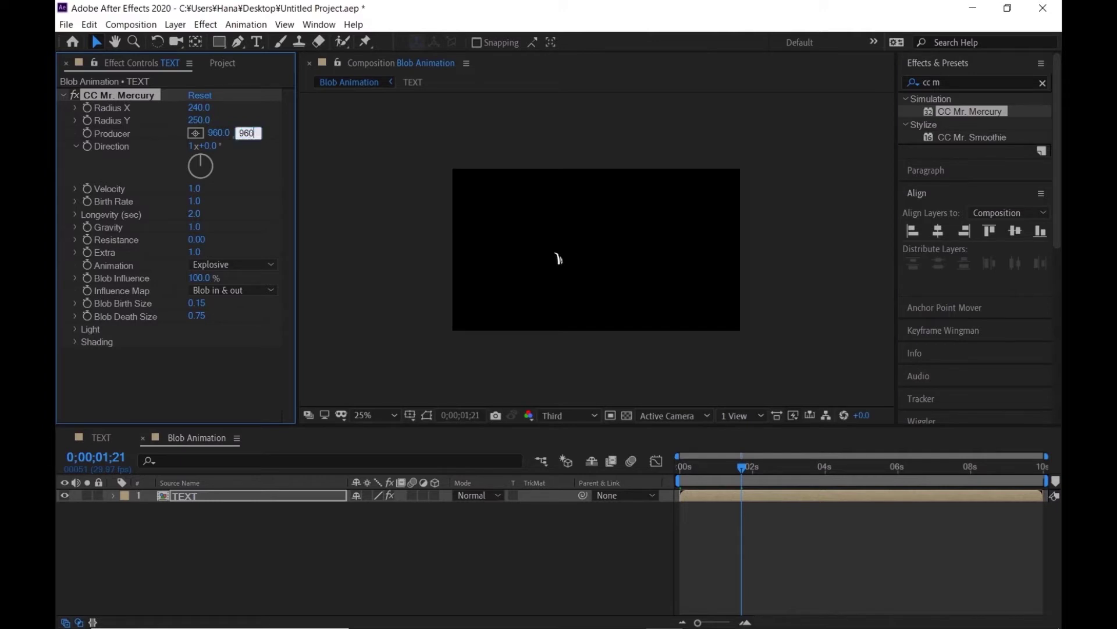
{"action": "key", "text": "Return"}
Set Velocity 2, Birth Rate 0.7 and Resistance 0.5.
{"action": "left_click", "coordinate": [195, 190]}
{"action": "type", "text": "2"}
{"action": "key", "text": "Return"}
{"action": "left_click", "coordinate": [195, 201]}
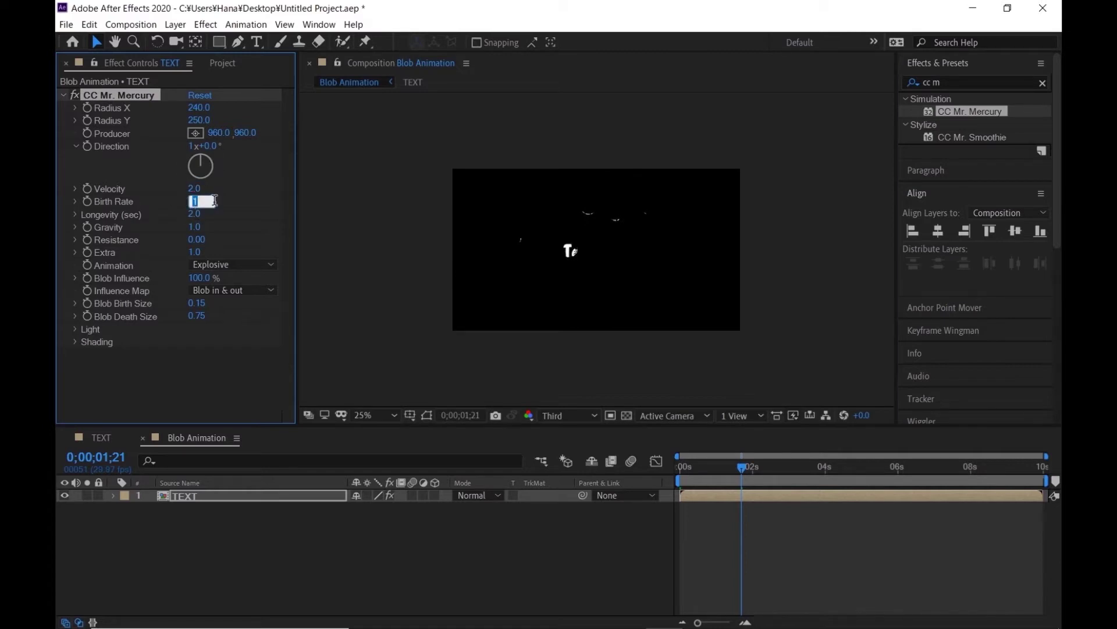
{"action": "type", "text": "0.7"}
{"action": "key", "text": "Return"}
{"action": "left_click", "coordinate": [197, 239]}
{"action": "type", "text": "0.5"}
{"action": "key", "text": "Return"}
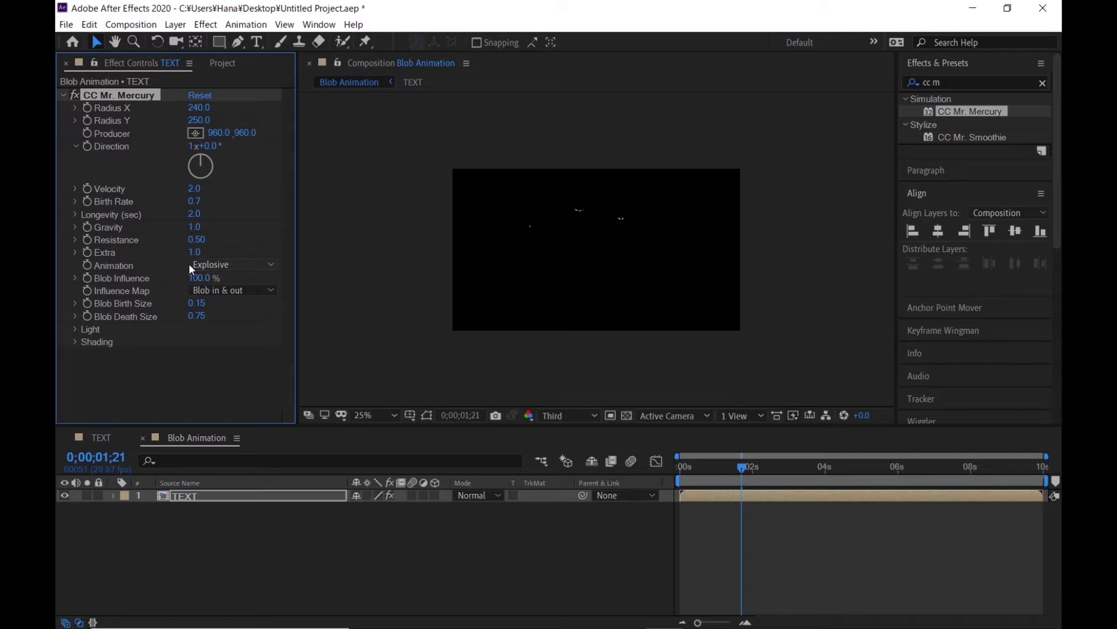
Set Animation to Fire, Blob Birth Size 3 and Blob Death Size 0.4.
{"action": "left_click", "coordinate": [216, 264]}
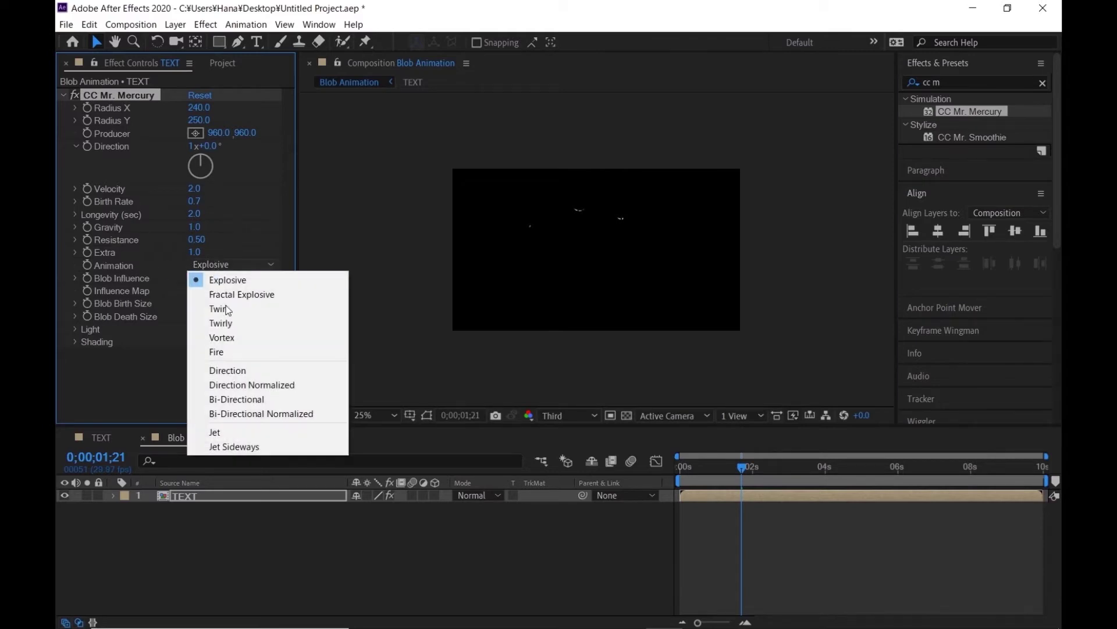
{"action": "left_click", "coordinate": [229, 352]}
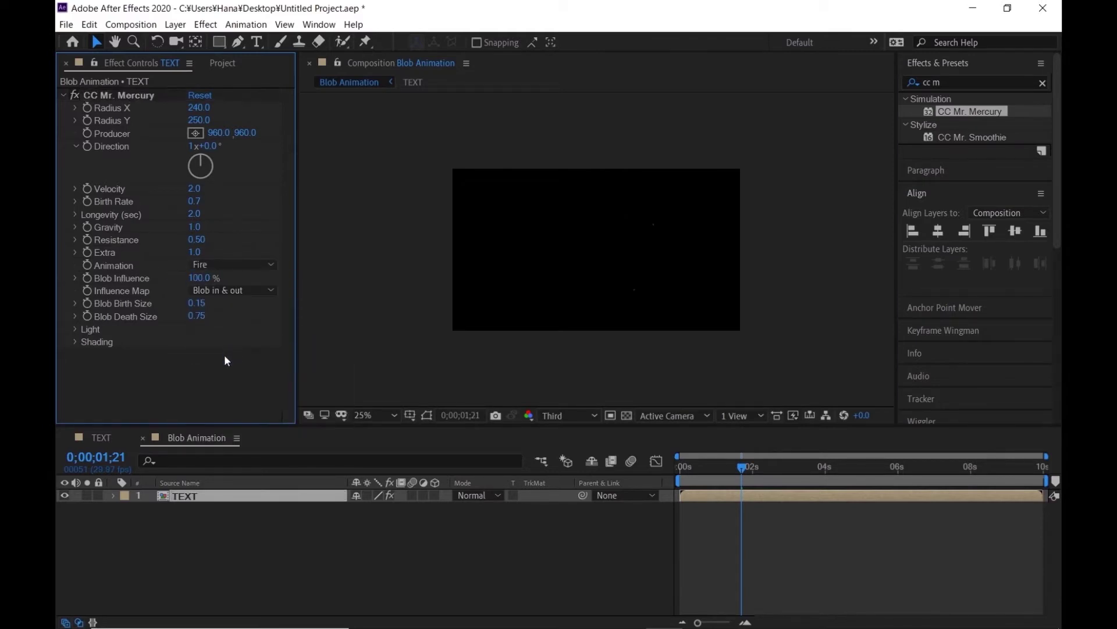
{"action": "mouse_move", "coordinate": [739, 470]}
{"action": "left_mouse_down"}
{"action": "mouse_move", "coordinate": [860, 469]}
{"action": "mouse_move", "coordinate": [850, 468]}
{"action": "left_mouse_up"}
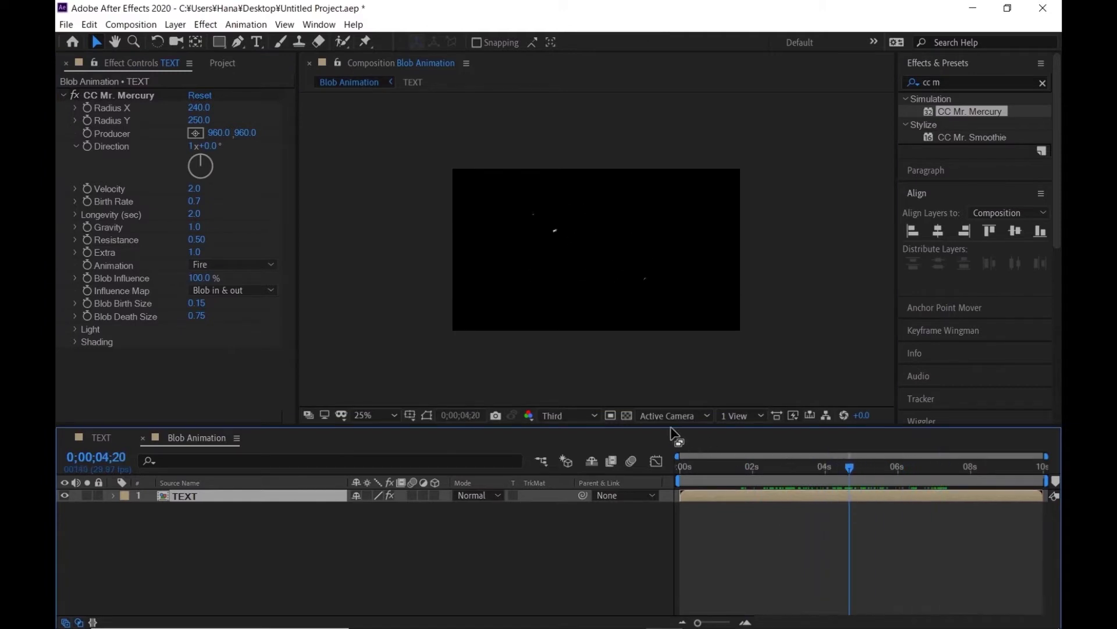
{"action": "left_click", "coordinate": [198, 303]}
{"action": "type", "text": "3"}
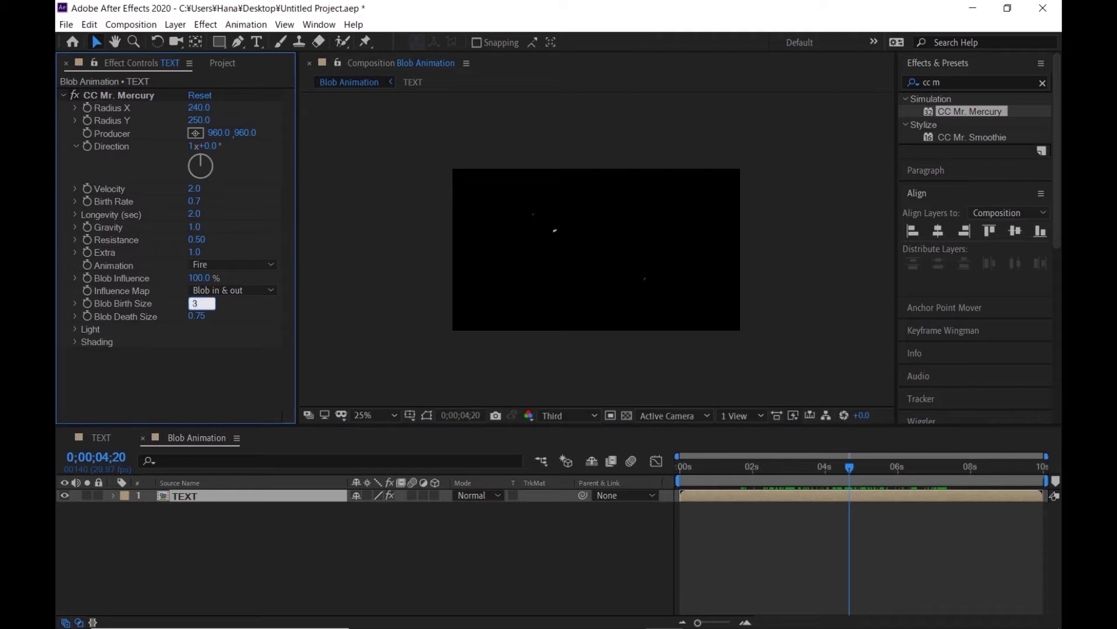
{"action": "key", "text": "Return"}
{"action": "left_click", "coordinate": [198, 317]}
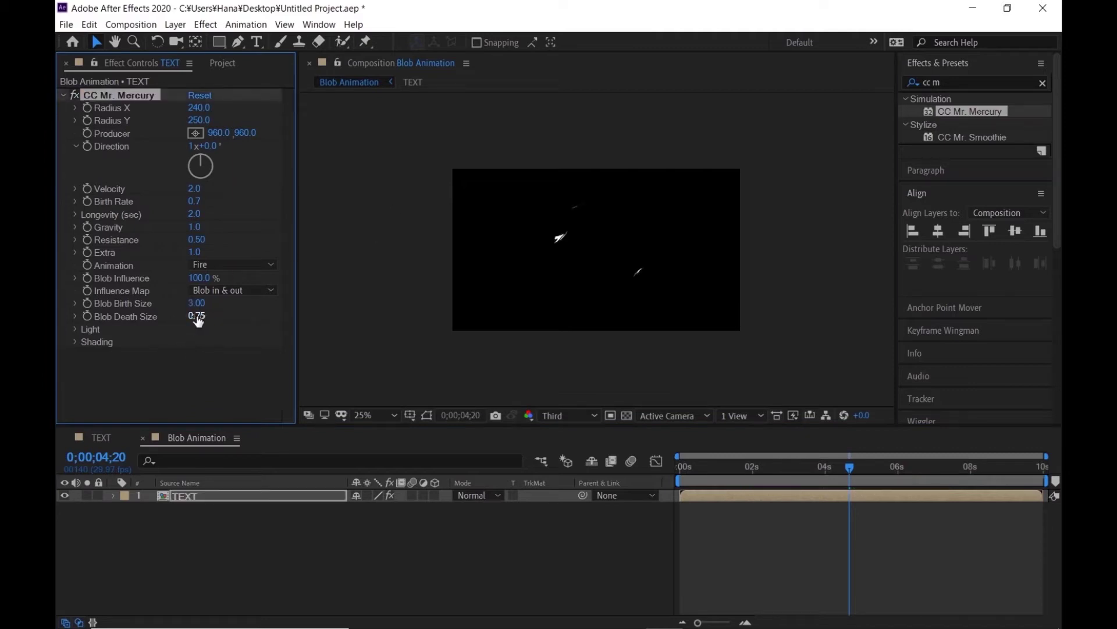
{"action": "left_click", "coordinate": [197, 317]}
{"action": "type", "text": "0.4"}
{"action": "key", "text": "Return"}
Preview the blob animation from the start.
{"action": "left_click_drag", "start_coordinate": [751, 469], "coordinate": [680, 468]}
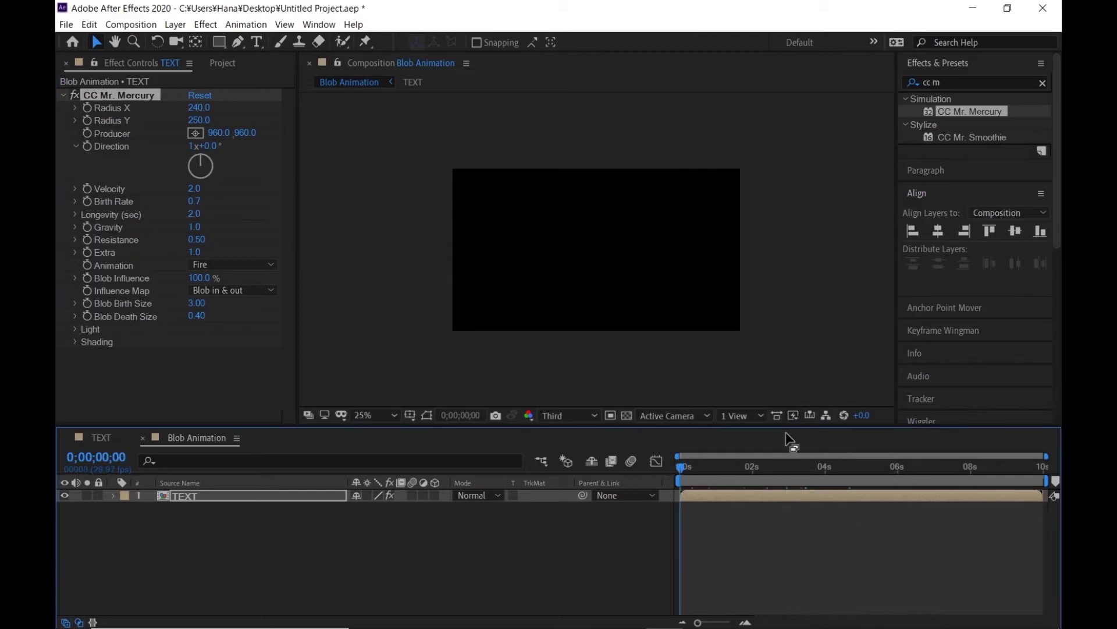
{"action": "key", "text": "space"}
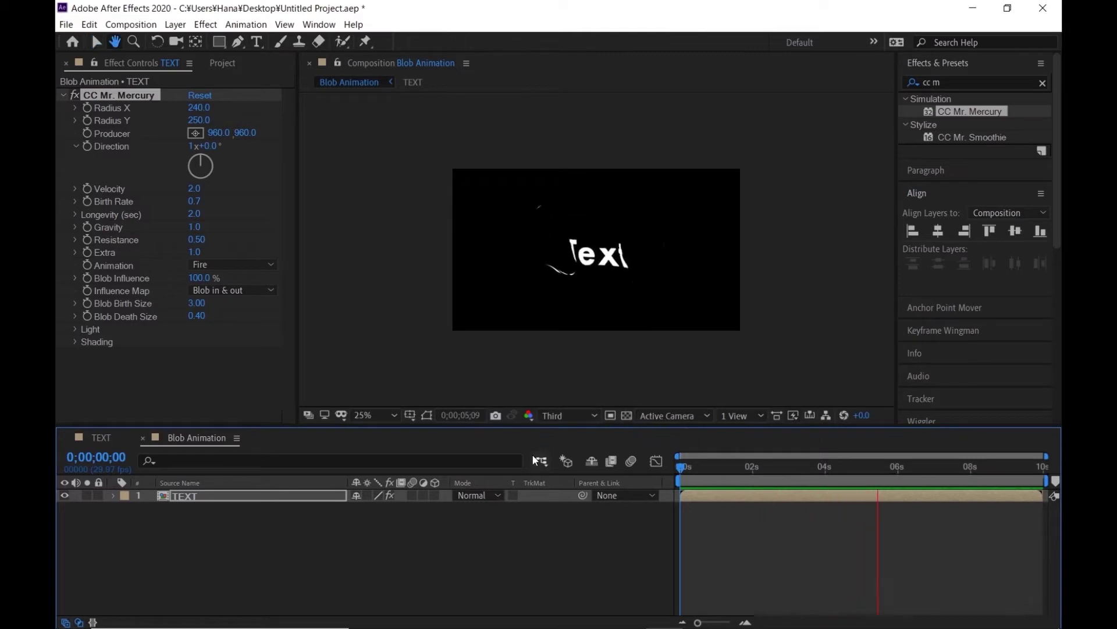
{"action": "key", "text": "space"}
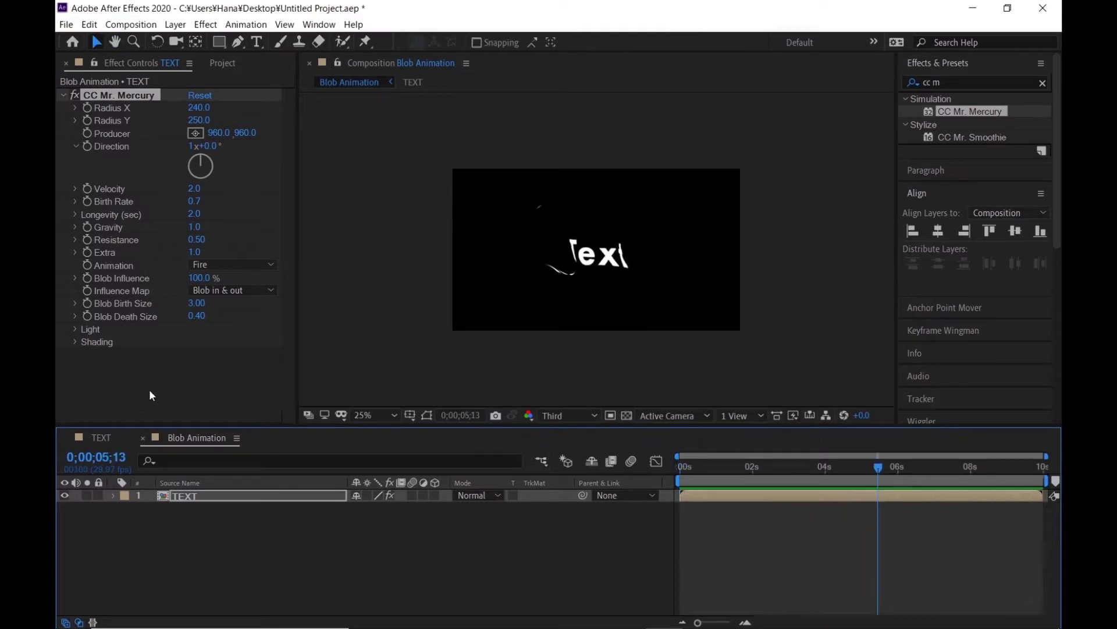
Add a Tint effect to TEXT and start choosing its Map White To colour.
{"action": "left_click", "coordinate": [940, 82]}
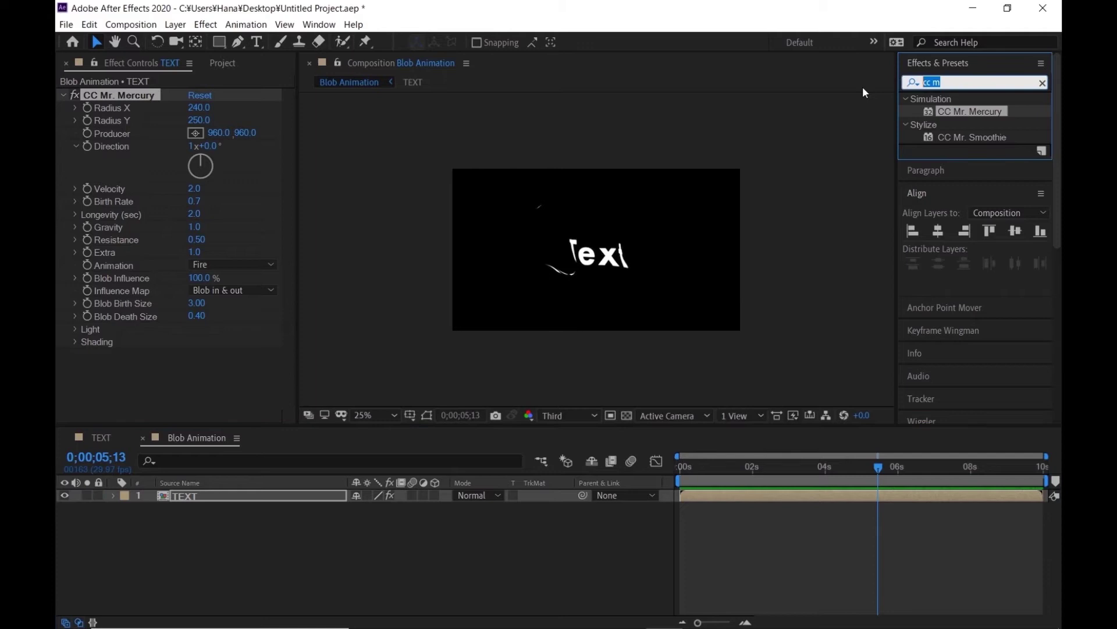
{"action": "type", "text": "tint"}
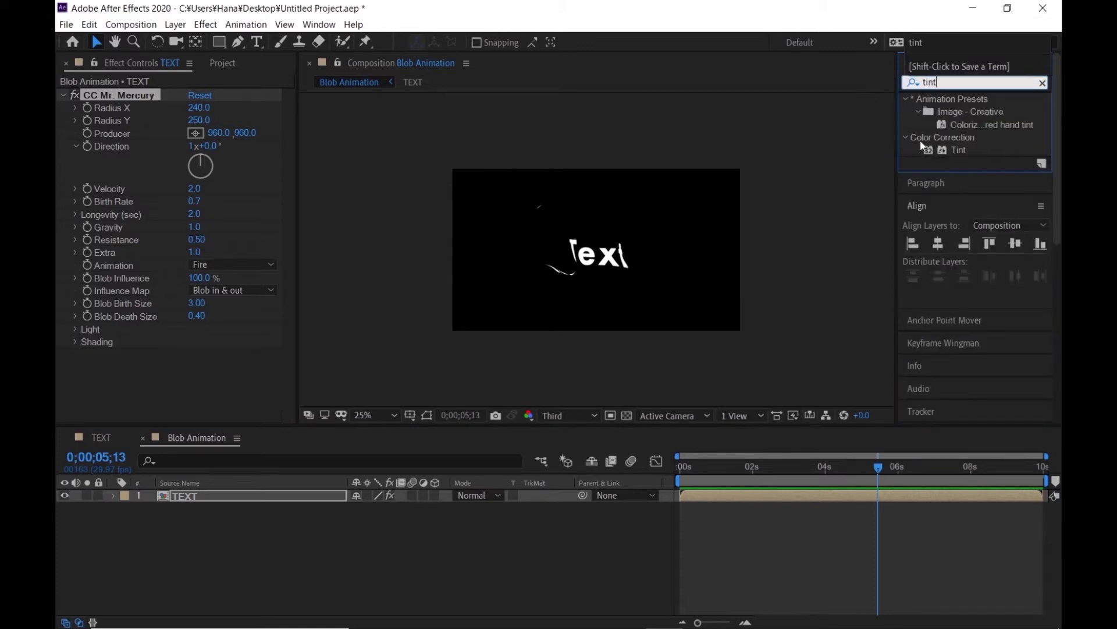
{"action": "left_click", "coordinate": [957, 150]}
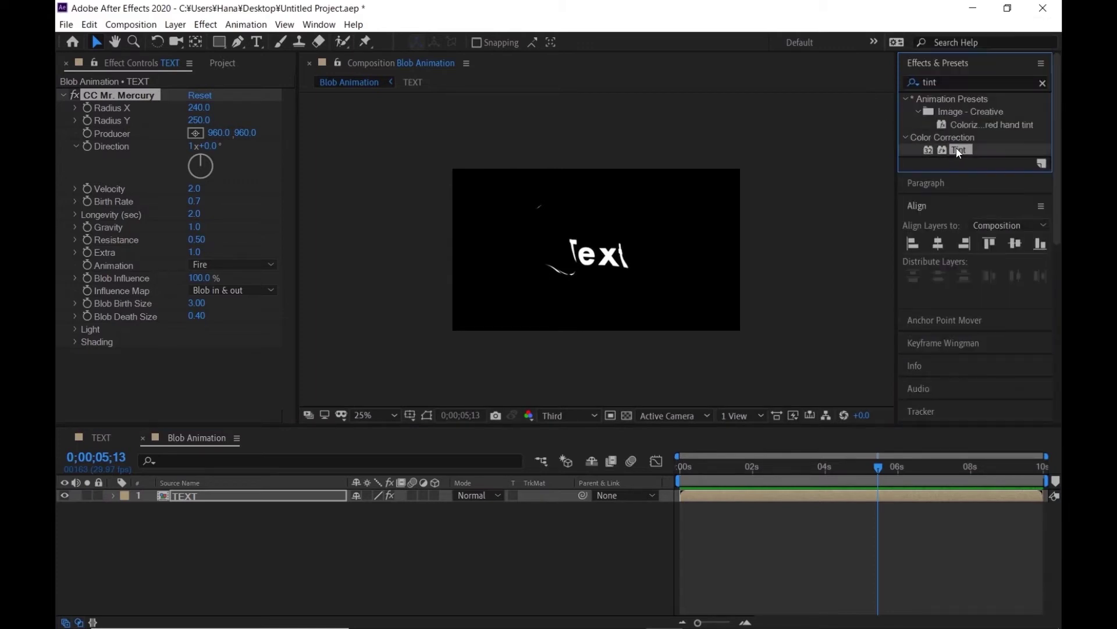
{"action": "left_click_drag", "start_coordinate": [959, 153], "coordinate": [110, 355]}
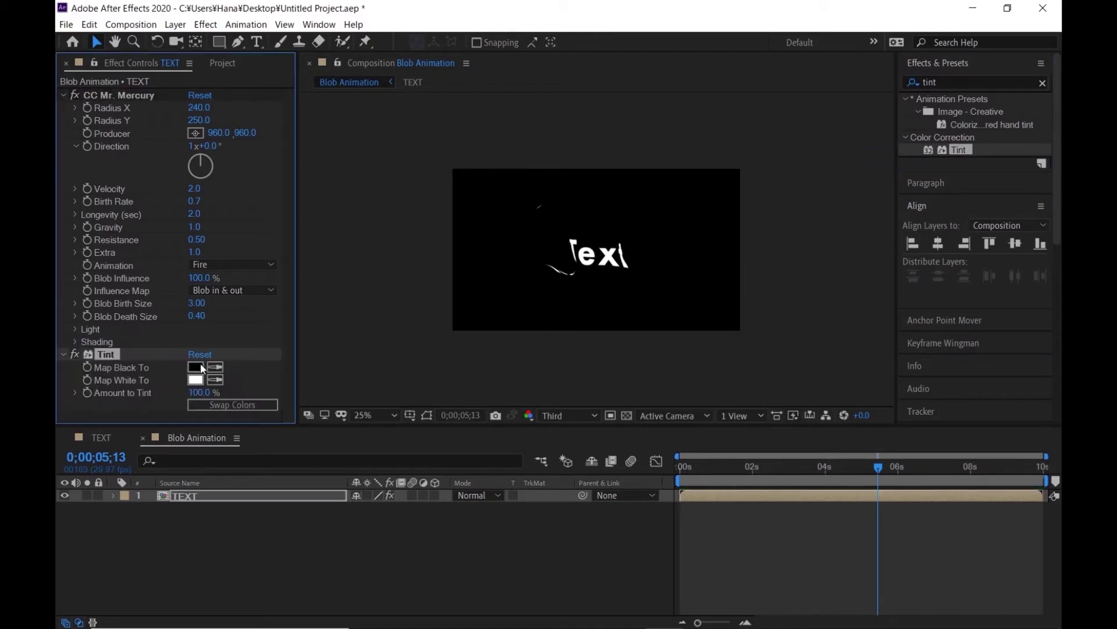
{"action": "left_click", "coordinate": [195, 379]}
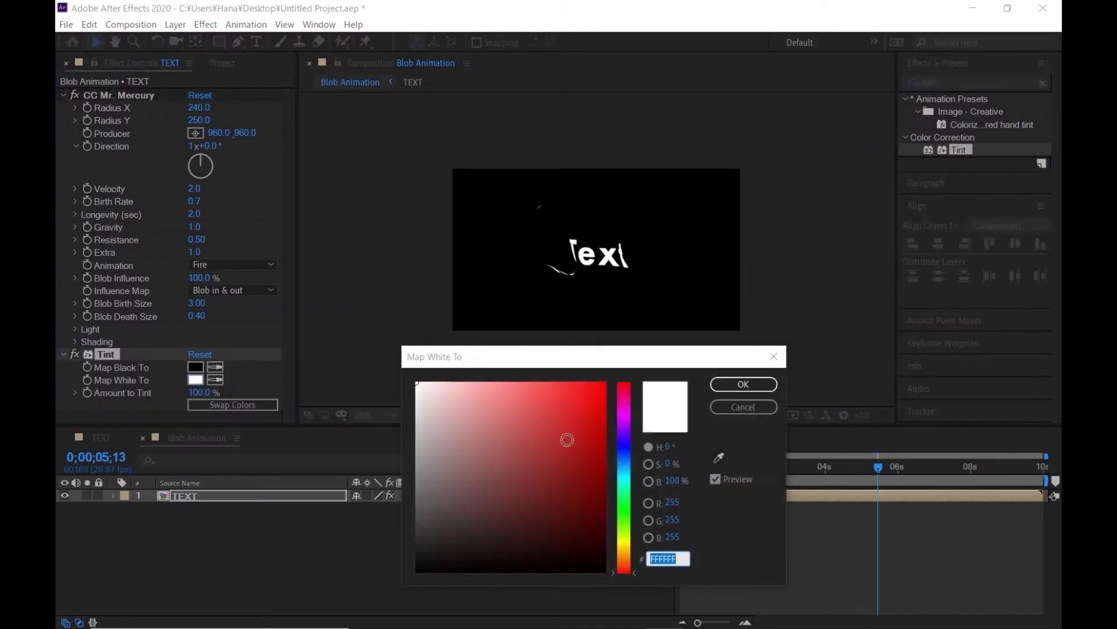
Set Tint's Map White To colour to deep blue-violet 2F1AD7.
{"action": "left_click_drag", "start_coordinate": [628, 422], "coordinate": [631, 443]}
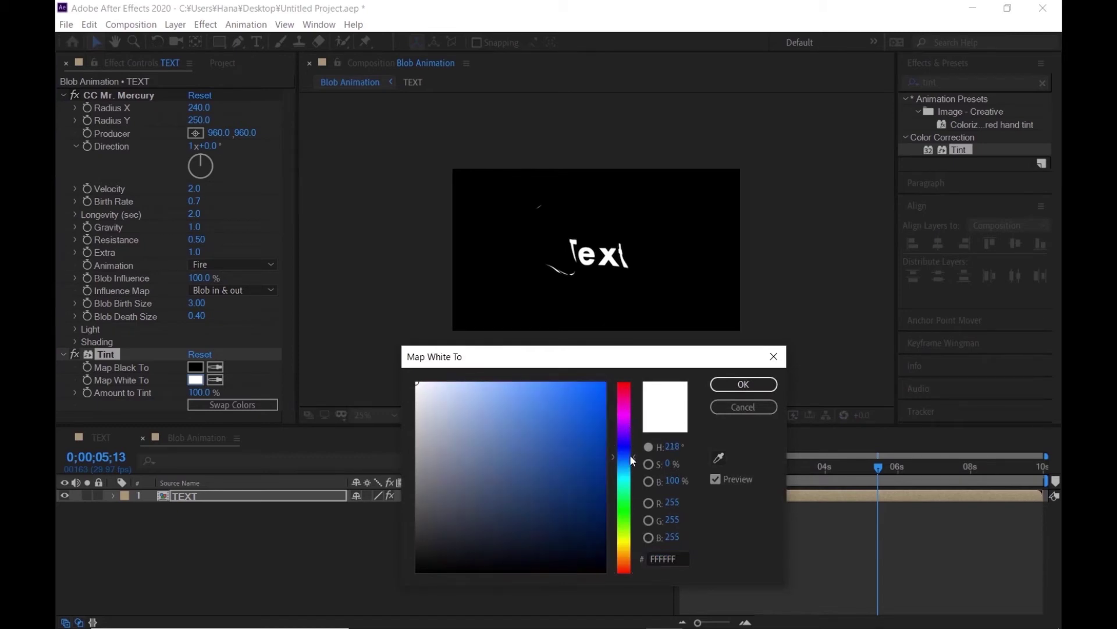
{"action": "mouse_move", "coordinate": [631, 445]}
{"action": "left_mouse_down"}
{"action": "mouse_move", "coordinate": [593, 403]}
{"action": "mouse_move", "coordinate": [583, 411]}
{"action": "left_mouse_up"}
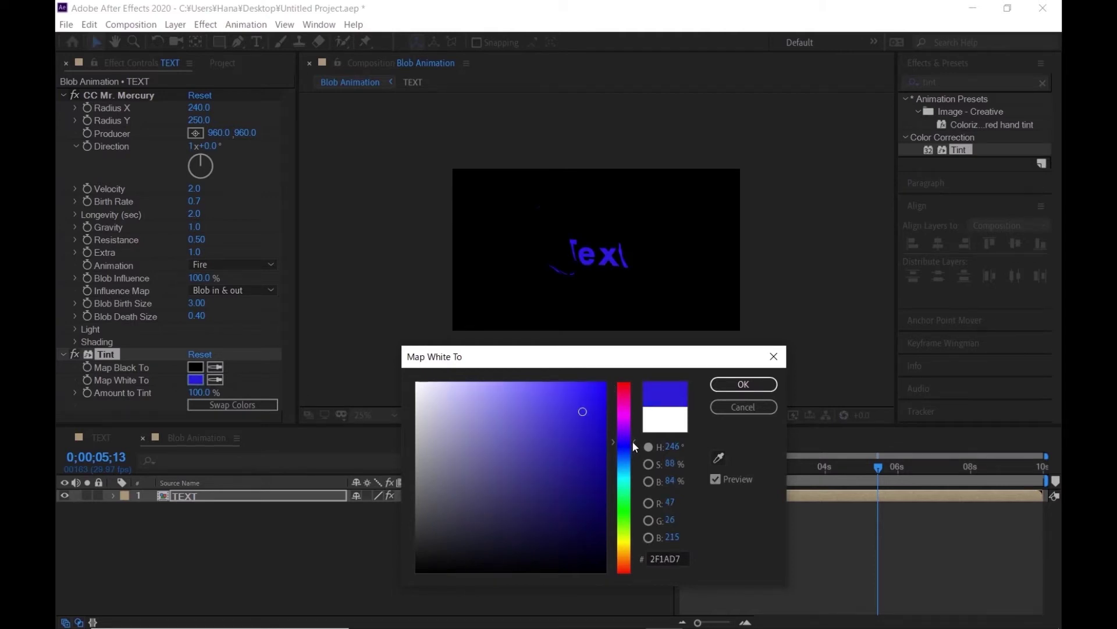
{"action": "left_click", "coordinate": [741, 386]}
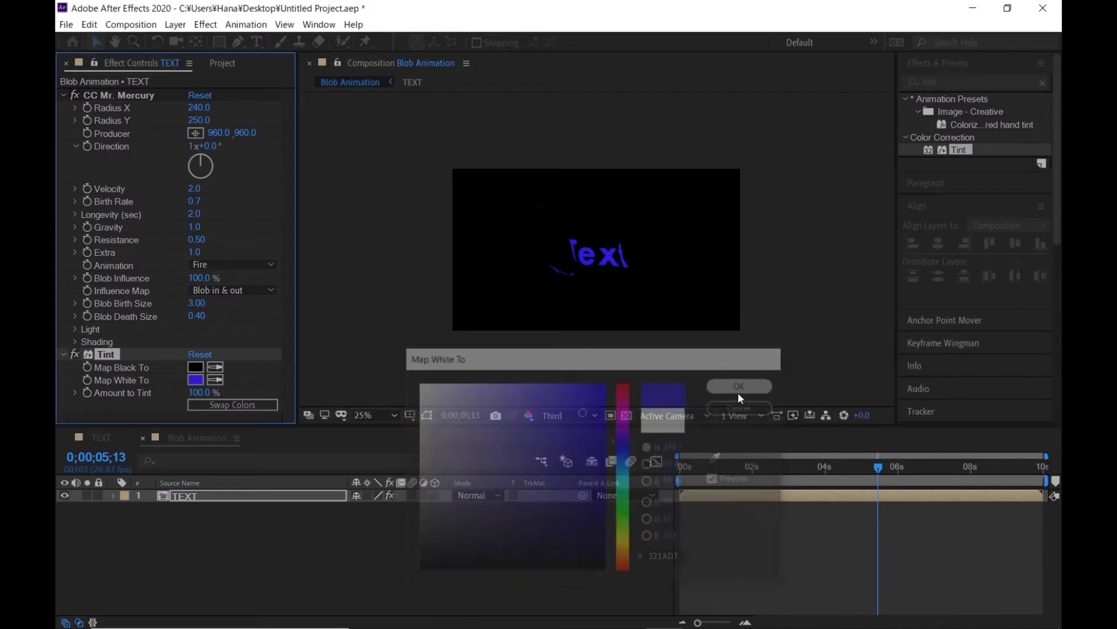
Apply Turbulent Displace from Effects & Presets to the TEXT layer and set Amount to 20.
{"action": "left_click", "coordinate": [205, 498]}
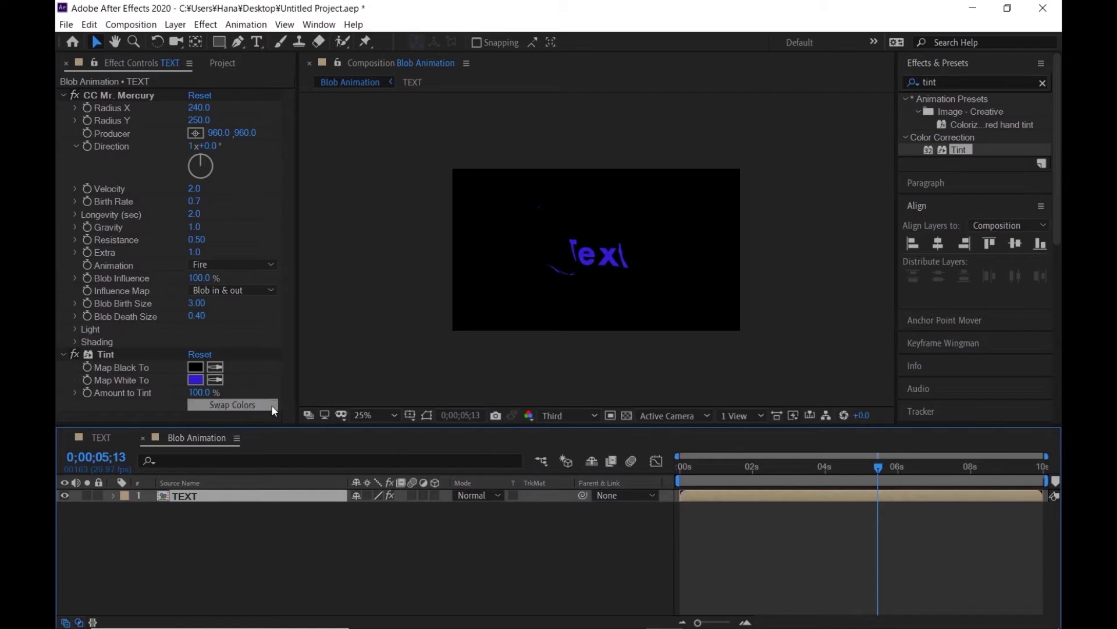
{"action": "key", "text": "ctrl+5"}
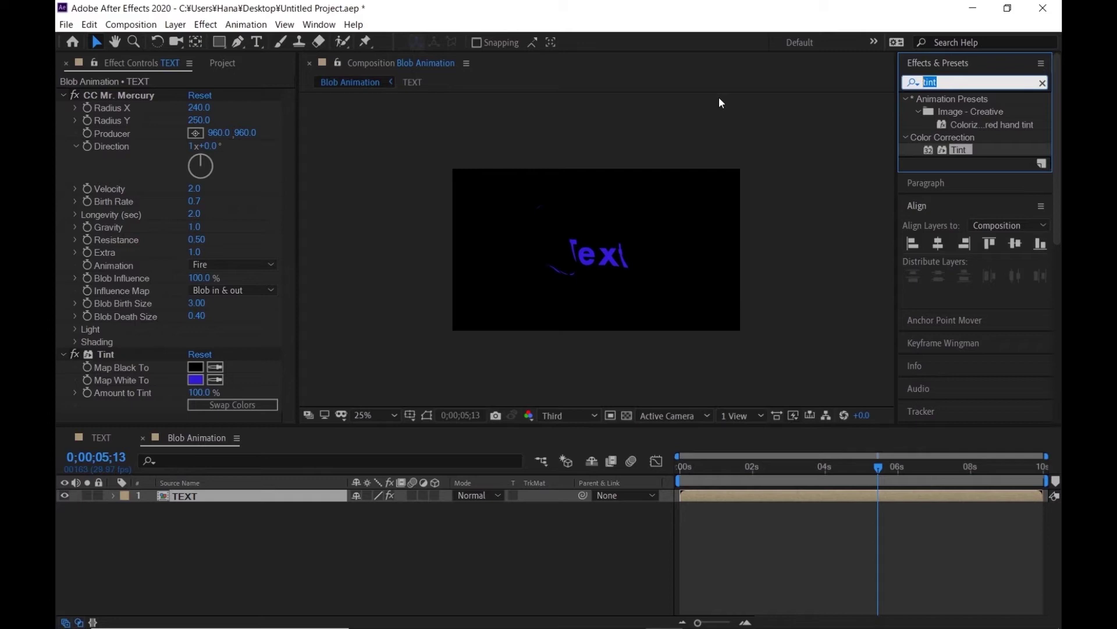
{"action": "type", "text": "turbule"}
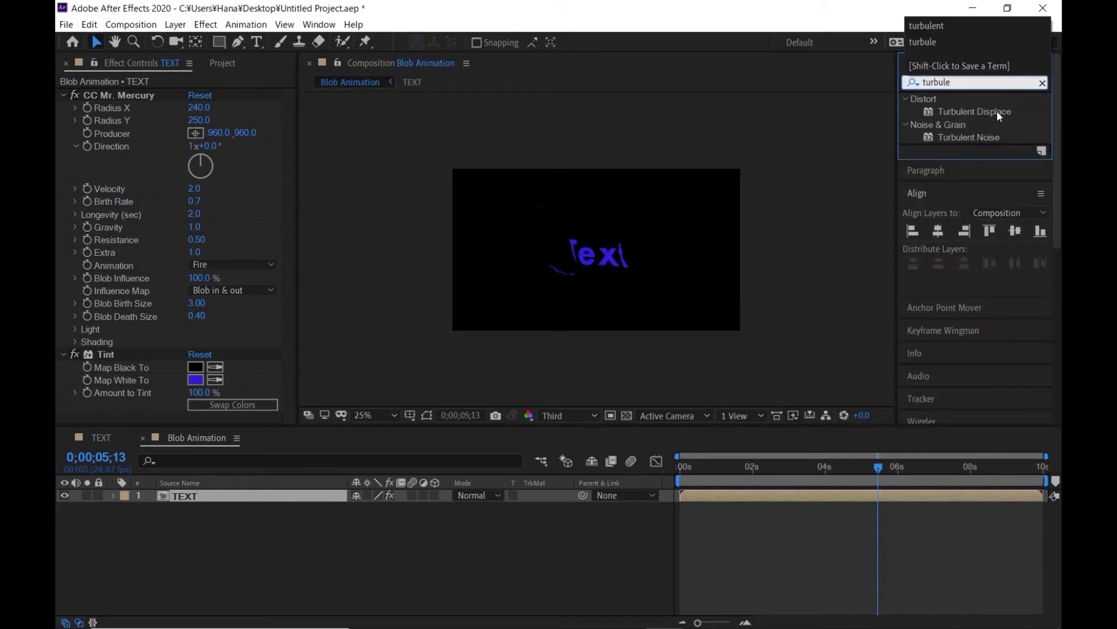
{"action": "left_click_drag", "start_coordinate": [997, 111], "coordinate": [154, 420]}
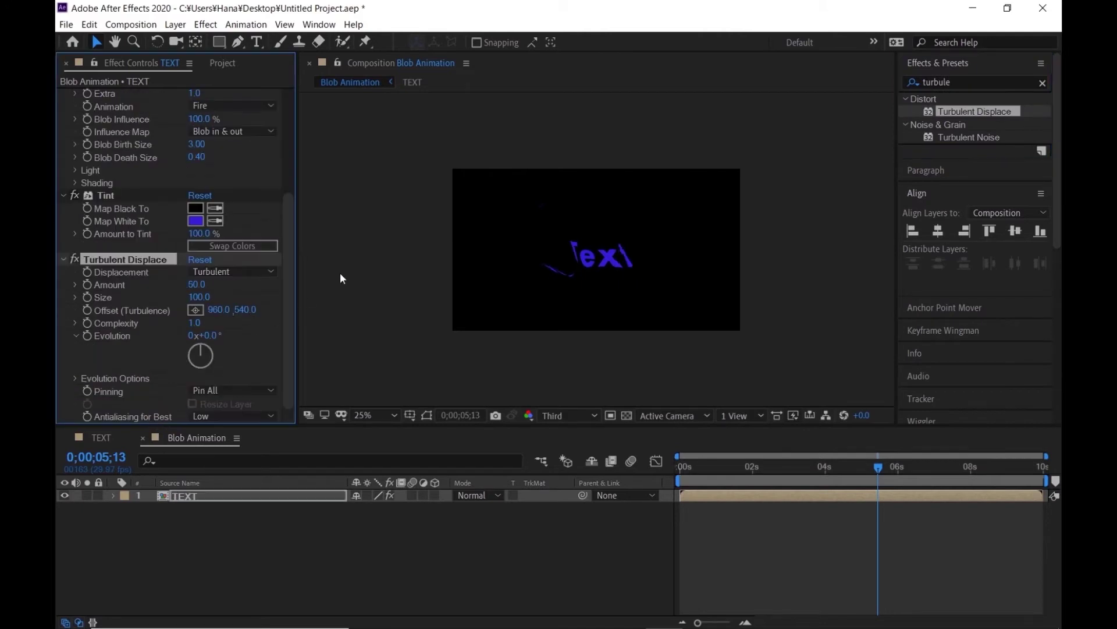
{"action": "left_click", "coordinate": [197, 284]}
{"action": "type", "text": "20"}
Drive the Turbulent Displace Evolution with the expression time*200.
{"action": "left_click", "coordinate": [88, 334], "text": "alt"}
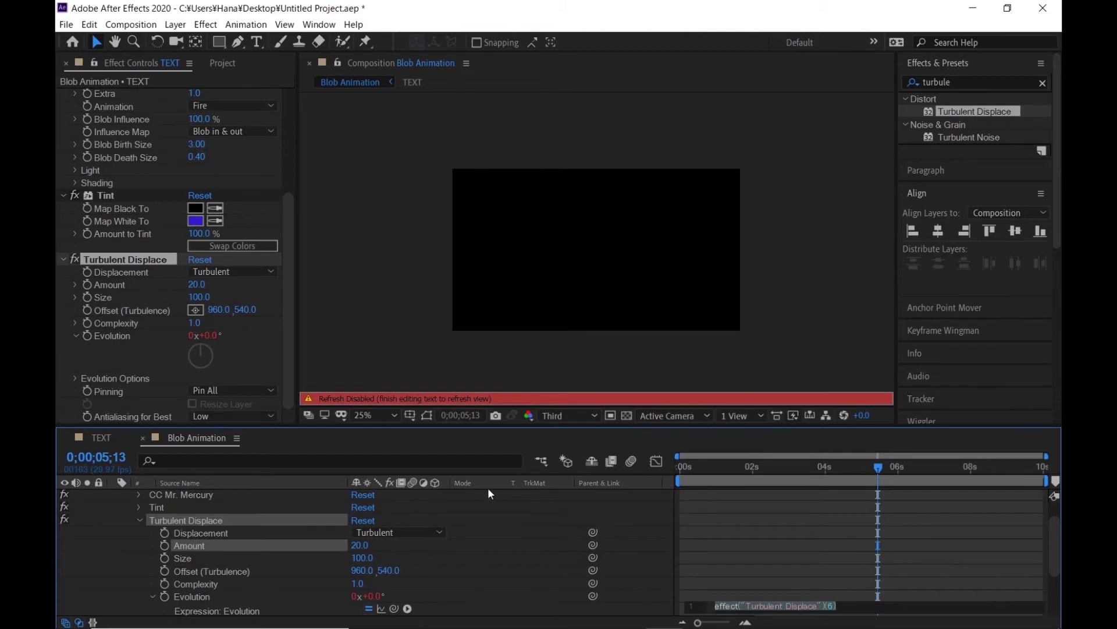
{"action": "type", "text": "time"}
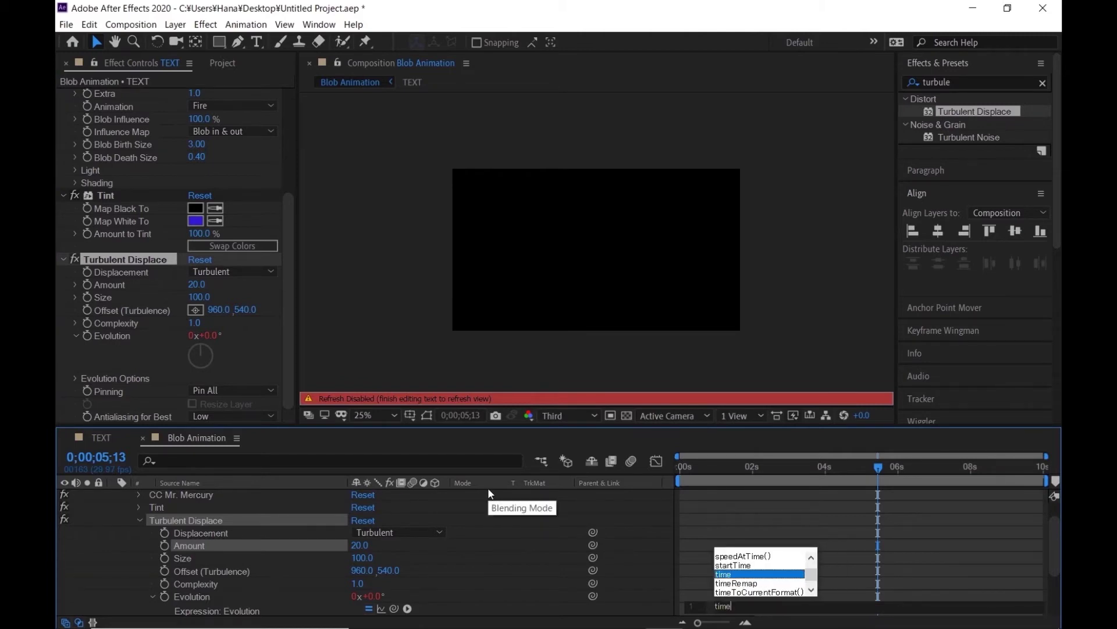
{"action": "type", "text": "*200"}
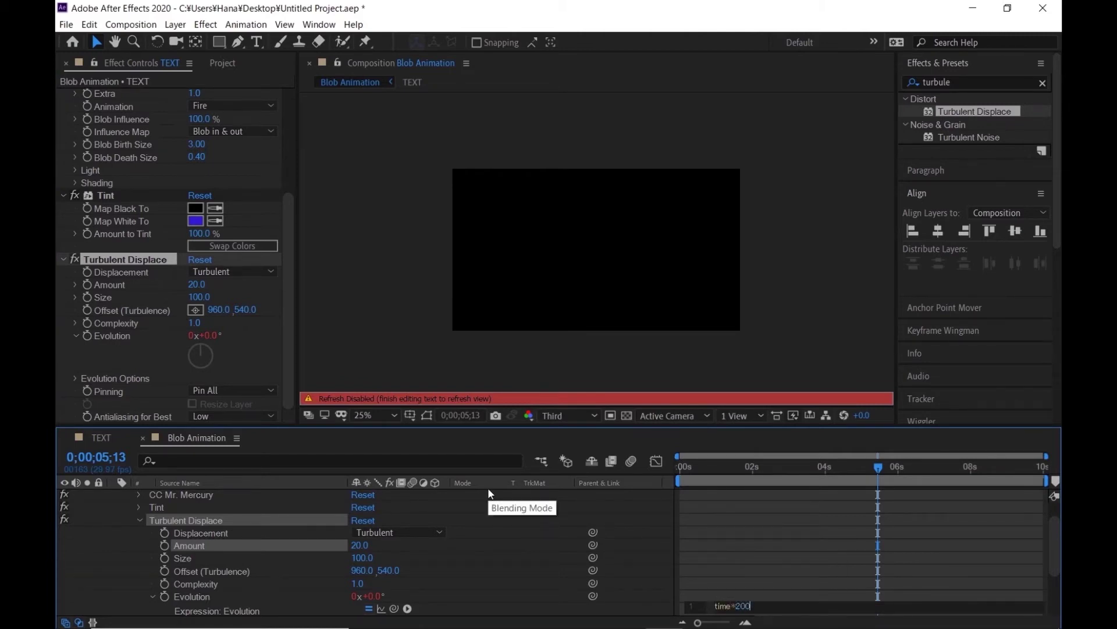
{"action": "key", "text": "KP_Enter"}
Rewind near the start and preview the warping blob text.
{"action": "left_click_drag", "start_coordinate": [730, 465], "coordinate": [704, 470]}
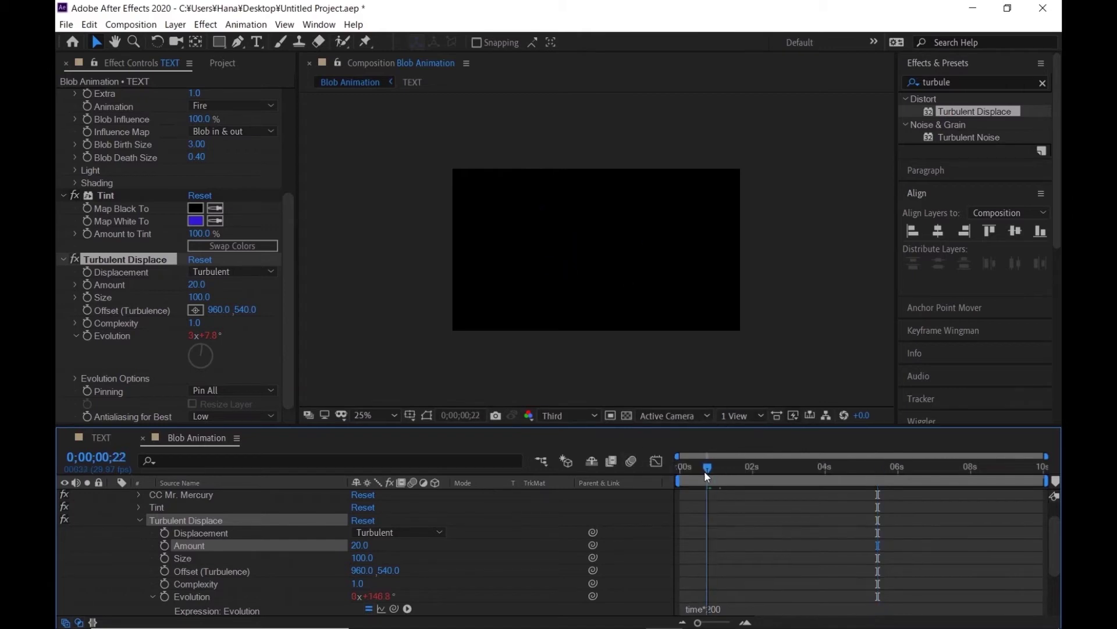
{"action": "key", "text": "space"}
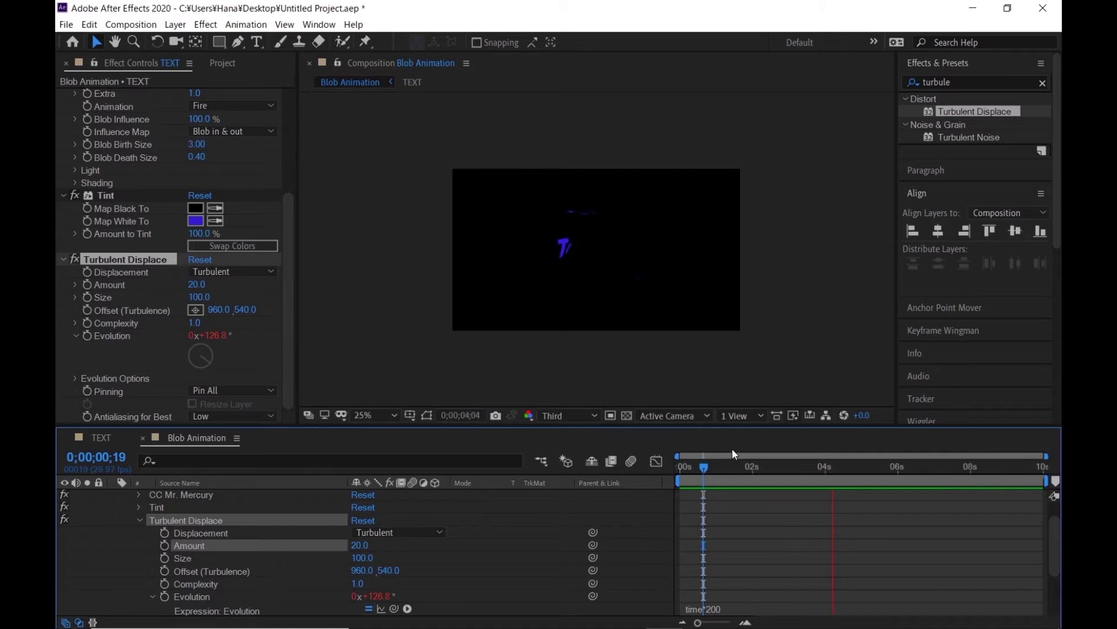
{"action": "key", "text": "space"}
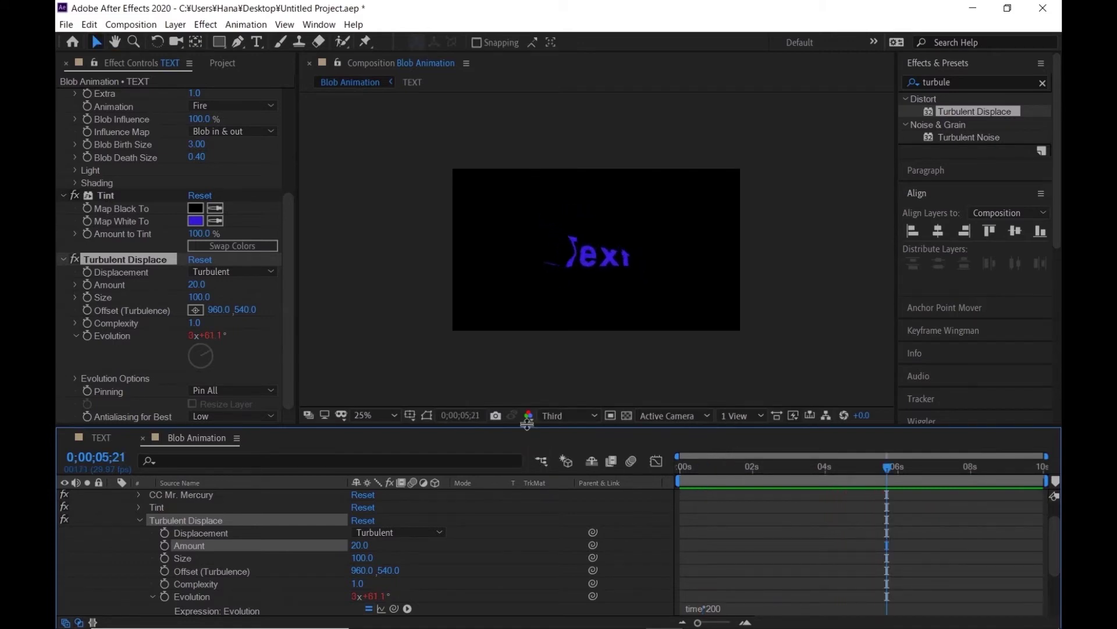
{"action": "scroll", "coordinate": [191, 529], "scroll_direction": "up", "scroll_amount": 2}
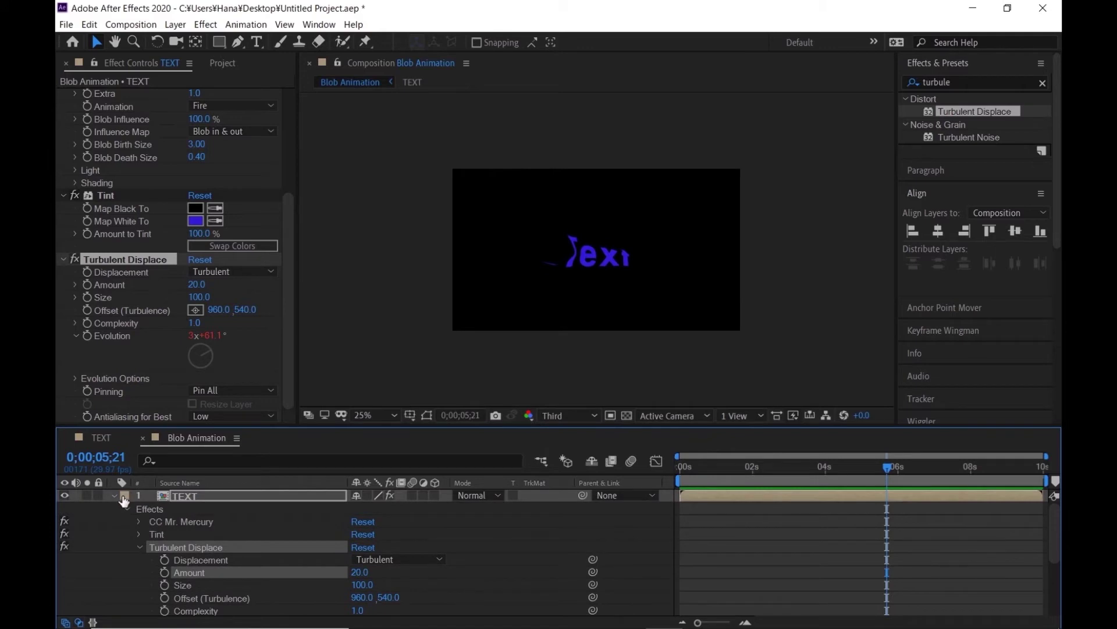
Collapse the TEXT layer's properties and rename the layer 'small blob'.
{"action": "left_click", "coordinate": [116, 496]}
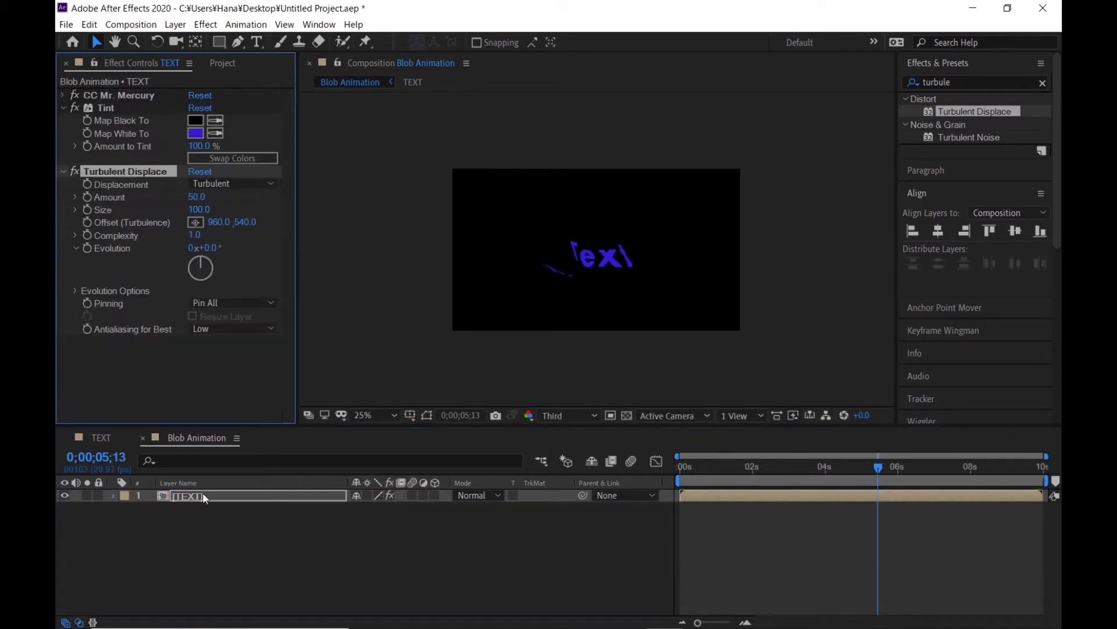
{"action": "left_click", "coordinate": [203, 495]}
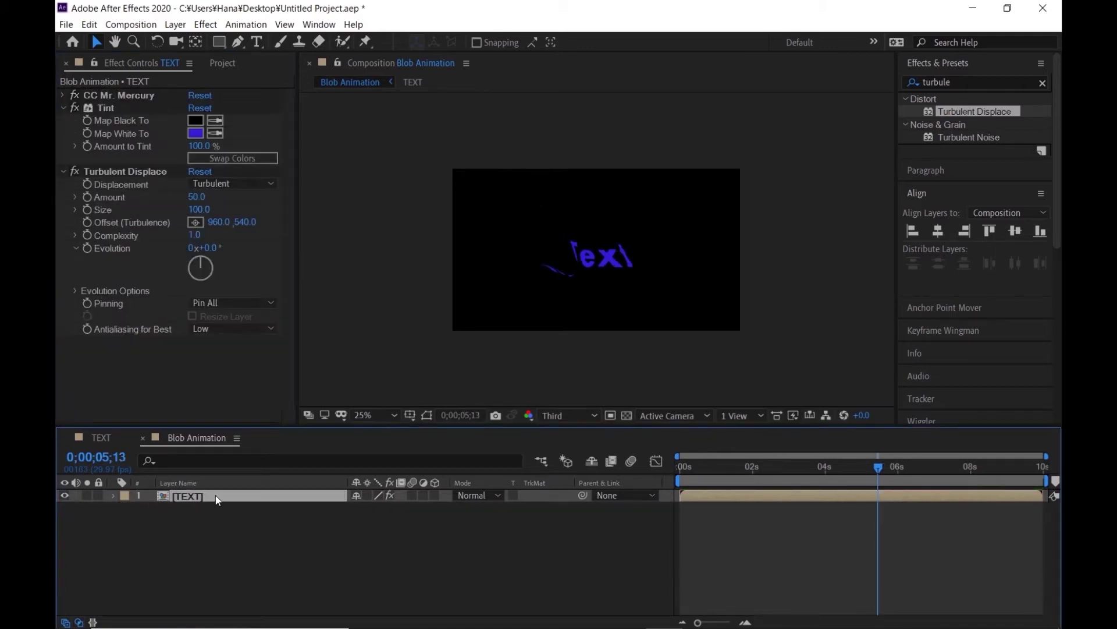
{"action": "key", "text": "Return"}
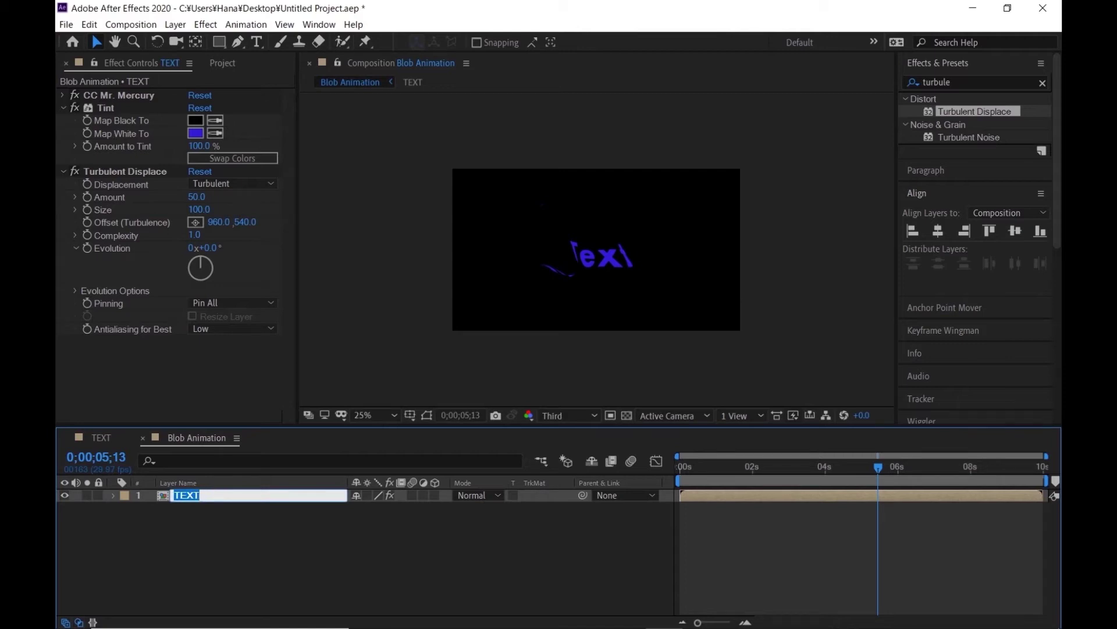
{"action": "type", "text": "small"}
{"action": "type", "text": " blob"}
Confirm the 'small blob' name, duplicate it, give the copy Blob Birth Size 1, and preview.
{"action": "key", "text": "Return"}
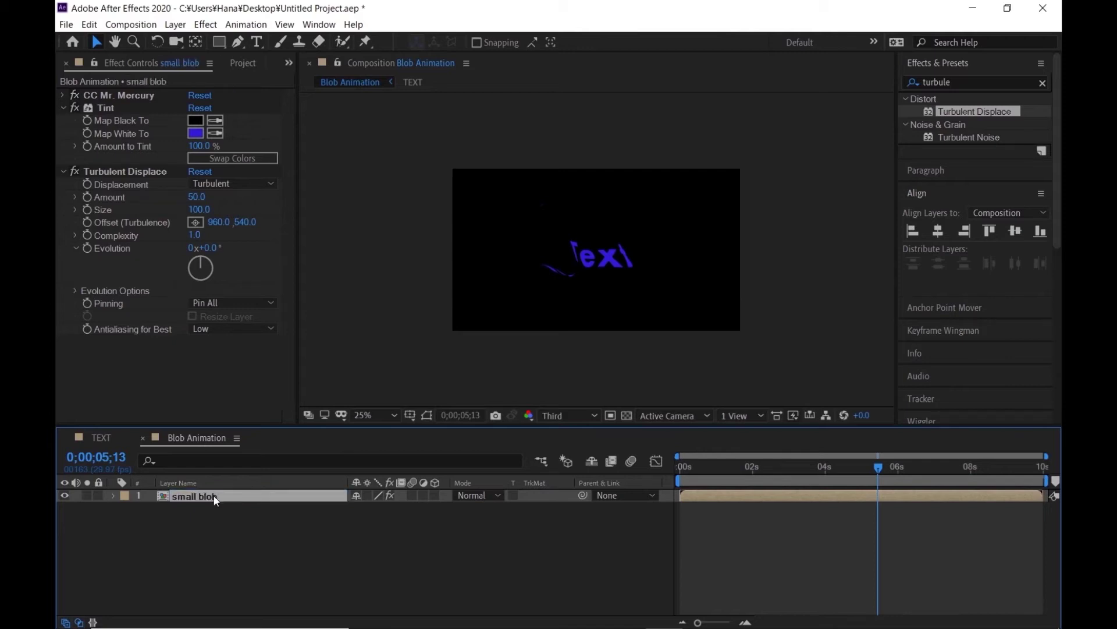
{"action": "key", "text": "ctrl+d"}
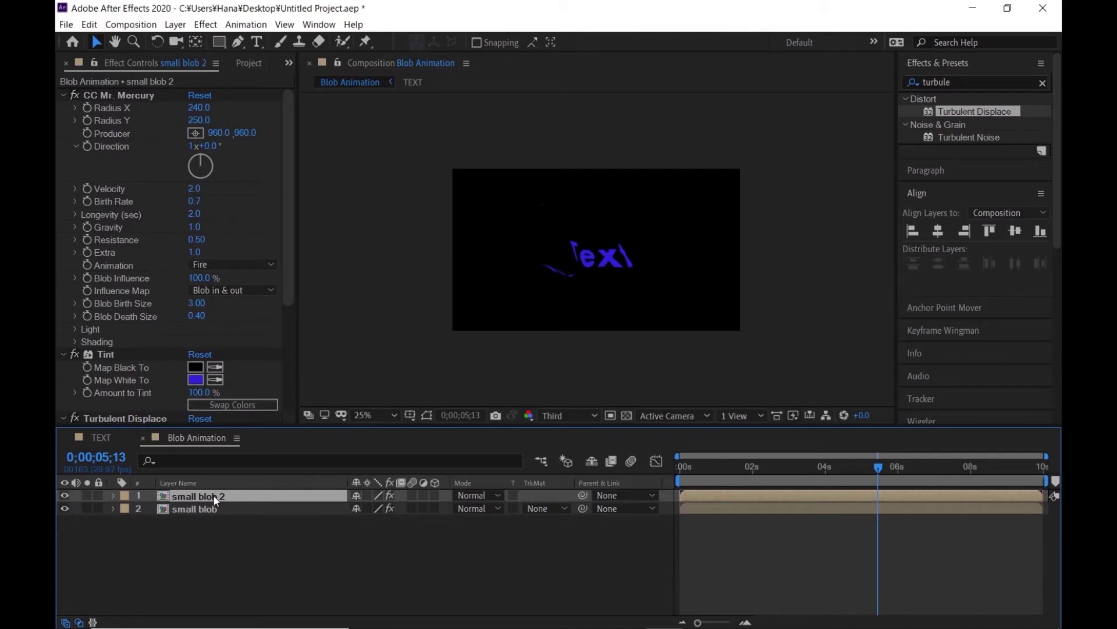
{"action": "left_click", "coordinate": [198, 303]}
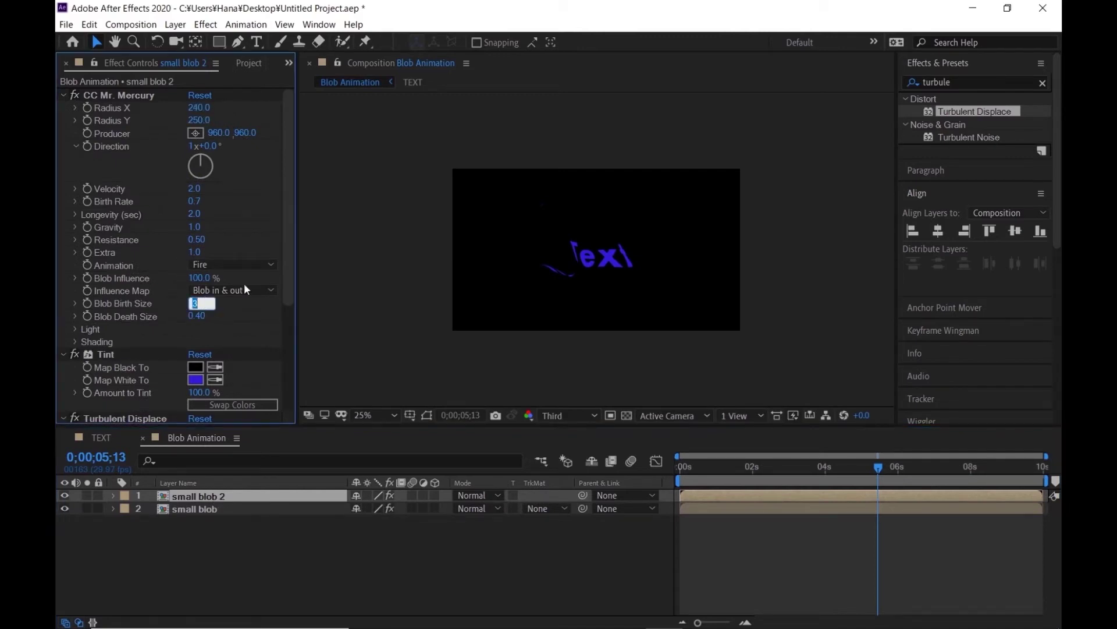
{"action": "type", "text": "1"}
{"action": "key", "text": "Return"}
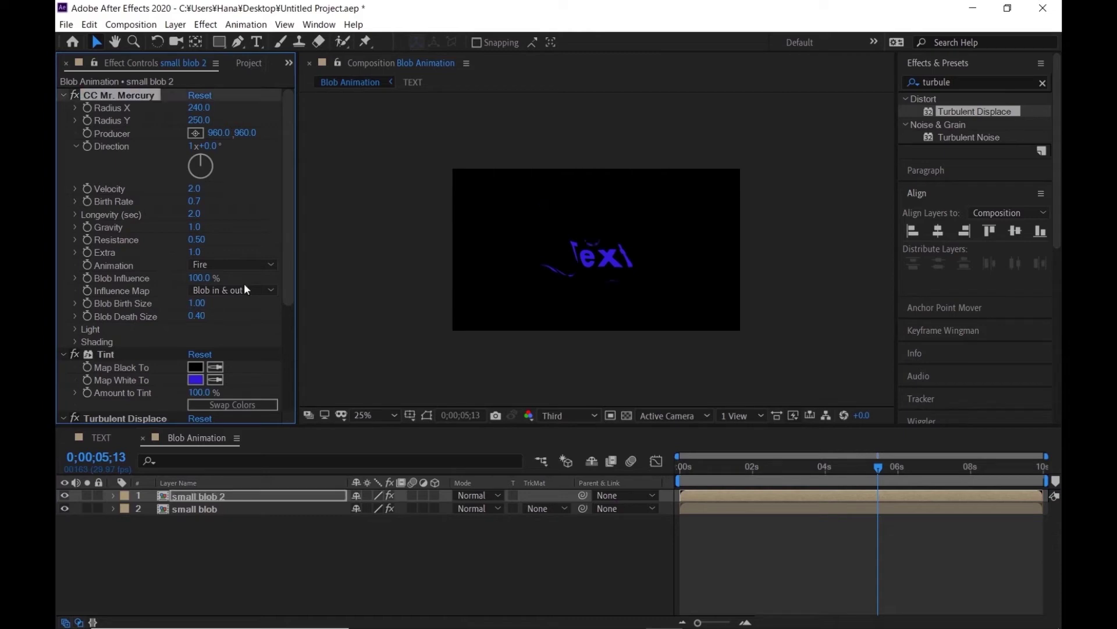
{"action": "key", "text": "space"}
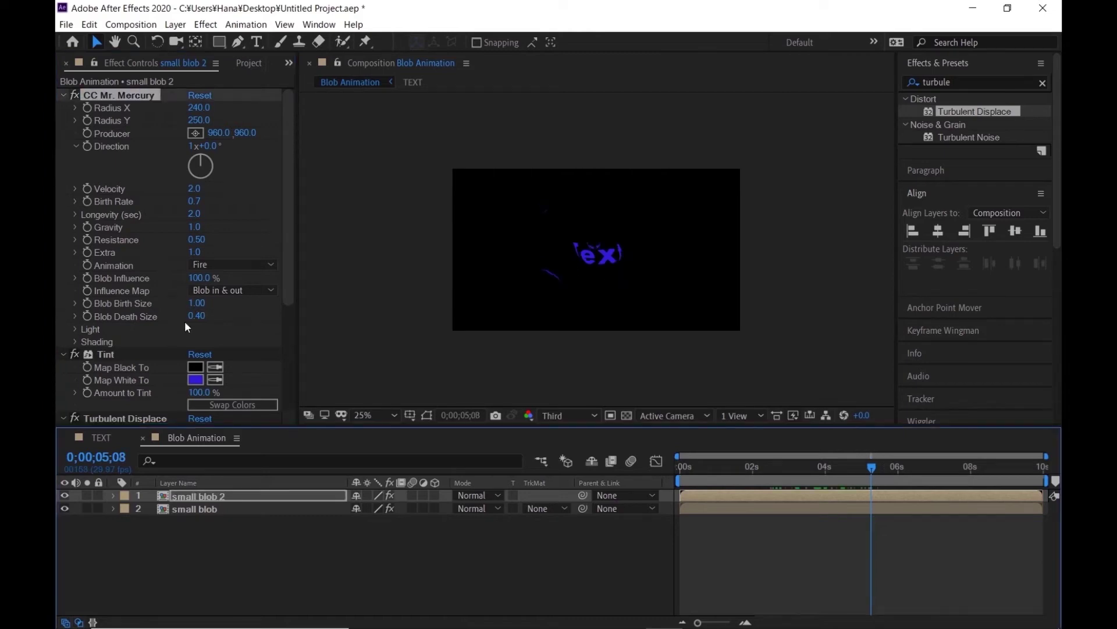
Change small blob 2's Tint Map White To colour to cyan (1AD7C8).
{"action": "left_click", "coordinate": [195, 380]}
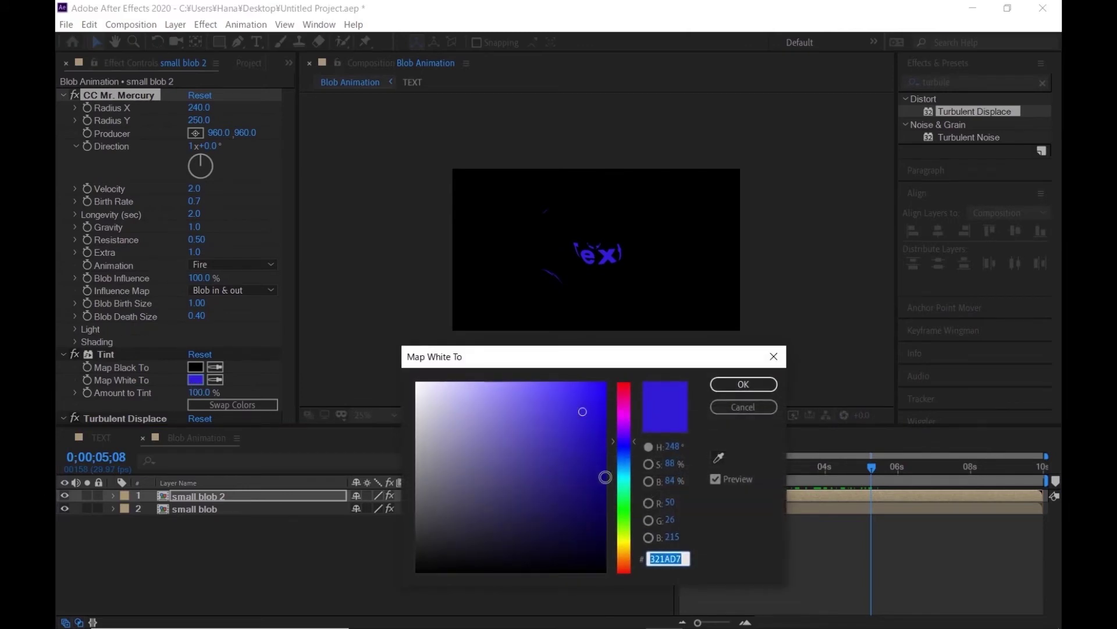
{"action": "left_click", "coordinate": [629, 444]}
{"action": "mouse_move", "coordinate": [628, 444]}
{"action": "left_mouse_down"}
{"action": "mouse_move", "coordinate": [637, 386]}
{"action": "mouse_move", "coordinate": [648, 514]}
{"action": "mouse_move", "coordinate": [648, 462]}
{"action": "mouse_move", "coordinate": [649, 480]}
{"action": "left_mouse_up"}
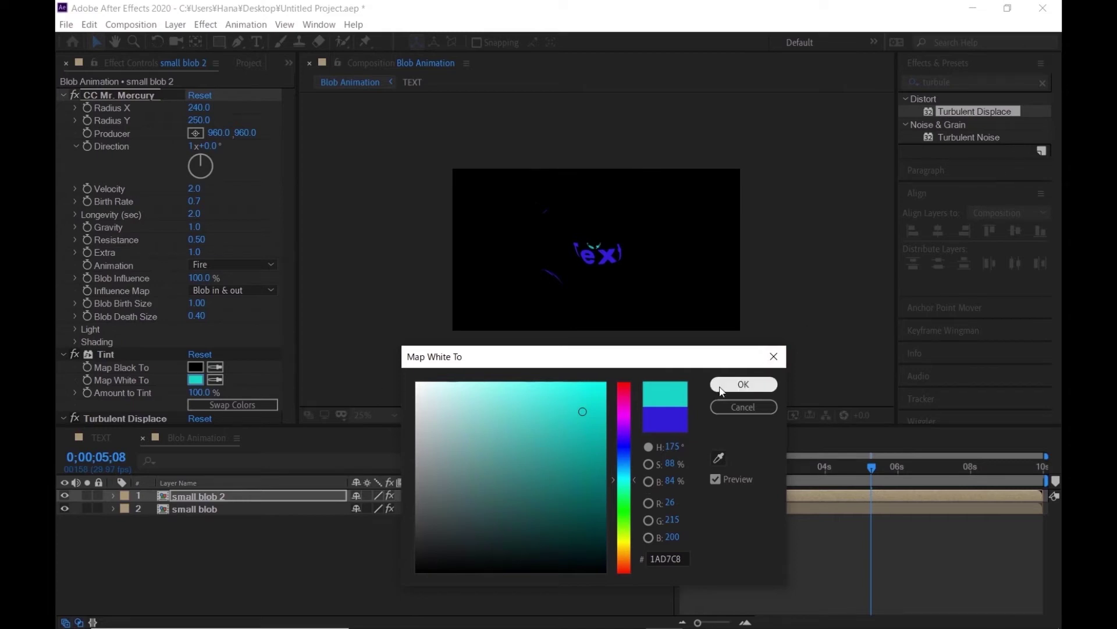
{"action": "left_click", "coordinate": [743, 384]}
Deselect, scroll the timeline, and reselect the small blob 2 layer.
{"action": "left_click", "coordinate": [206, 475]}
{"action": "scroll", "coordinate": [203, 259], "scroll_direction": "down", "scroll_amount": 3}
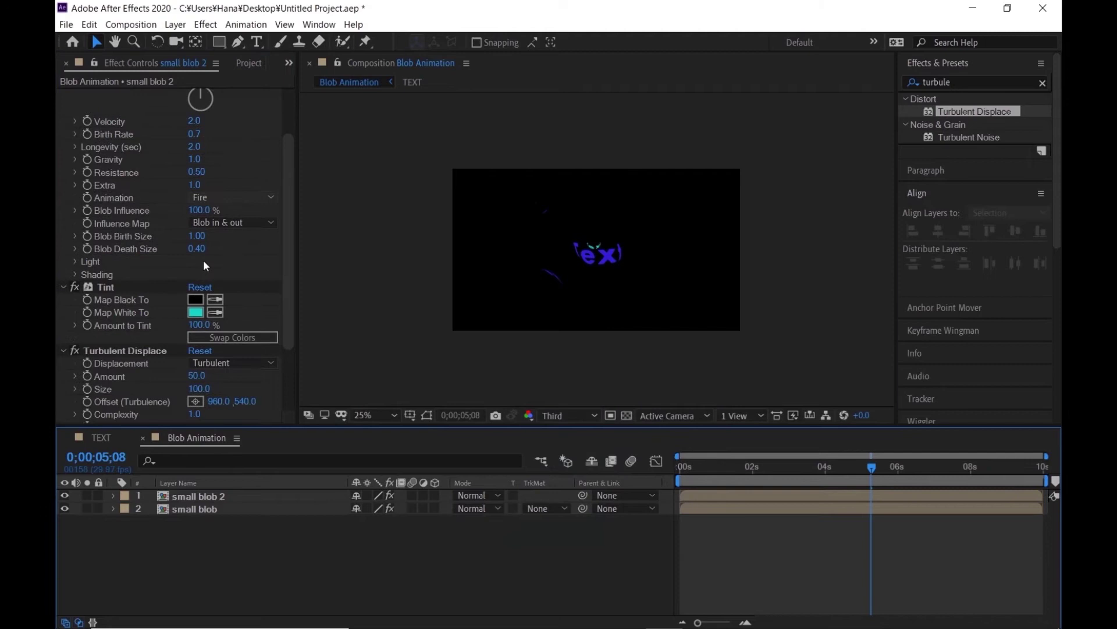
{"action": "scroll", "coordinate": [203, 260], "scroll_direction": "down", "scroll_amount": 3}
{"action": "scroll", "coordinate": [204, 259], "scroll_direction": "up", "scroll_amount": 6}
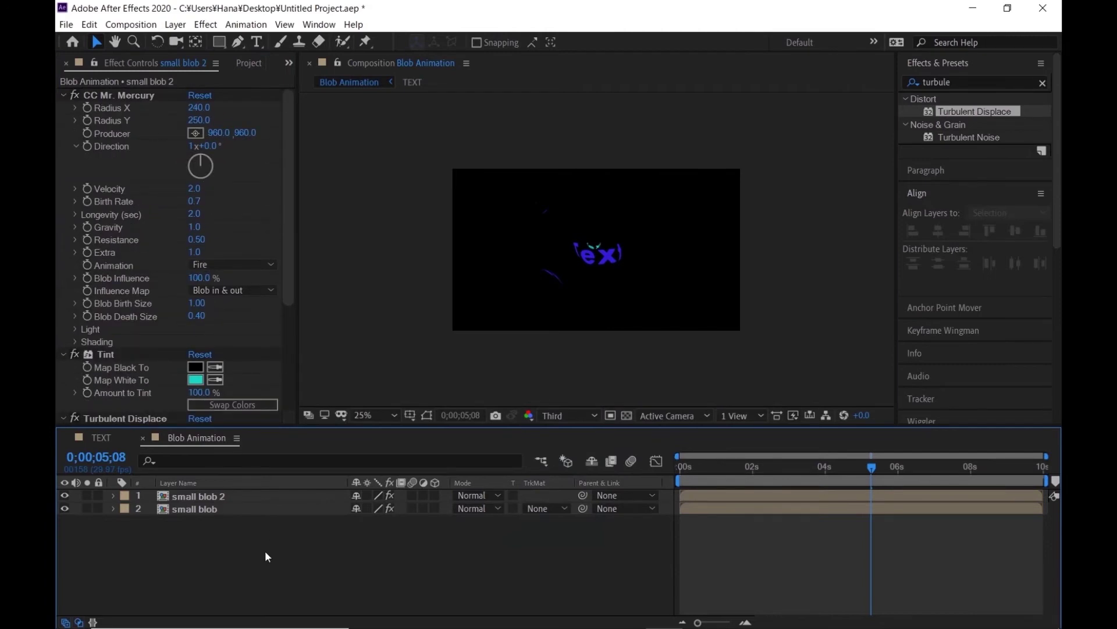
{"action": "left_click", "coordinate": [229, 495]}
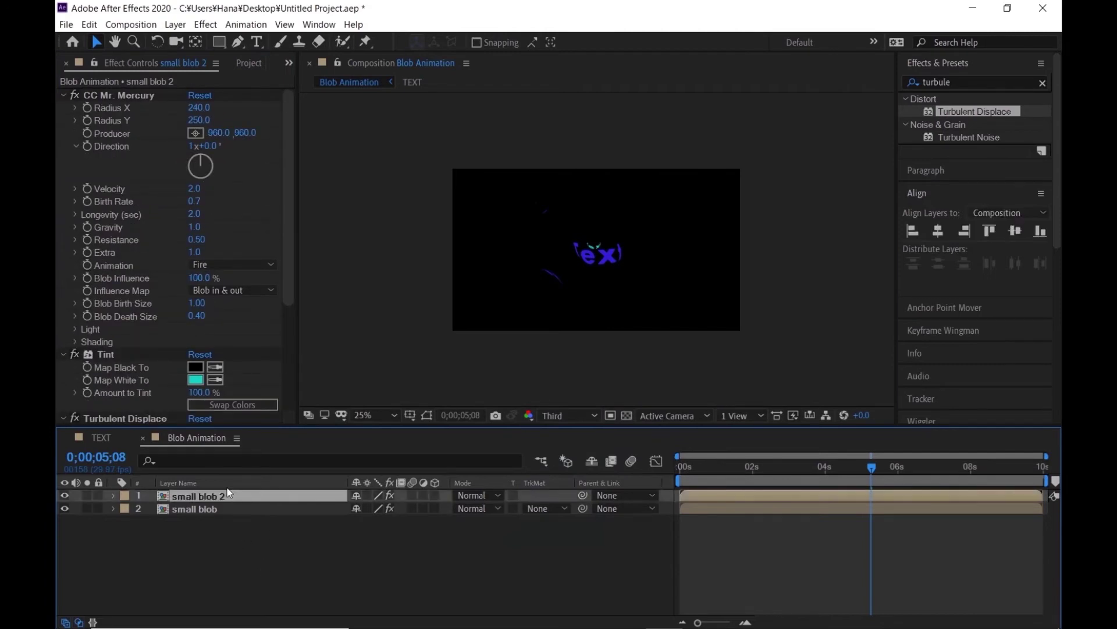
Duplicate small blob 2 into small blob 3 with Velocity 1.5 and Birth Rate 1.
{"action": "key", "text": "ctrl+d"}
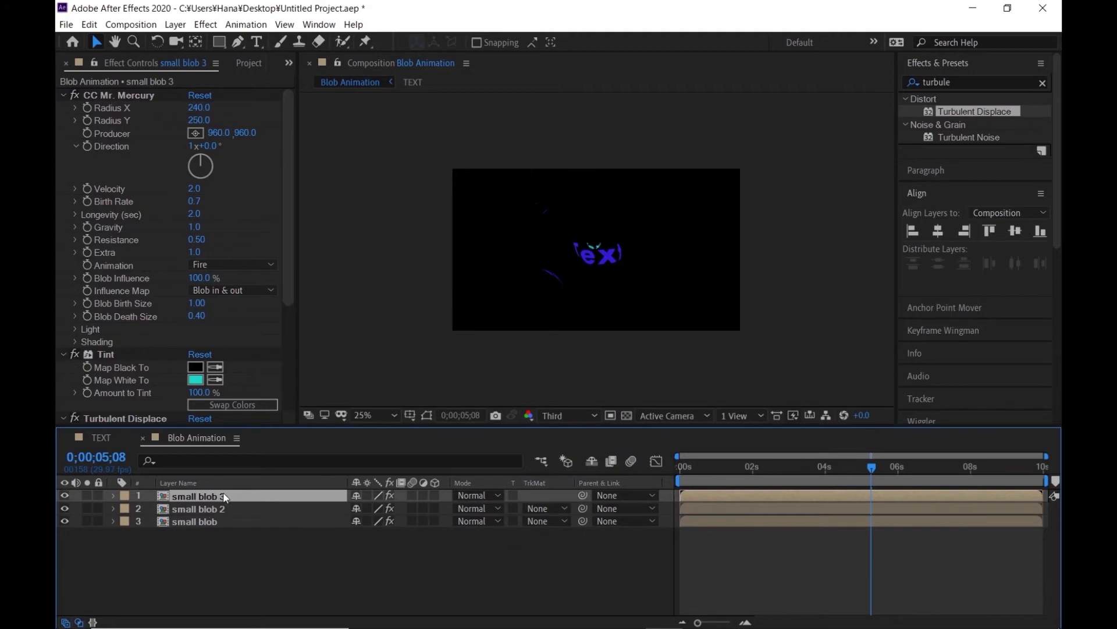
{"action": "left_click", "coordinate": [194, 189]}
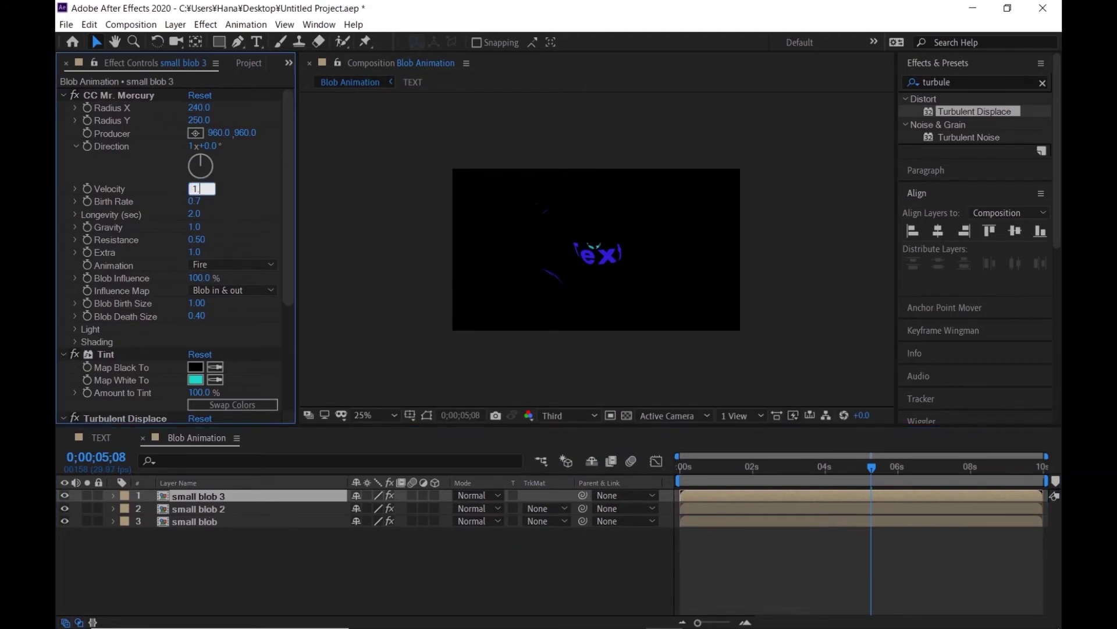
{"action": "type", "text": "1.5"}
{"action": "key", "text": "Return"}
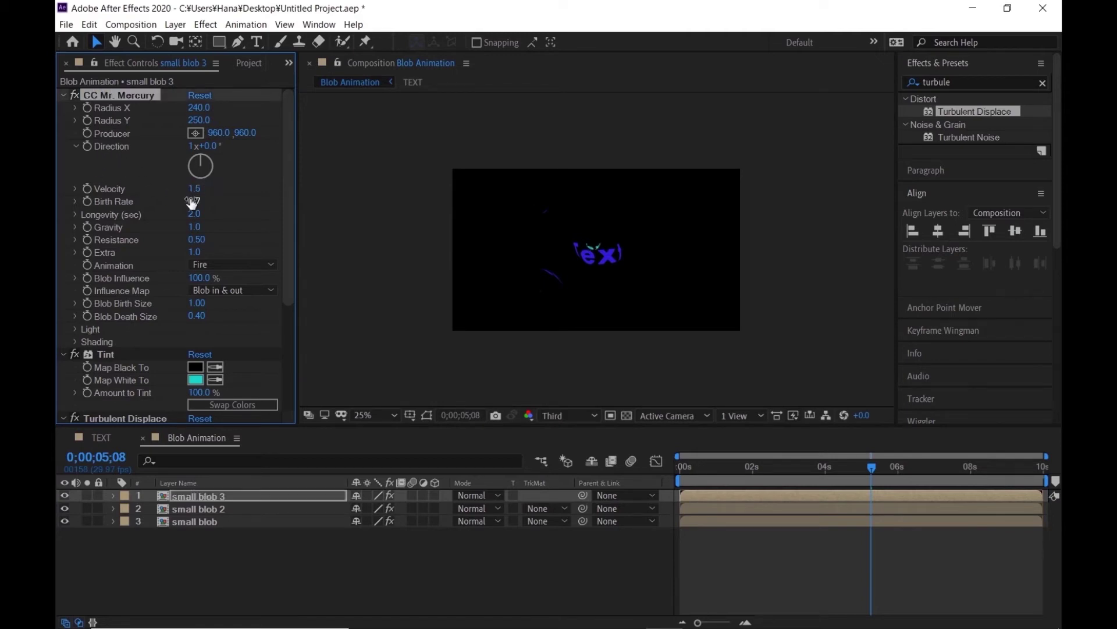
{"action": "left_click", "coordinate": [193, 201]}
{"action": "type", "text": "1"}
{"action": "key", "text": "Return"}
Set small blob 3's CC Mr. Mercury Gravity to 2 and Resistance to 2.
{"action": "left_click", "coordinate": [197, 227]}
{"action": "type", "text": "2"}
{"action": "key", "text": "Return"}
{"action": "left_click", "coordinate": [198, 240]}
{"action": "type", "text": "2"}
{"action": "key", "text": "Return"}
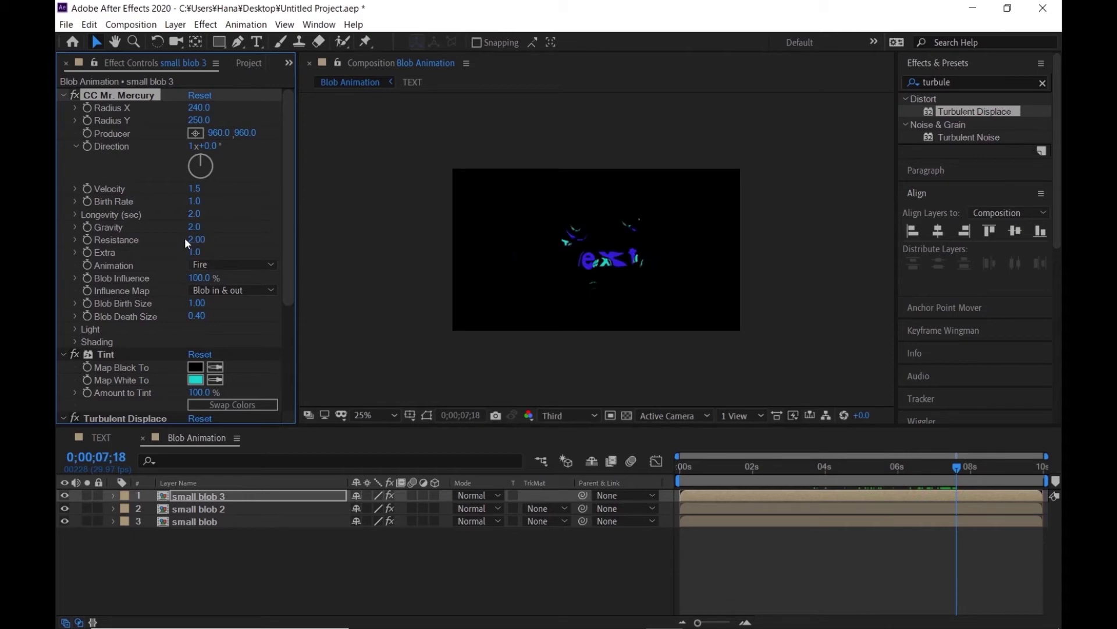
{"action": "type", "text": "5"}
{"action": "left_click", "coordinate": [195, 380]}
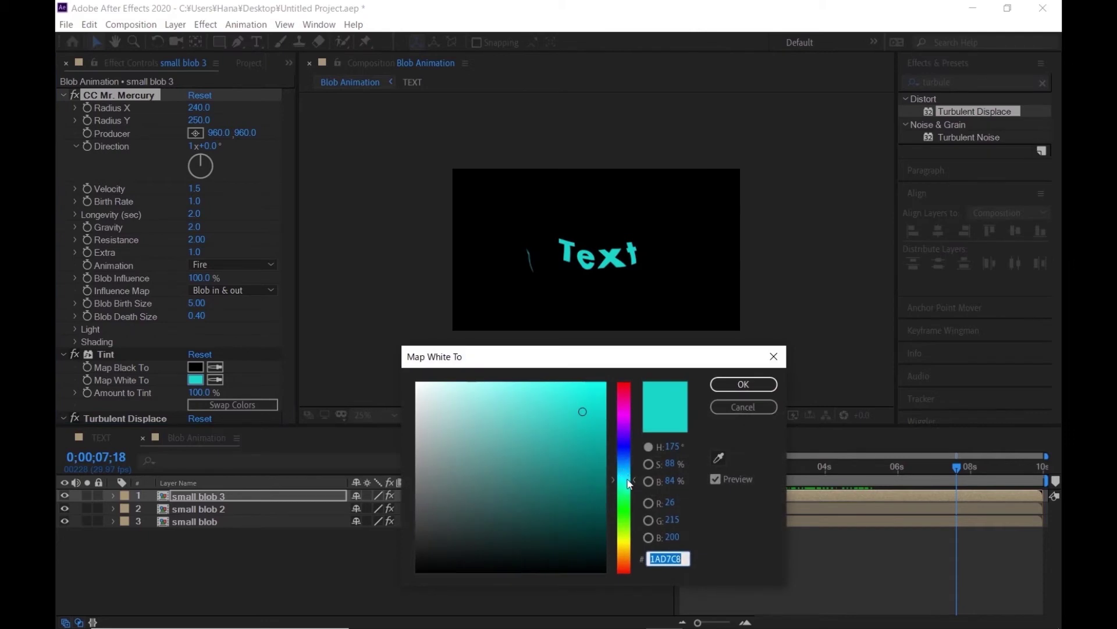
Pick yellow-green A1D71A as small blob 3's Tint Map White To colour.
{"action": "mouse_move", "coordinate": [628, 483]}
{"action": "left_mouse_down"}
{"action": "mouse_move", "coordinate": [625, 542]}
{"action": "mouse_move", "coordinate": [630, 402]}
{"action": "mouse_move", "coordinate": [627, 567]}
{"action": "mouse_move", "coordinate": [631, 536]}
{"action": "left_mouse_up"}
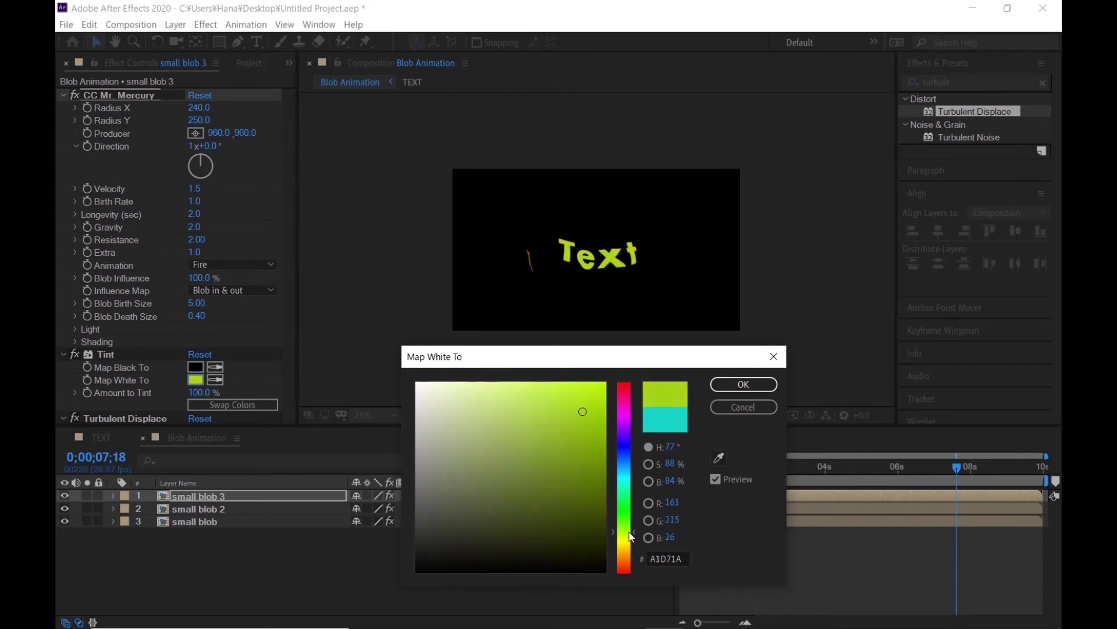
{"action": "left_click", "coordinate": [743, 384]}
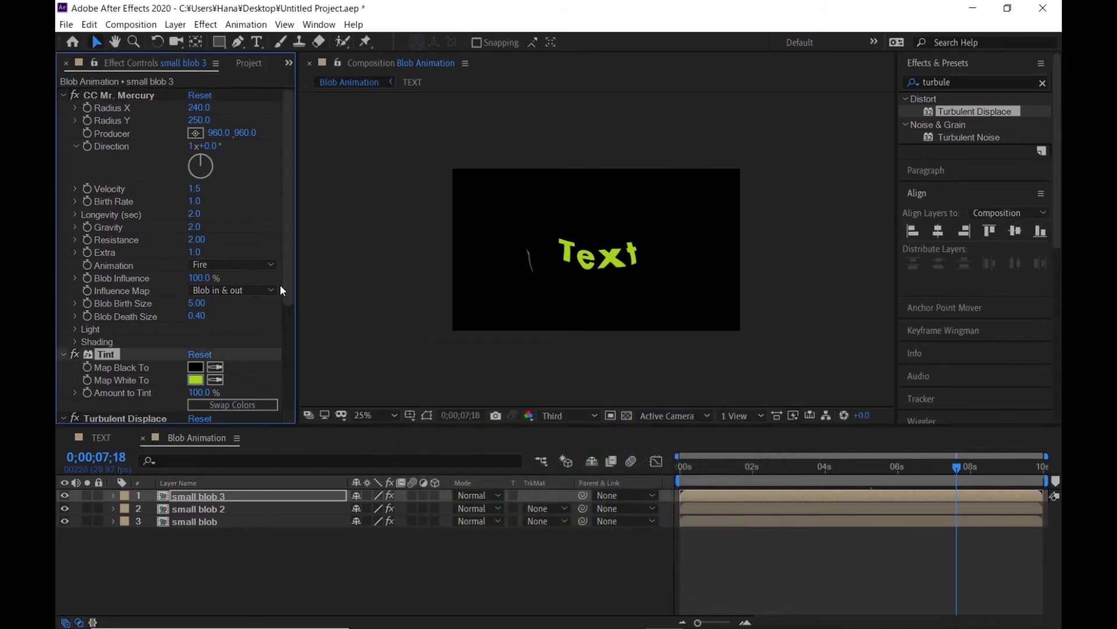
Rename the small blob 3 layer to 'big blob'.
{"action": "left_click", "coordinate": [202, 498]}
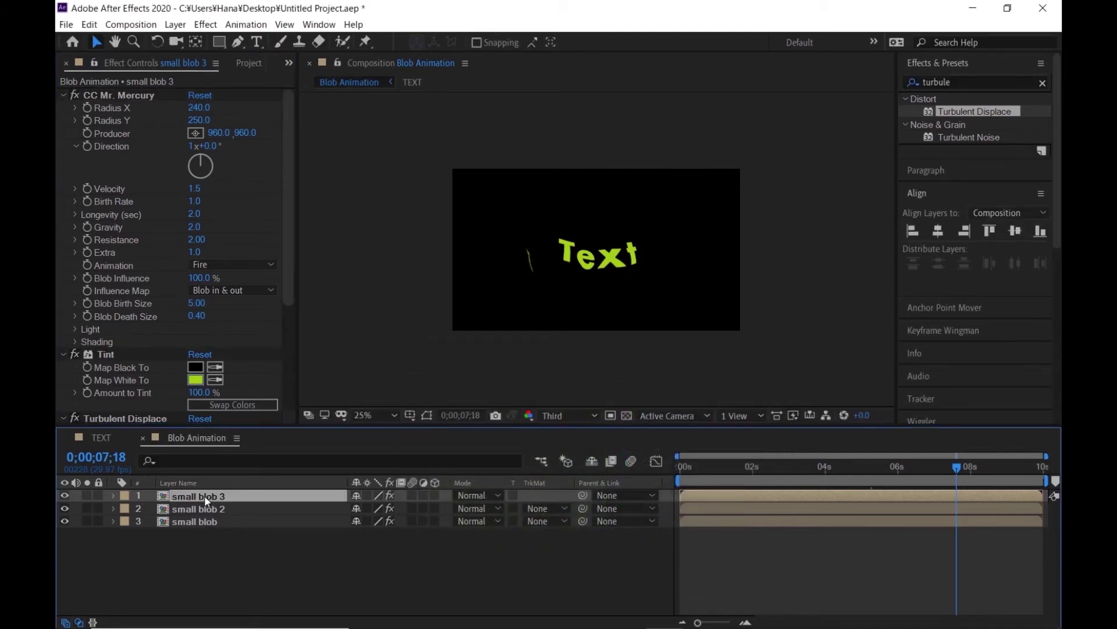
{"action": "key", "text": "Return"}
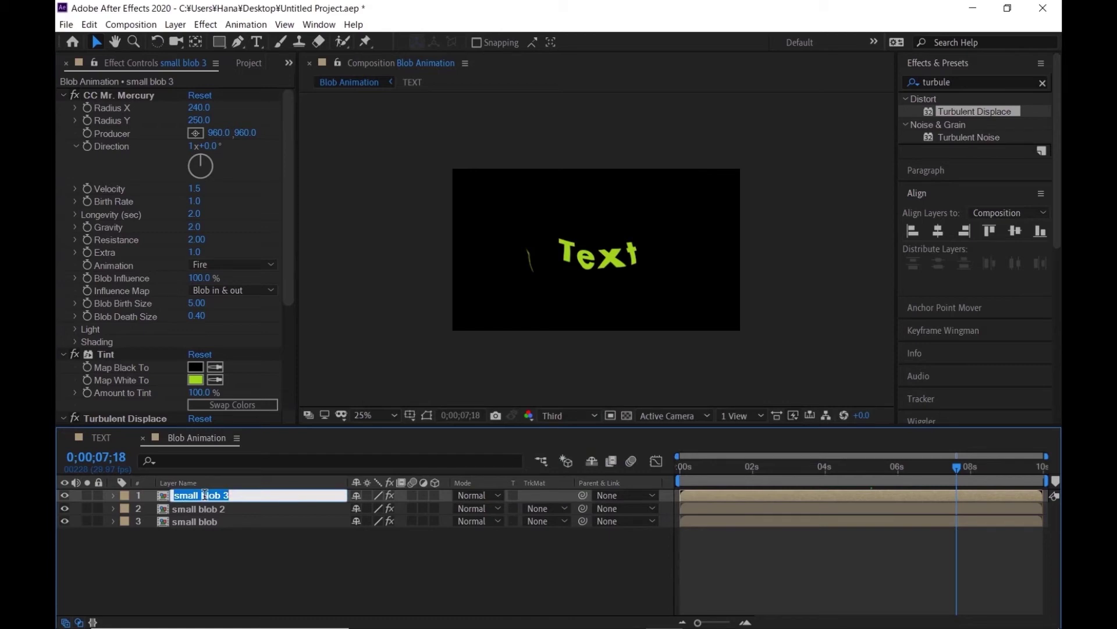
{"action": "type", "text": "big"}
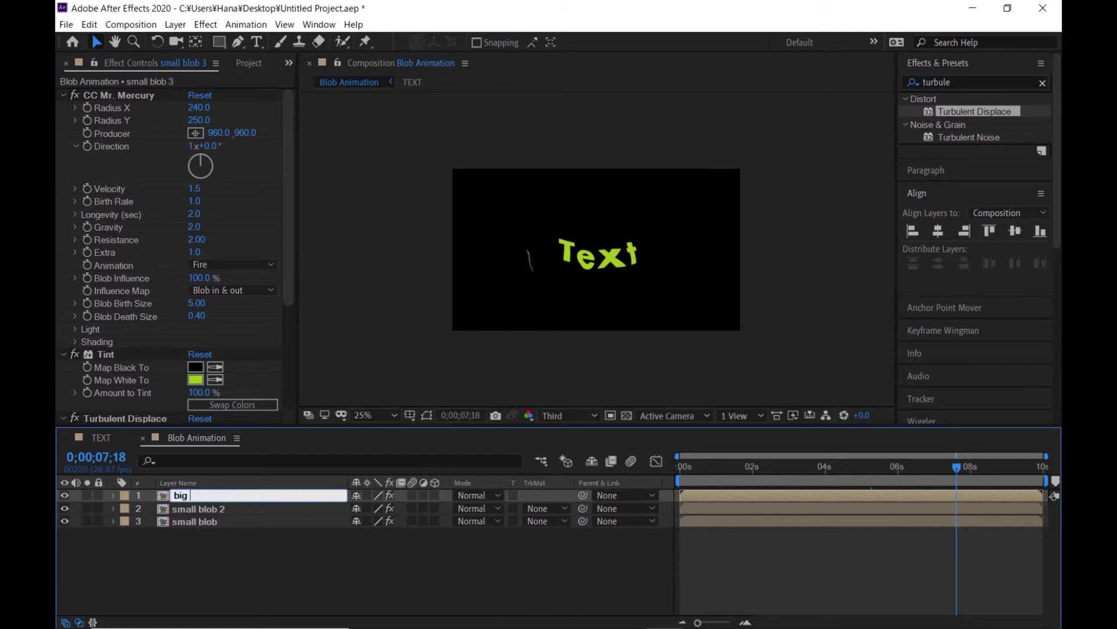
{"action": "type", "text": " blob"}
{"action": "key", "text": "Return"}
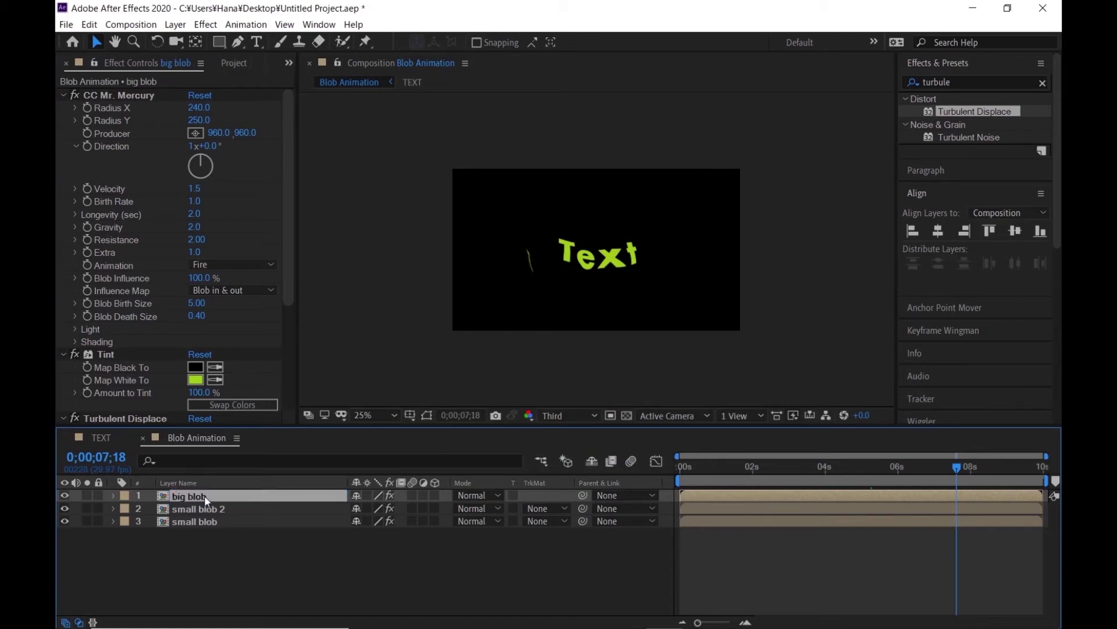
Move big blob to the bottom of the layer stack and preview from the start.
{"action": "left_click_drag", "start_coordinate": [205, 494], "coordinate": [209, 529]}
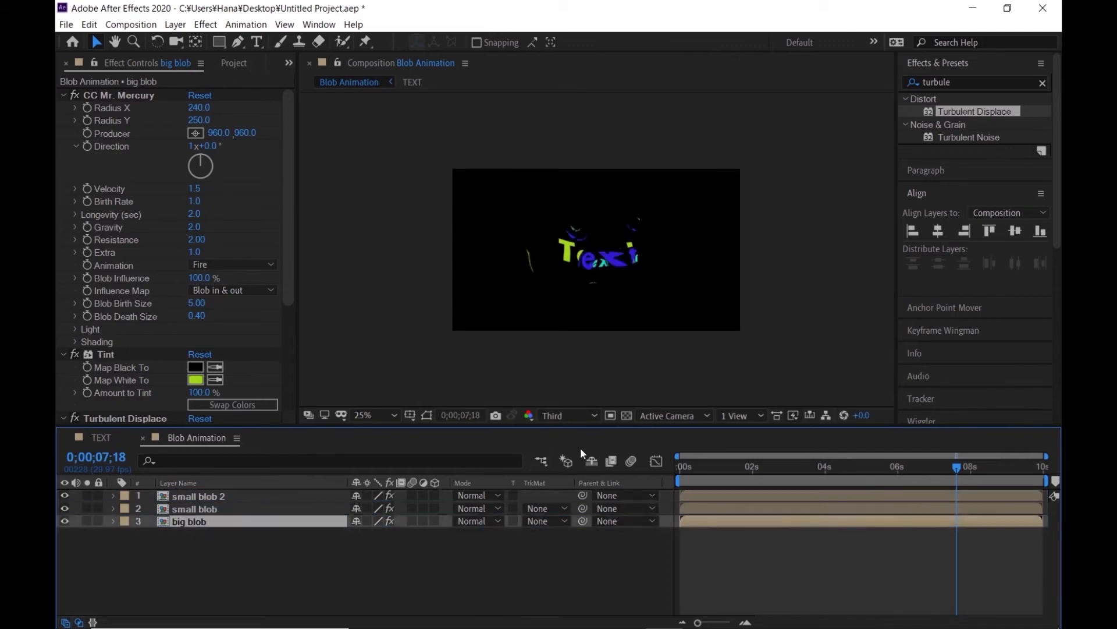
{"action": "mouse_move", "coordinate": [780, 480]}
{"action": "left_mouse_down"}
{"action": "mouse_move", "coordinate": [706, 480]}
{"action": "mouse_move", "coordinate": [825, 478]}
{"action": "mouse_move", "coordinate": [707, 484]}
{"action": "left_mouse_up"}
{"action": "key", "text": "space"}
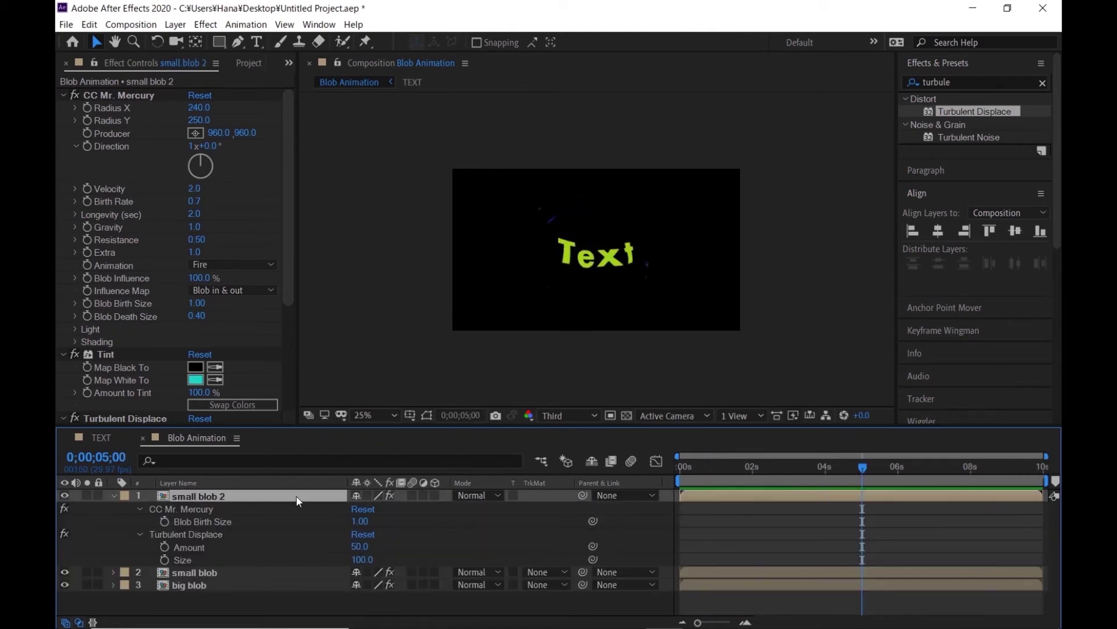
Solo small blob 2 to inspect it near 2 seconds, unsolo, and go to 5 seconds.
{"action": "left_click", "coordinate": [87, 495]}
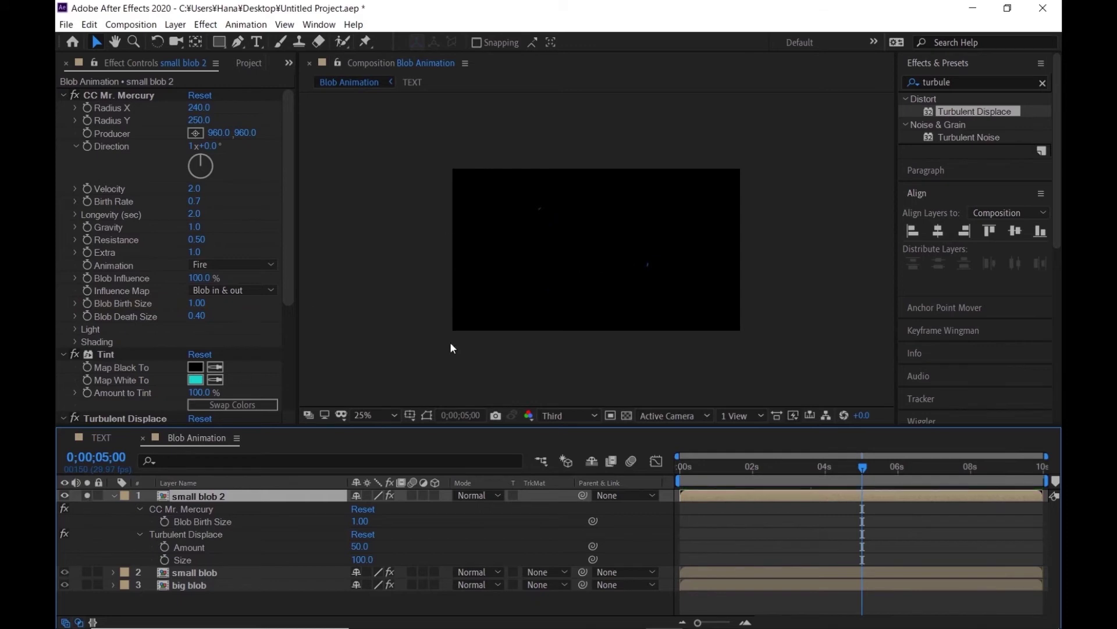
{"action": "left_click_drag", "start_coordinate": [792, 473], "coordinate": [762, 474]}
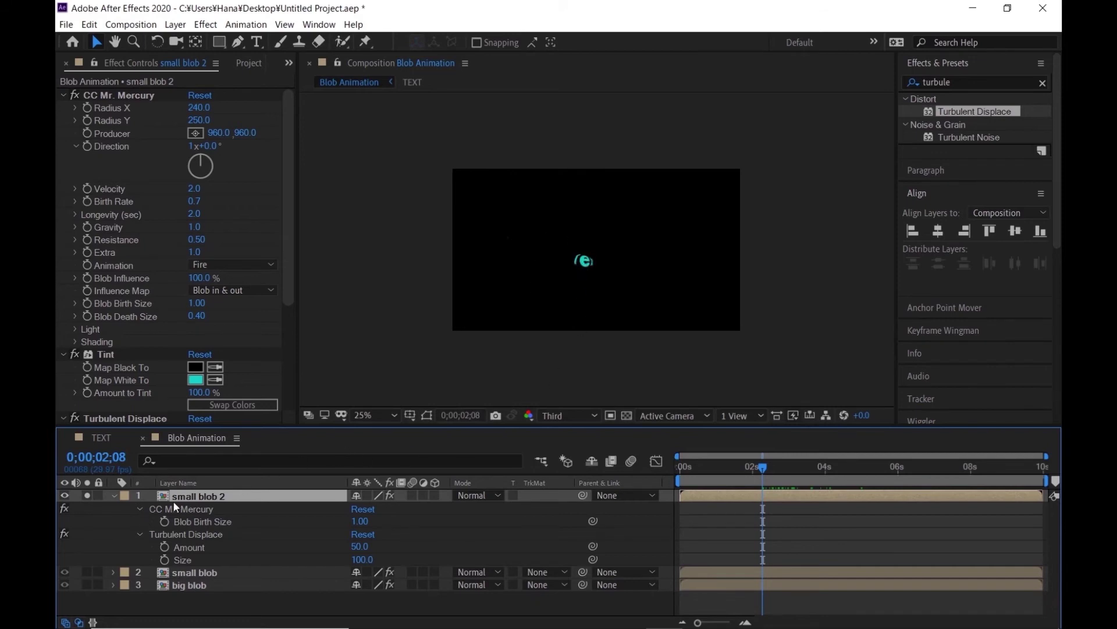
{"action": "left_click", "coordinate": [88, 494]}
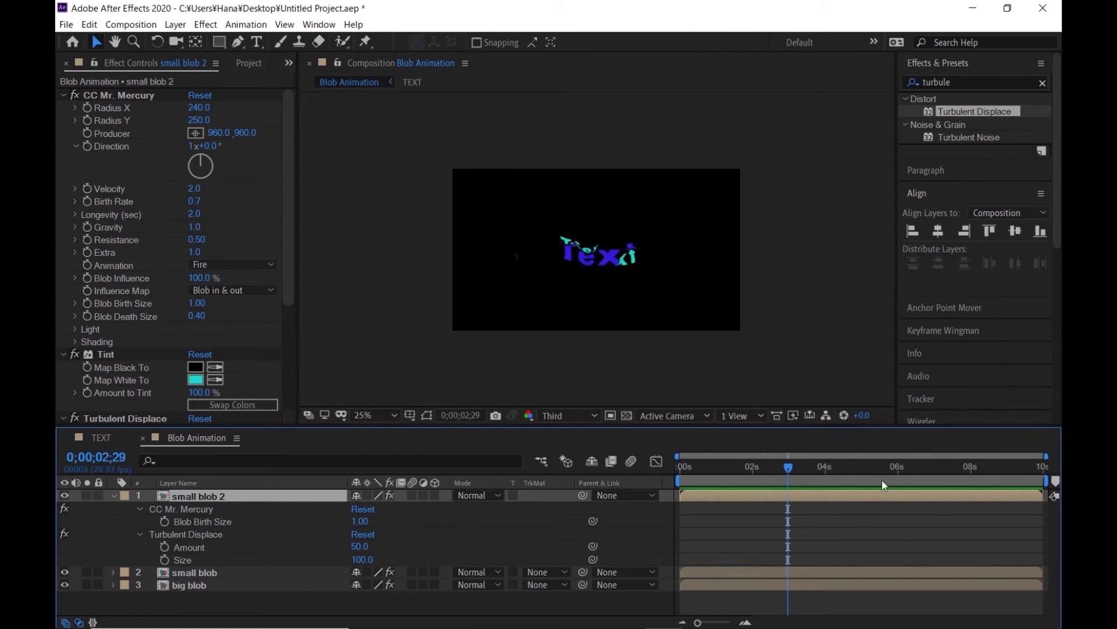
{"action": "left_click", "coordinate": [863, 475]}
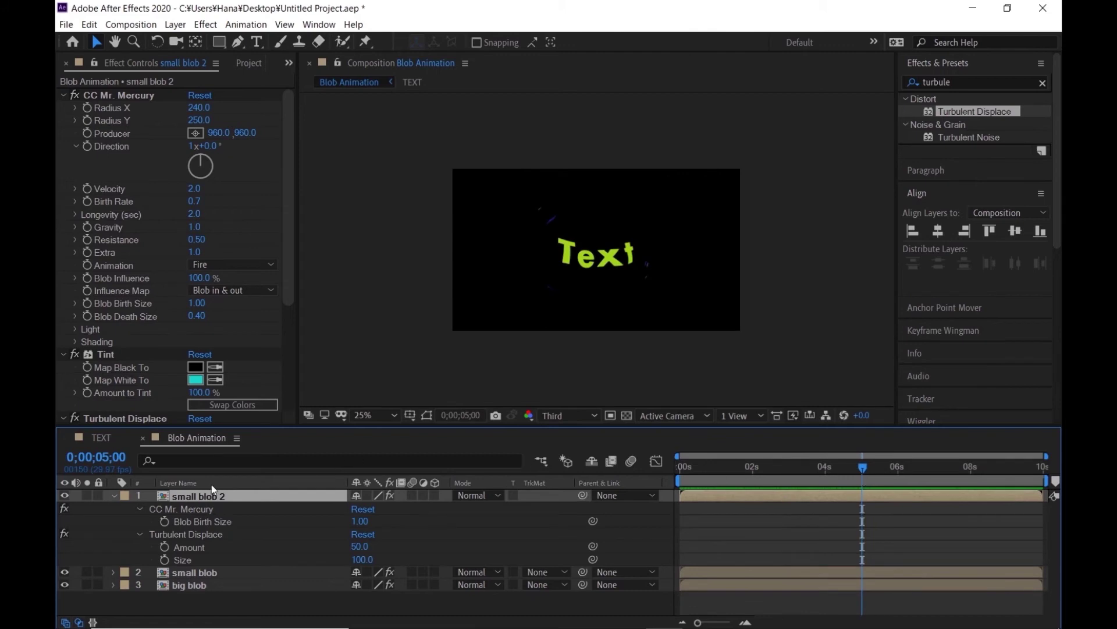
Keyframe small blob 2's Turbulent Displace Amount and Size from 5 seconds down to 0 at 7 seconds.
{"action": "left_click", "coordinate": [165, 548]}
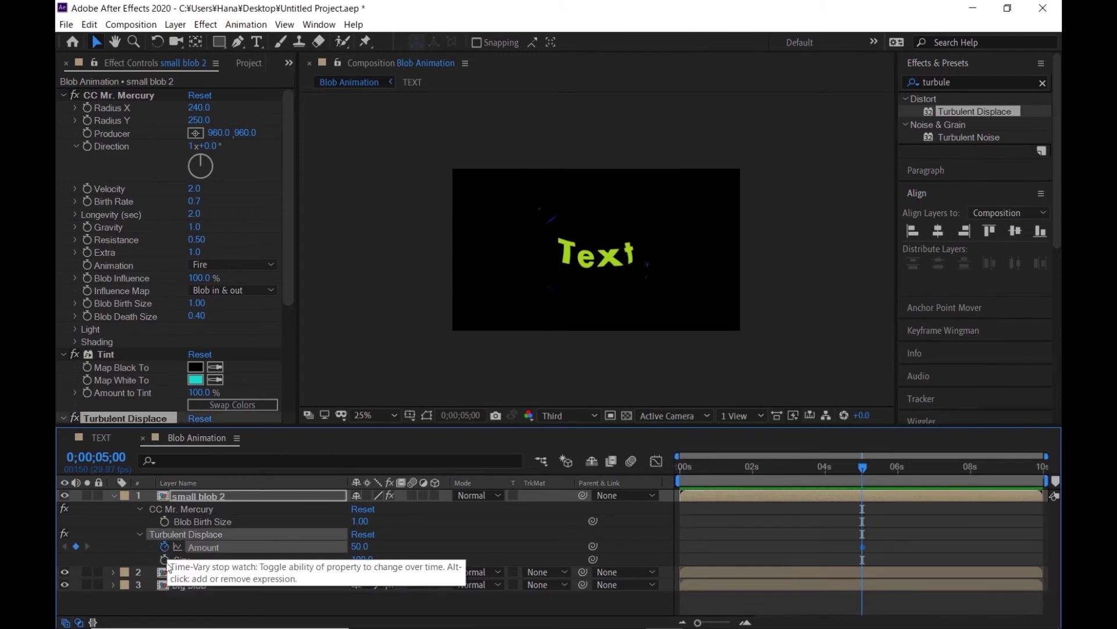
{"action": "left_click", "coordinate": [165, 559]}
{"action": "left_click_drag", "start_coordinate": [928, 469], "coordinate": [933, 470]}
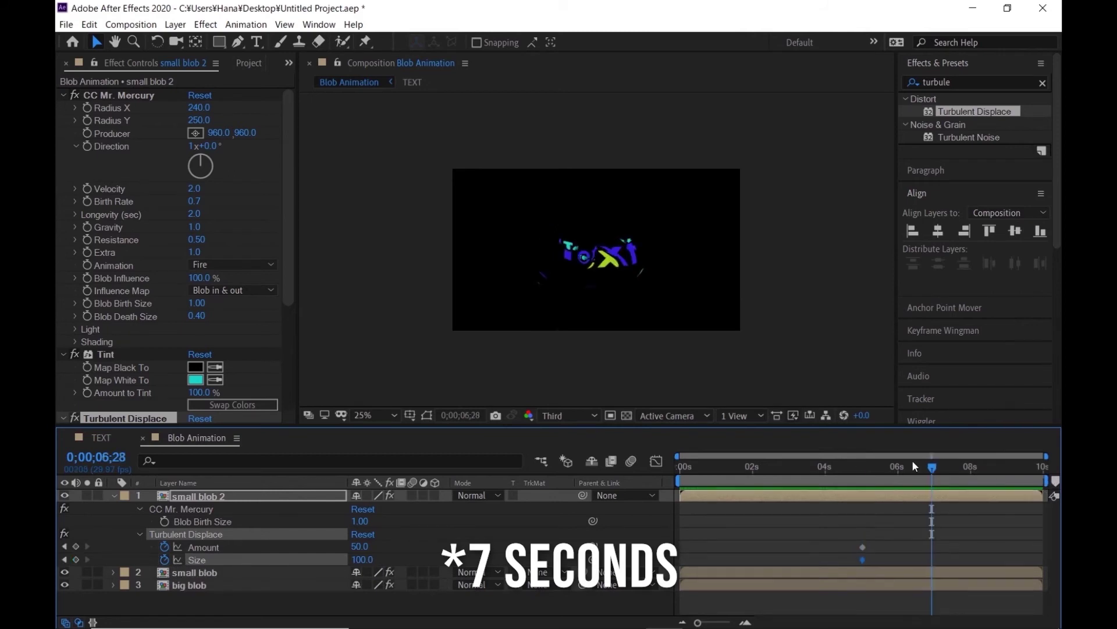
{"action": "key", "text": "Page_Down"}
{"action": "key", "text": "Page_Down"}
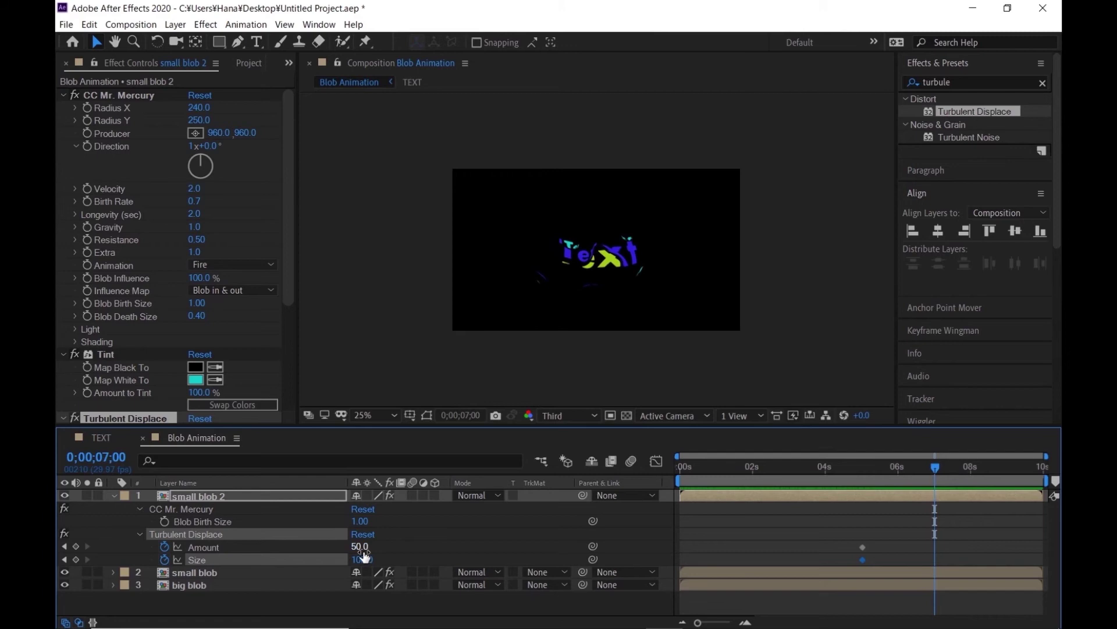
{"action": "left_click", "coordinate": [360, 548]}
{"action": "type", "text": "0"}
{"action": "key", "text": "Tab"}
{"action": "type", "text": "0"}
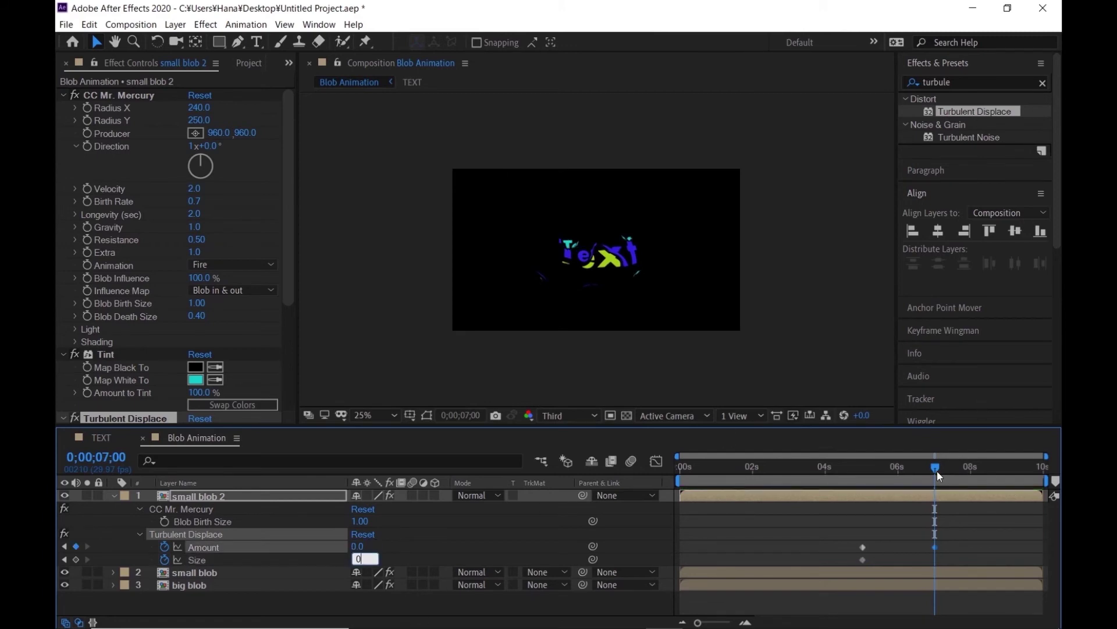
{"action": "left_click_drag", "start_coordinate": [936, 471], "coordinate": [898, 469]}
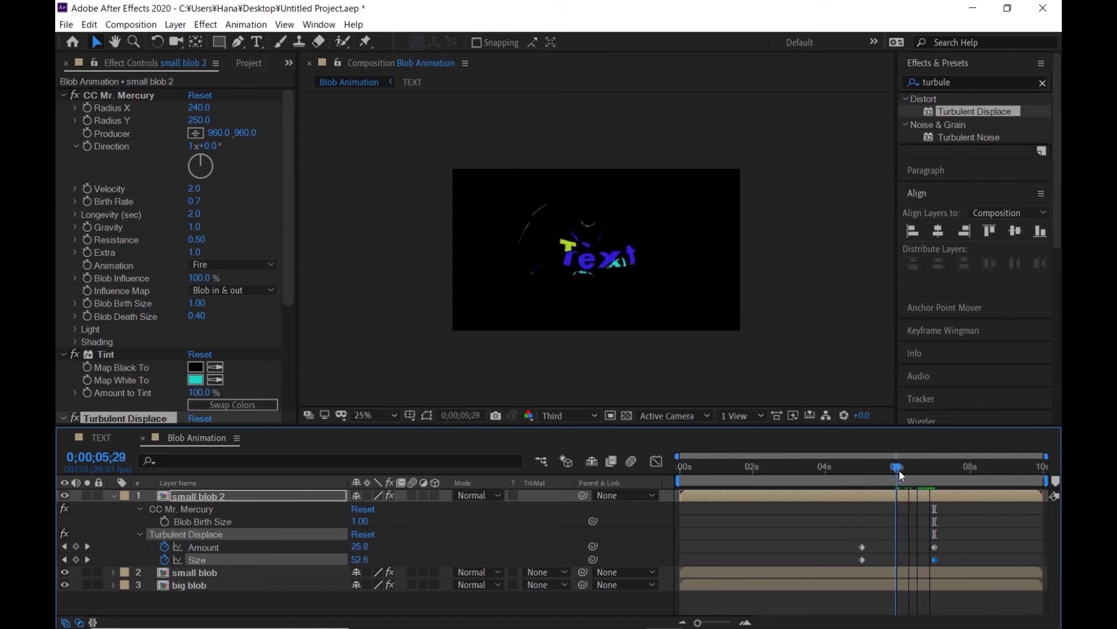
{"action": "key", "text": "Page_Down"}
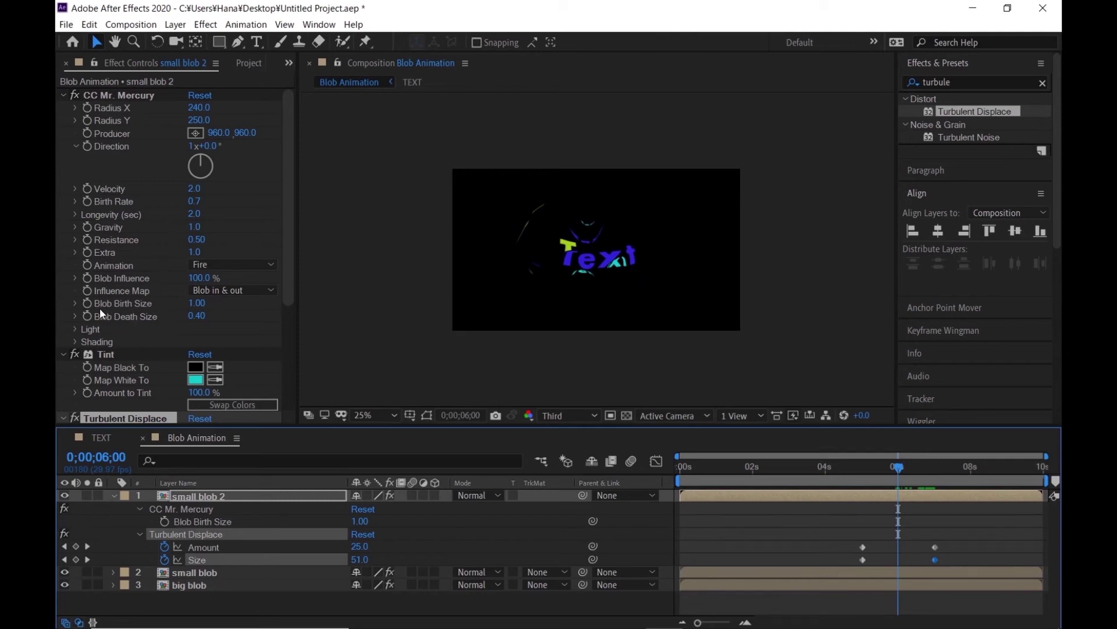
Keyframe small blob 2's Blob Birth Size at 6 s, then set 8.5 at 8 s.
{"action": "left_click", "coordinate": [164, 520]}
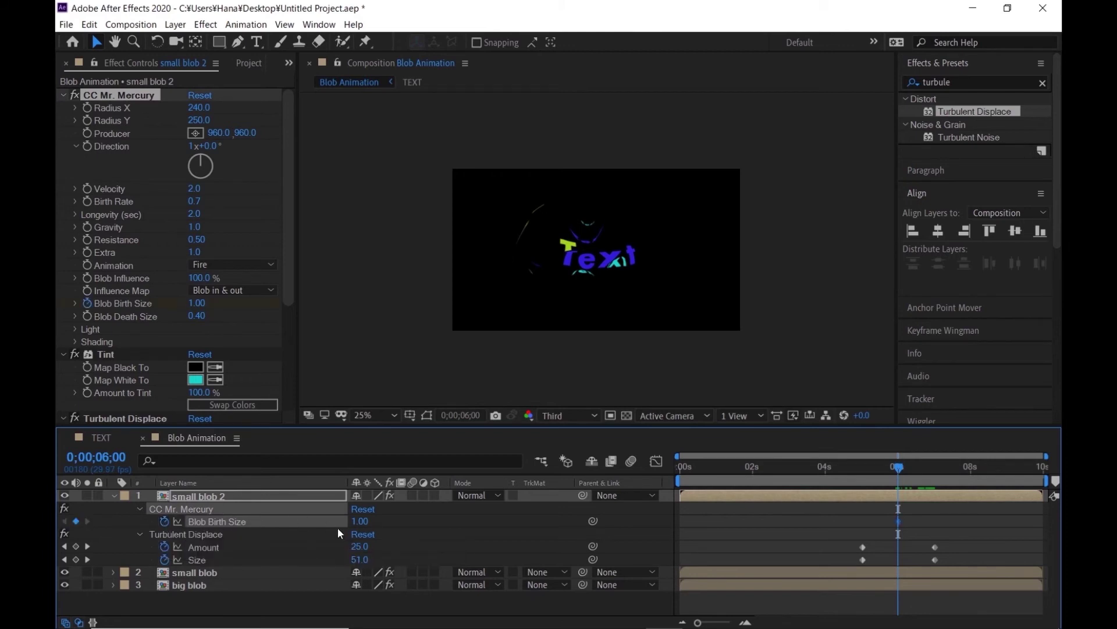
{"action": "mouse_move", "coordinate": [925, 468]}
{"action": "left_mouse_down"}
{"action": "mouse_move", "coordinate": [973, 473]}
{"action": "mouse_move", "coordinate": [971, 454]}
{"action": "left_mouse_up"}
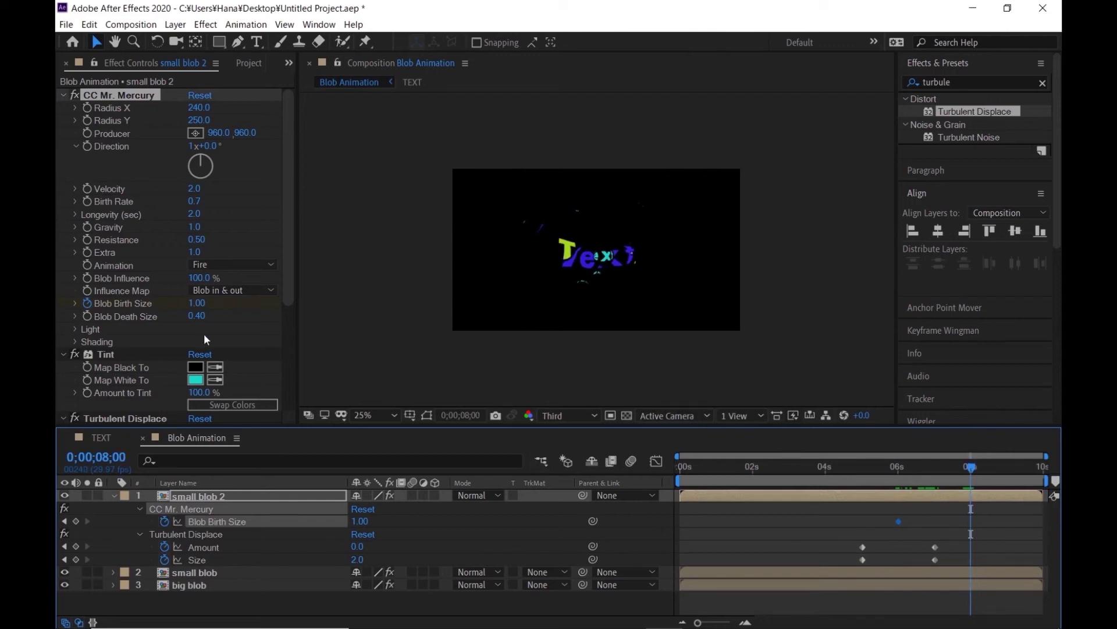
{"action": "left_click", "coordinate": [198, 303]}
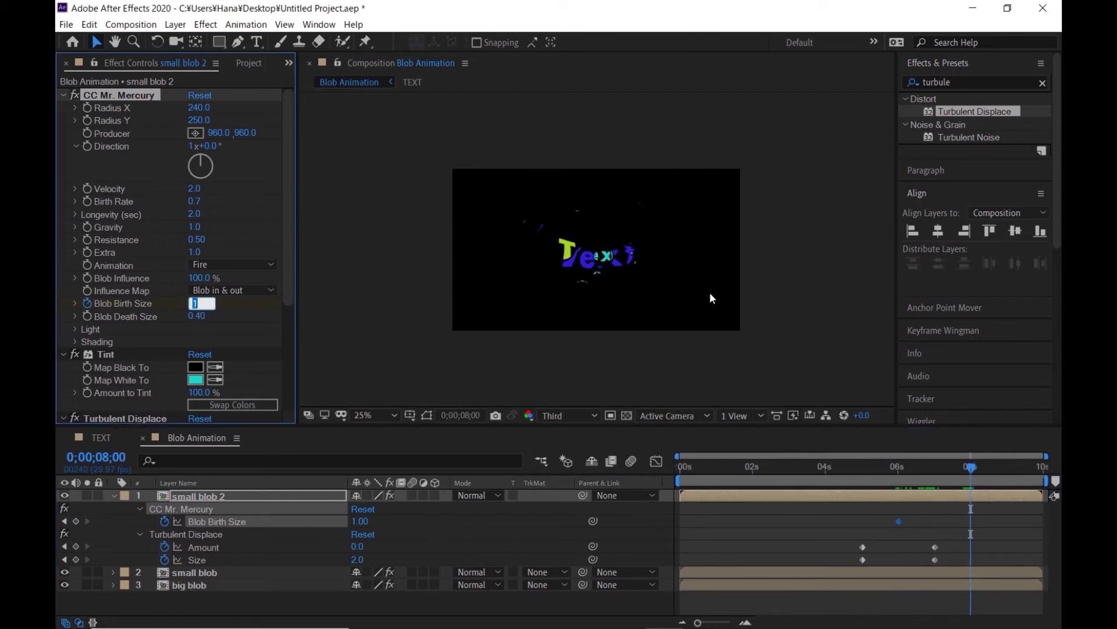
{"action": "type", "text": "8.5"}
{"action": "key", "text": "Return"}
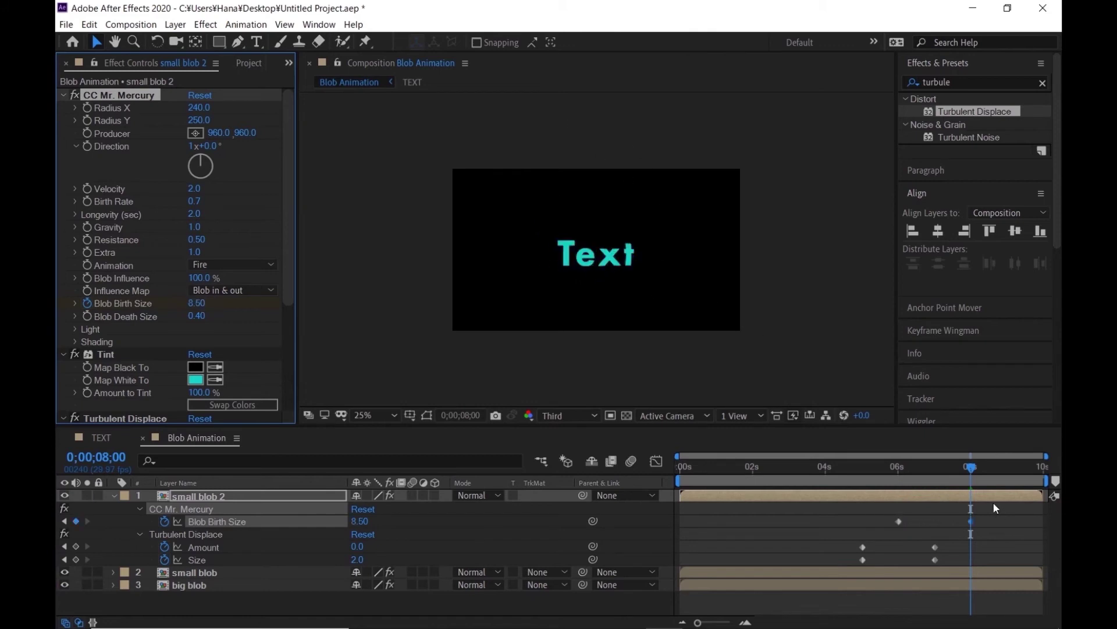
{"action": "mouse_move", "coordinate": [971, 471]}
{"action": "left_mouse_down"}
{"action": "mouse_move", "coordinate": [1042, 466]}
{"action": "mouse_move", "coordinate": [924, 470]}
{"action": "mouse_move", "coordinate": [840, 449]}
{"action": "mouse_move", "coordinate": [1038, 441]}
{"action": "left_mouse_up"}
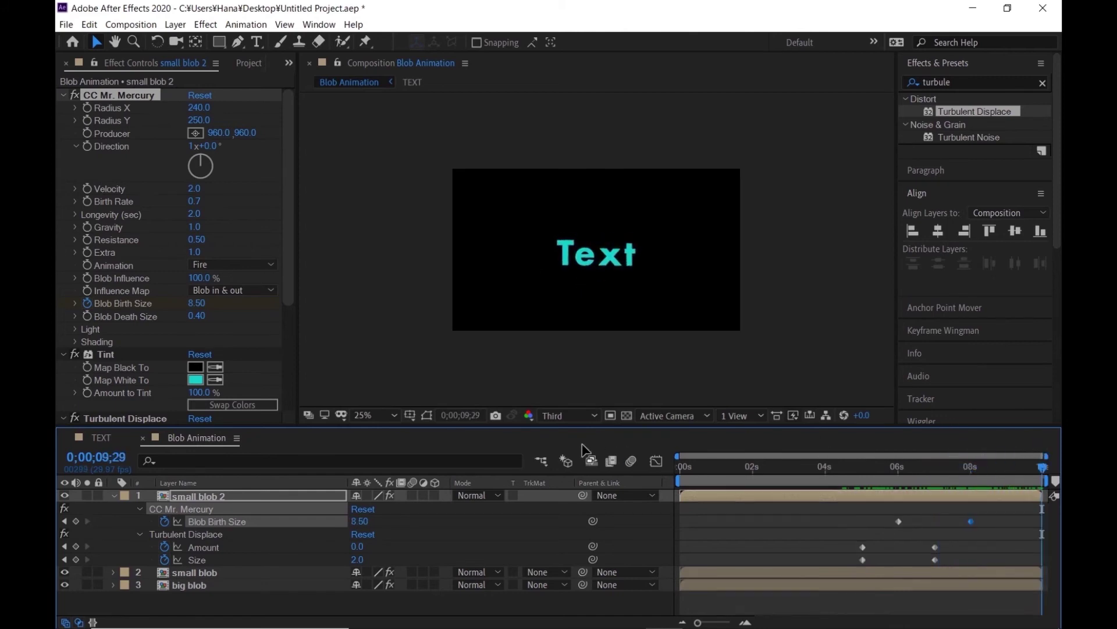
Pre-compose small blob 2, small blob and big blob into a nested comp named 'blob'.
{"action": "left_click", "coordinate": [113, 495]}
{"action": "key", "text": "ctrl+a"}
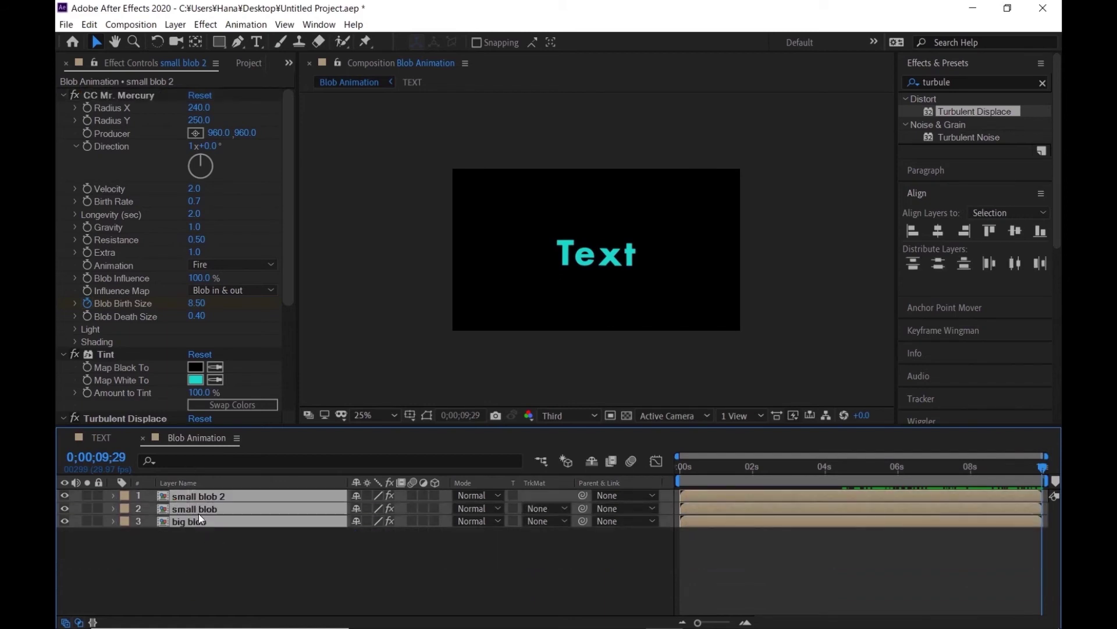
{"action": "right_click", "coordinate": [198, 514]}
{"action": "left_click", "coordinate": [238, 445]}
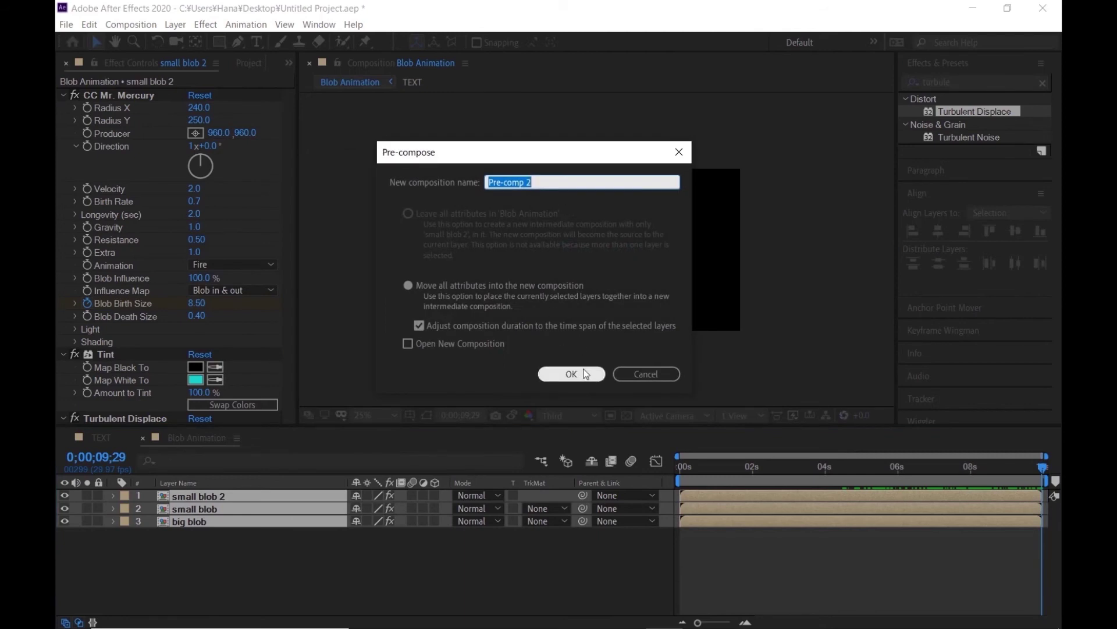
{"action": "type", "text": "blob"}
{"action": "left_click", "coordinate": [585, 374]}
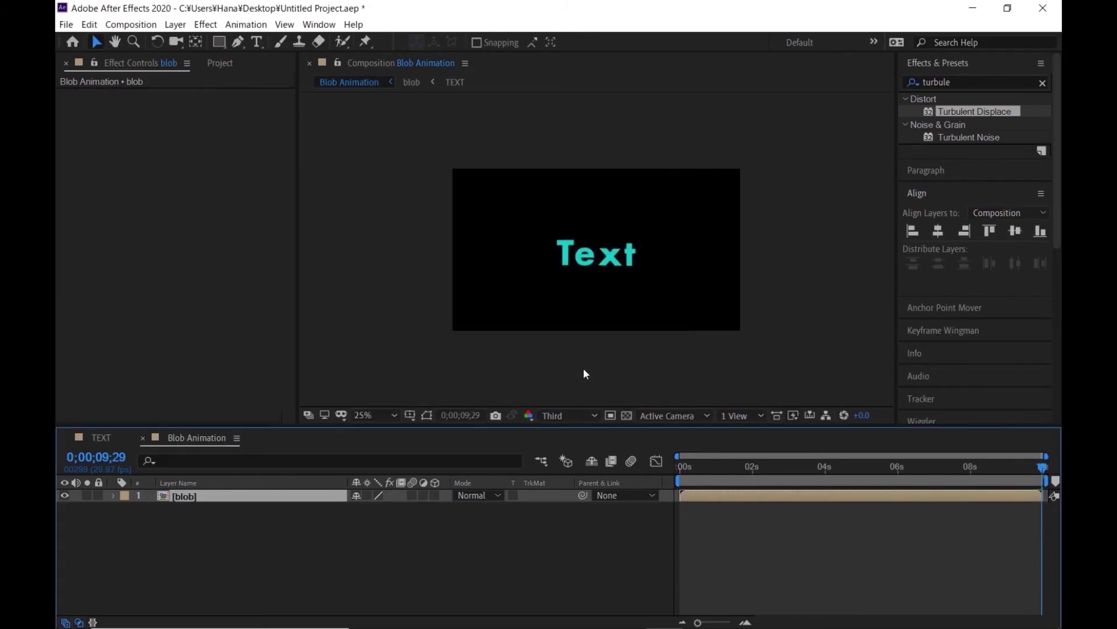
{"action": "left_click", "coordinate": [209, 584]}
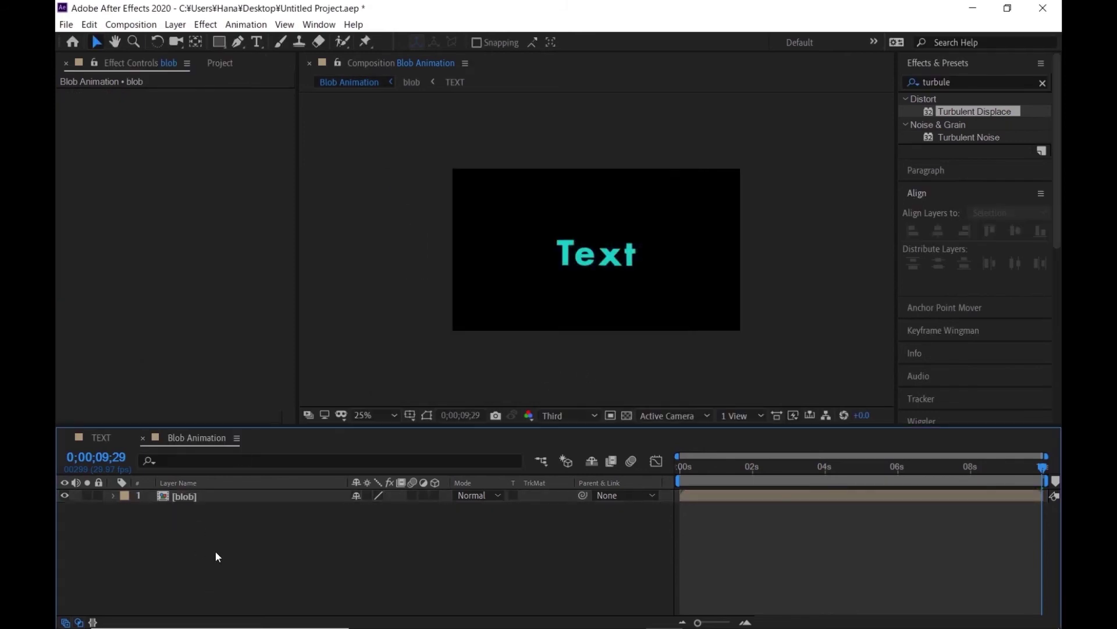
Add a new adjustment layer and apply the Glow effect to it.
{"action": "key", "text": "ctrl+alt+y"}
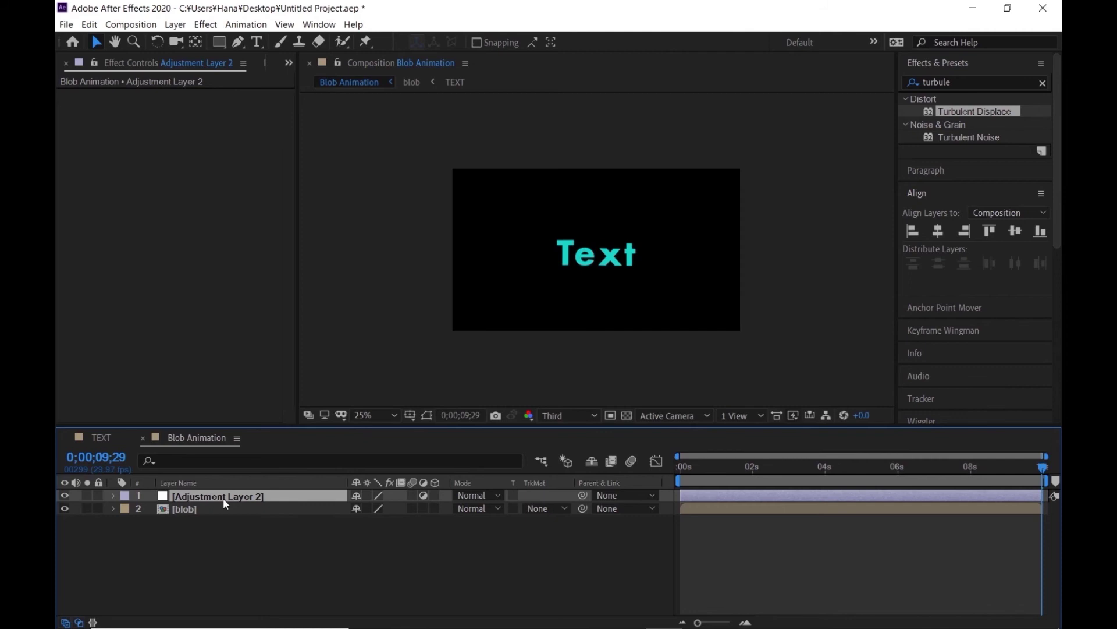
{"action": "left_click", "coordinate": [970, 82]}
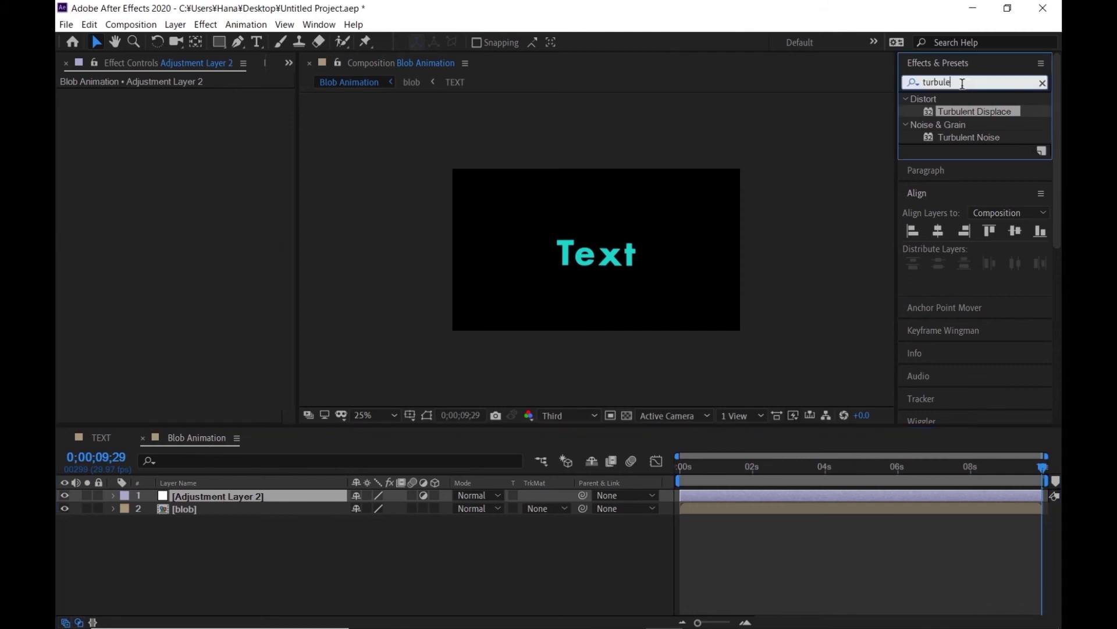
{"action": "type", "text": "glow"}
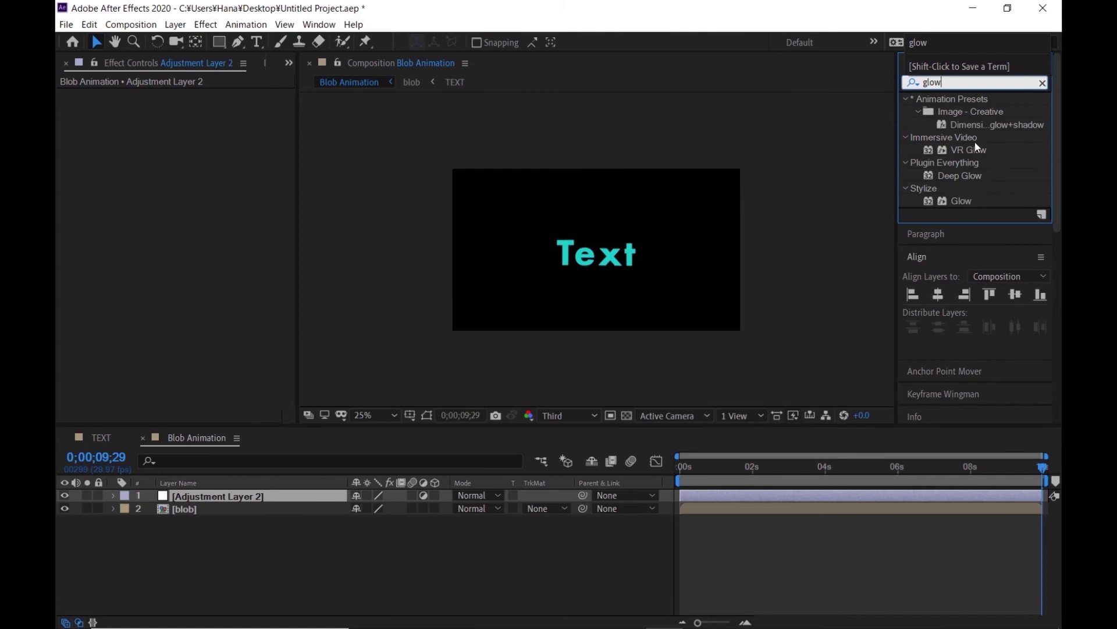
{"action": "left_click_drag", "start_coordinate": [962, 200], "coordinate": [652, 250]}
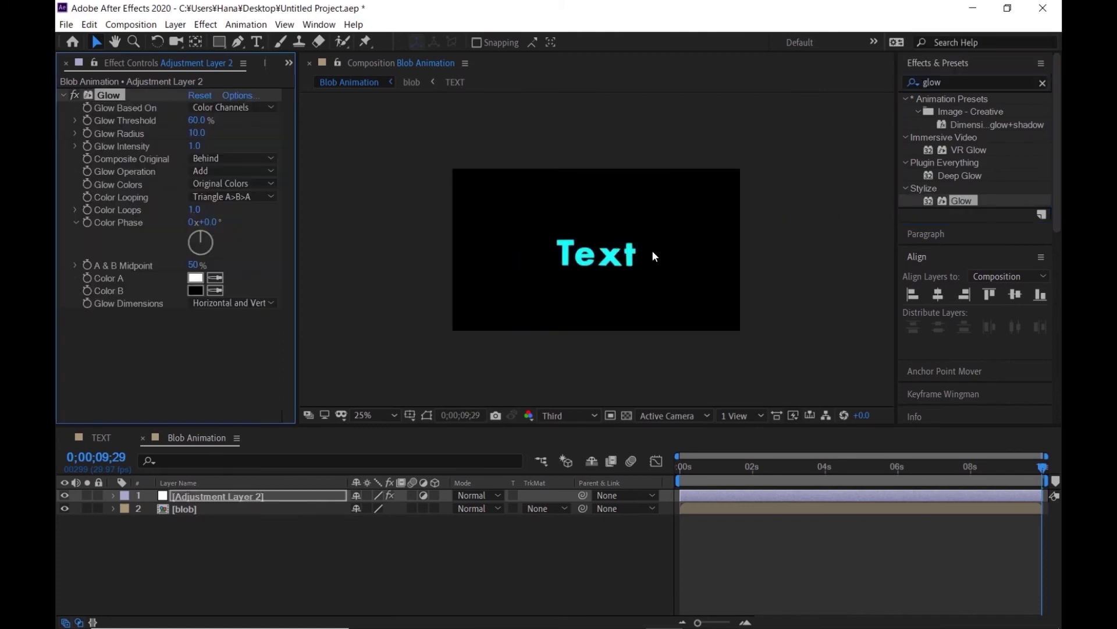
Set the Glow Threshold to 30% and Glow Radius to 25.
{"action": "left_click", "coordinate": [198, 120]}
{"action": "type", "text": "30"}
{"action": "key", "text": "Return"}
{"action": "key", "text": "space"}
{"action": "left_click", "coordinate": [198, 133]}
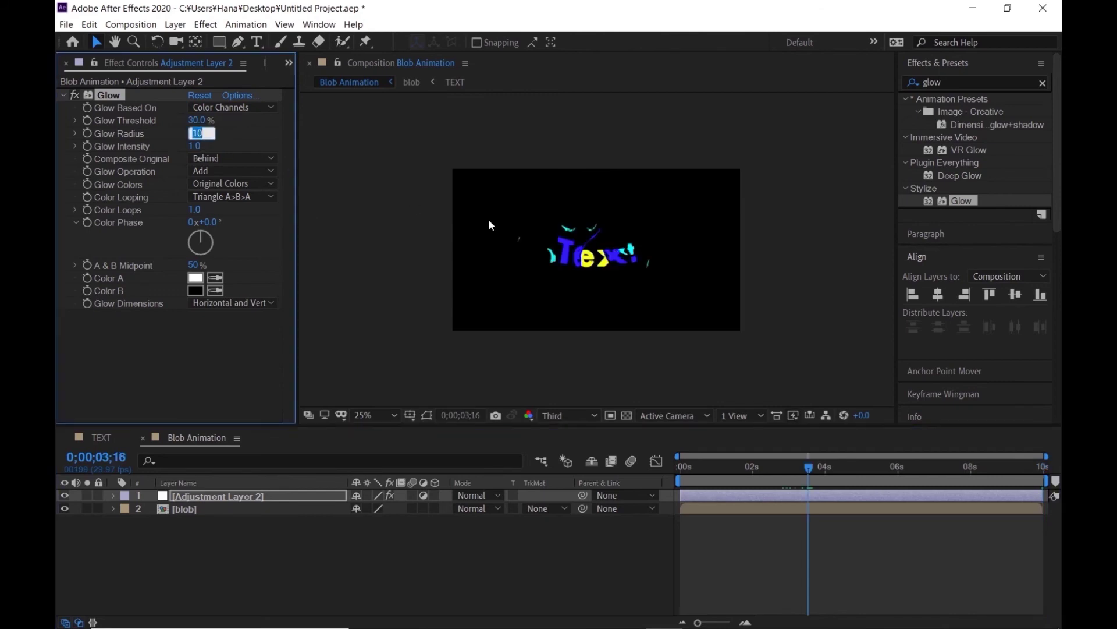
{"action": "type", "text": "25"}
{"action": "key", "text": "Return"}
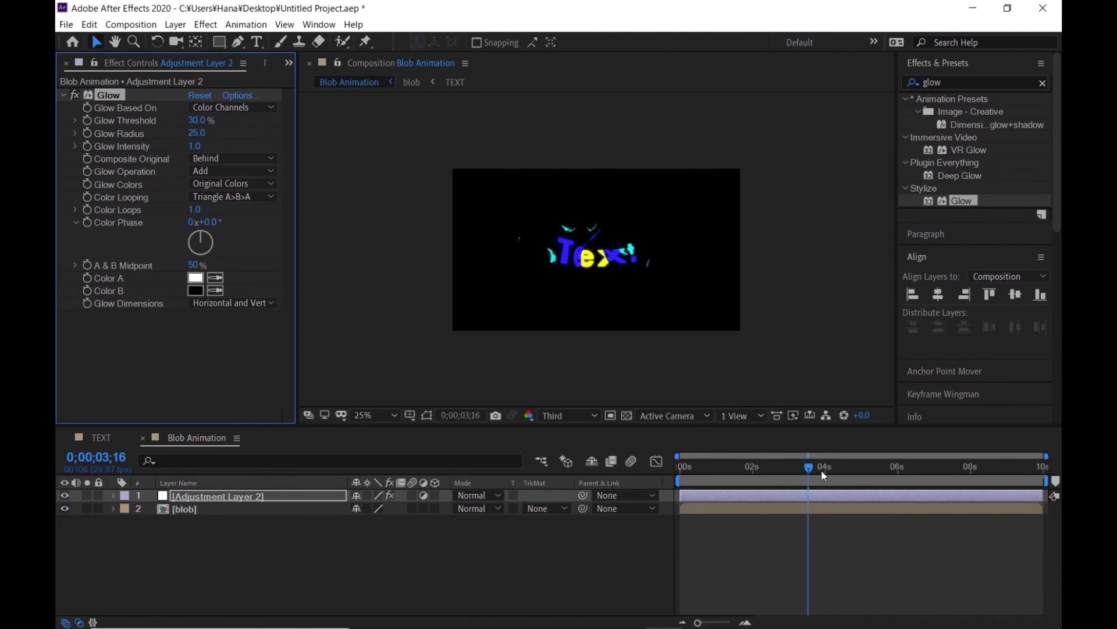
Apply CC Glass to the adjustment layer, below Glow.
{"action": "mouse_move", "coordinate": [822, 469]}
{"action": "left_mouse_down"}
{"action": "mouse_move", "coordinate": [868, 467]}
{"action": "mouse_move", "coordinate": [846, 467]}
{"action": "left_mouse_up"}
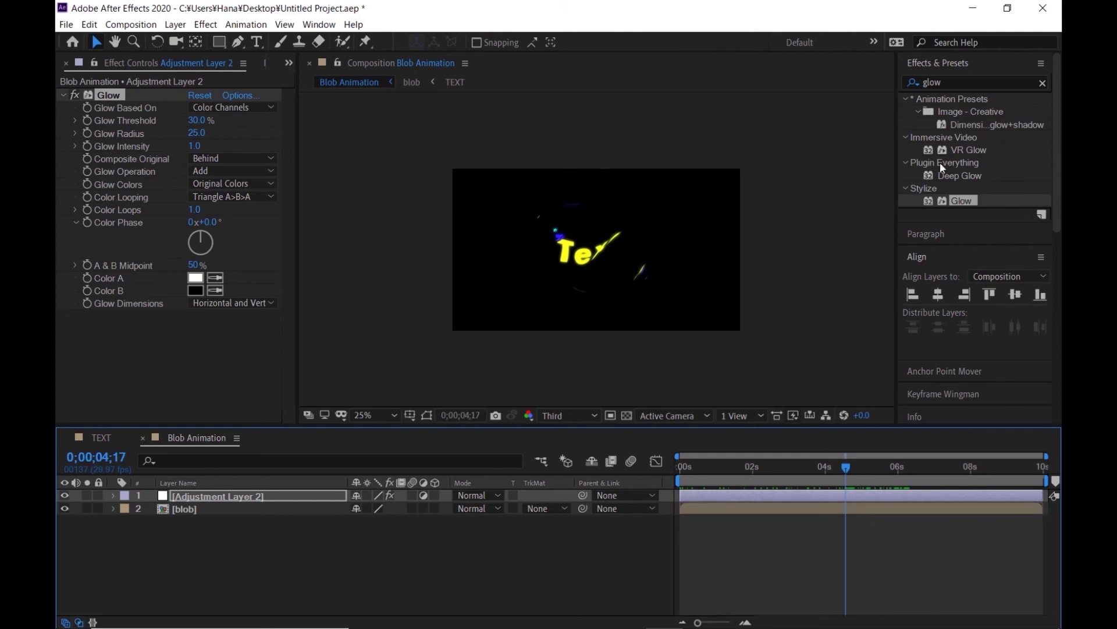
{"action": "left_click", "coordinate": [970, 77]}
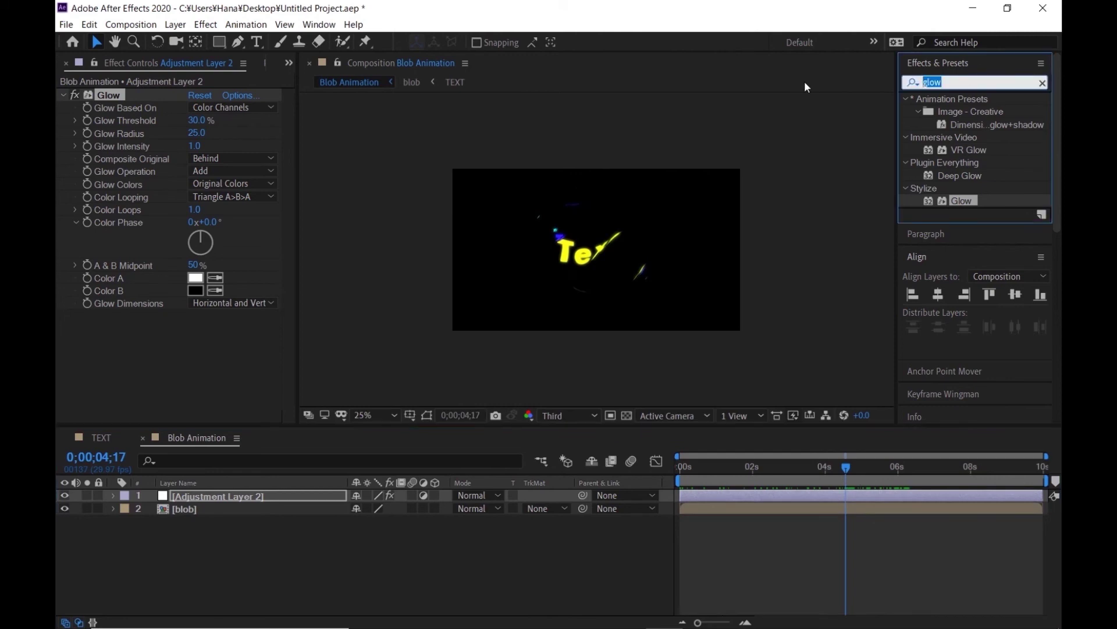
{"action": "type", "text": "cc "}
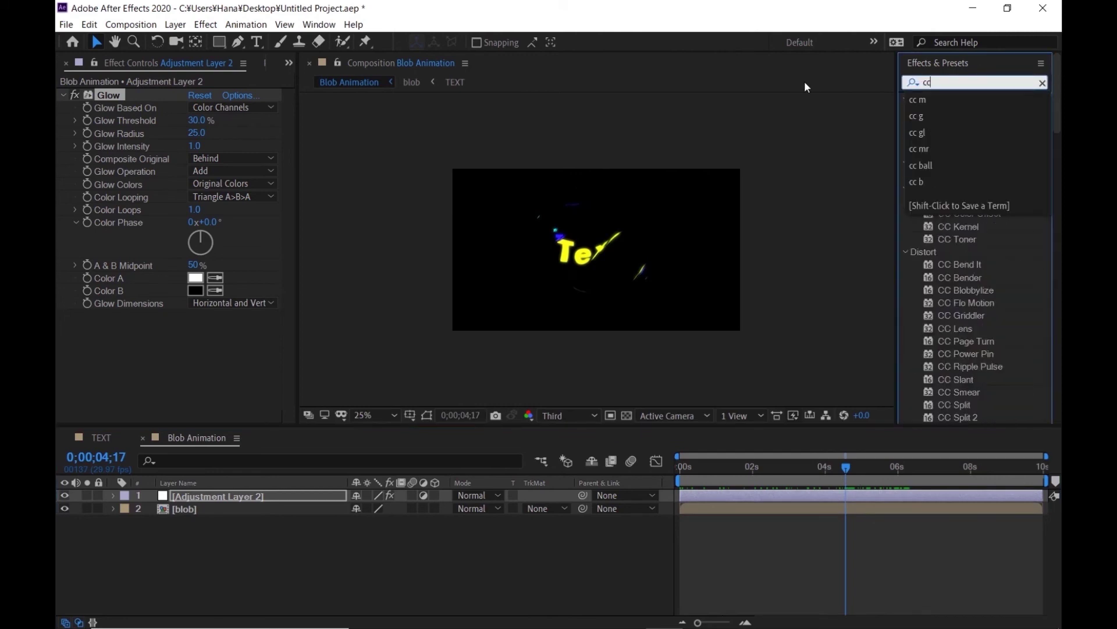
{"action": "type", "text": "g"}
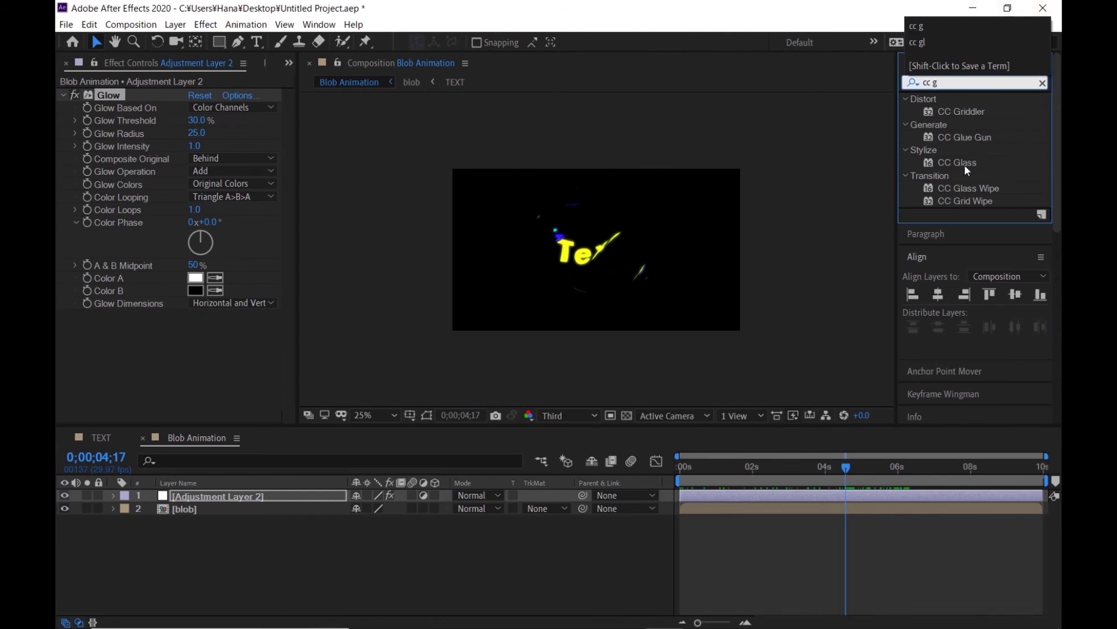
{"action": "left_click_drag", "start_coordinate": [965, 164], "coordinate": [144, 363]}
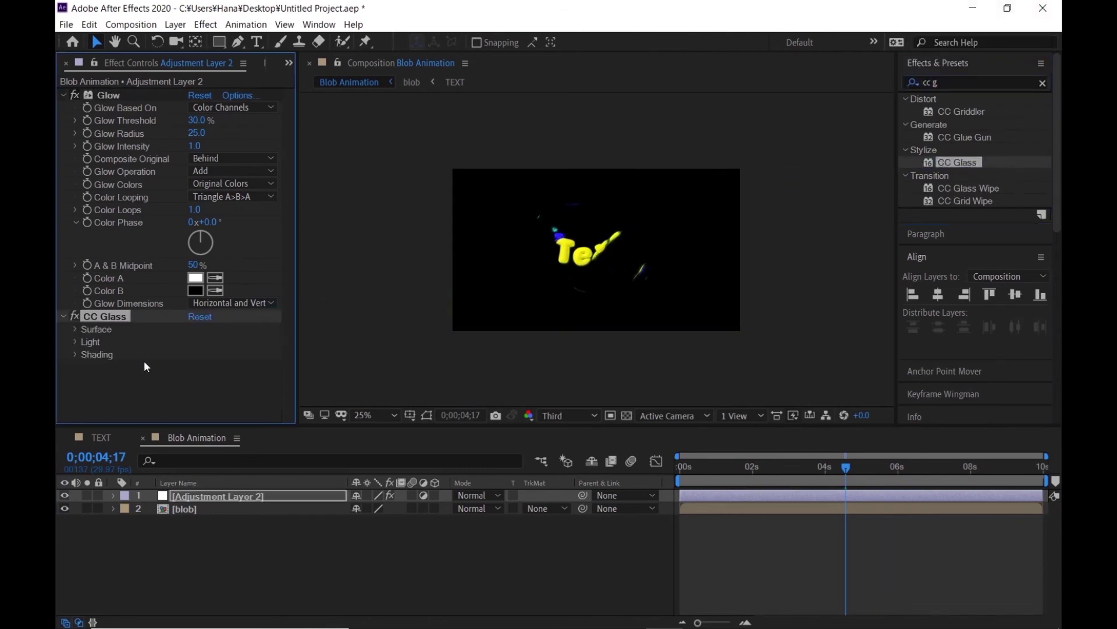
Set CC Glass's Surface bump map to the blob layer using its Alpha channel.
{"action": "left_click", "coordinate": [75, 329]}
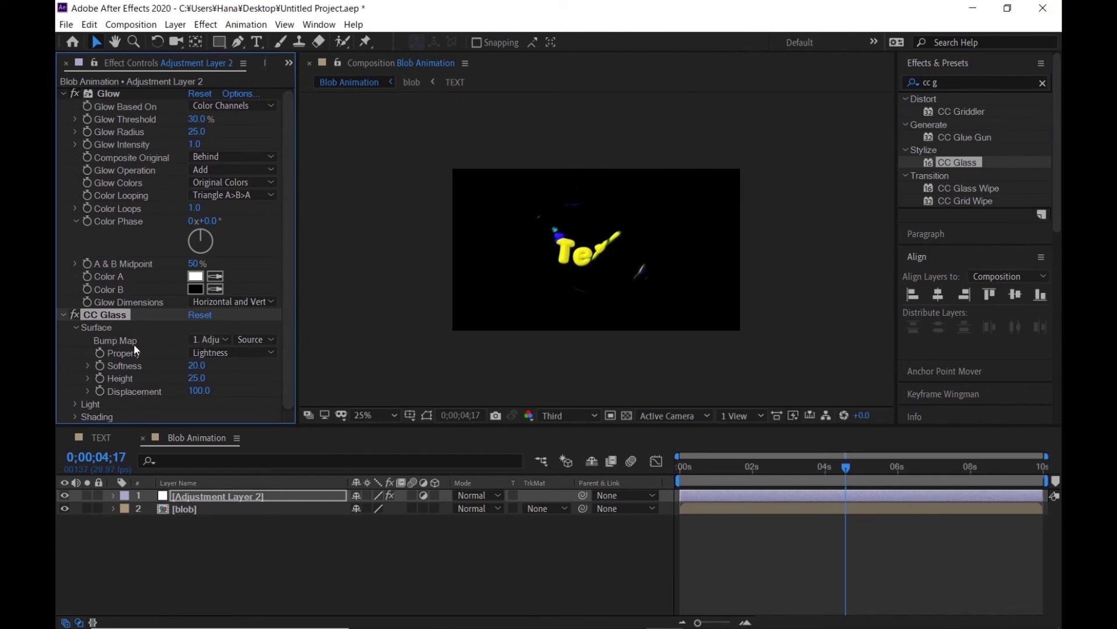
{"action": "left_click", "coordinate": [204, 340]}
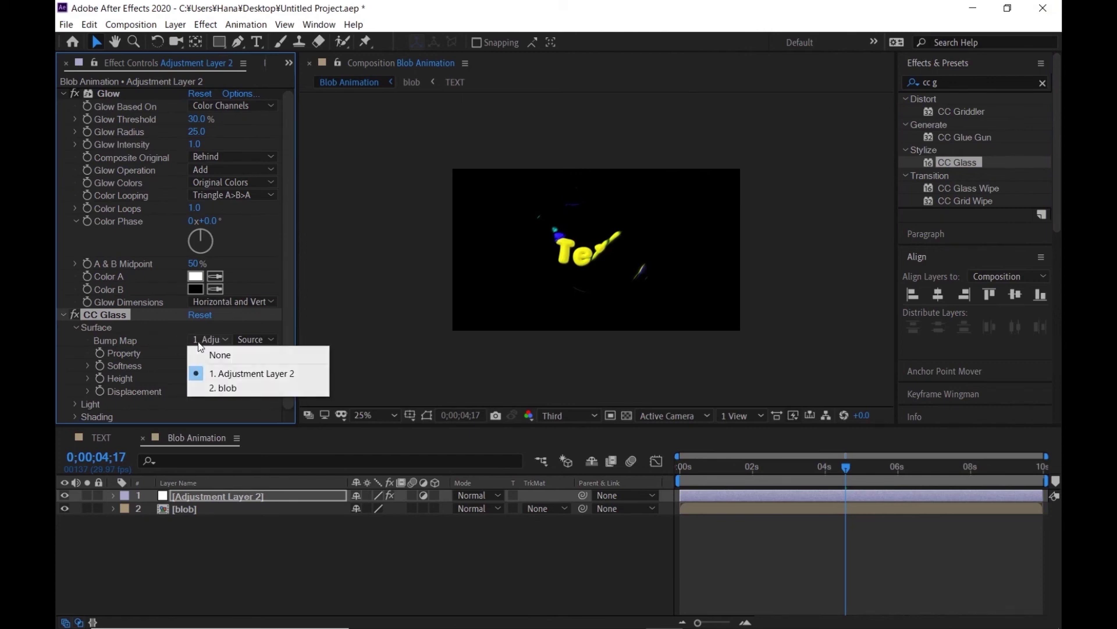
{"action": "left_click", "coordinate": [223, 388]}
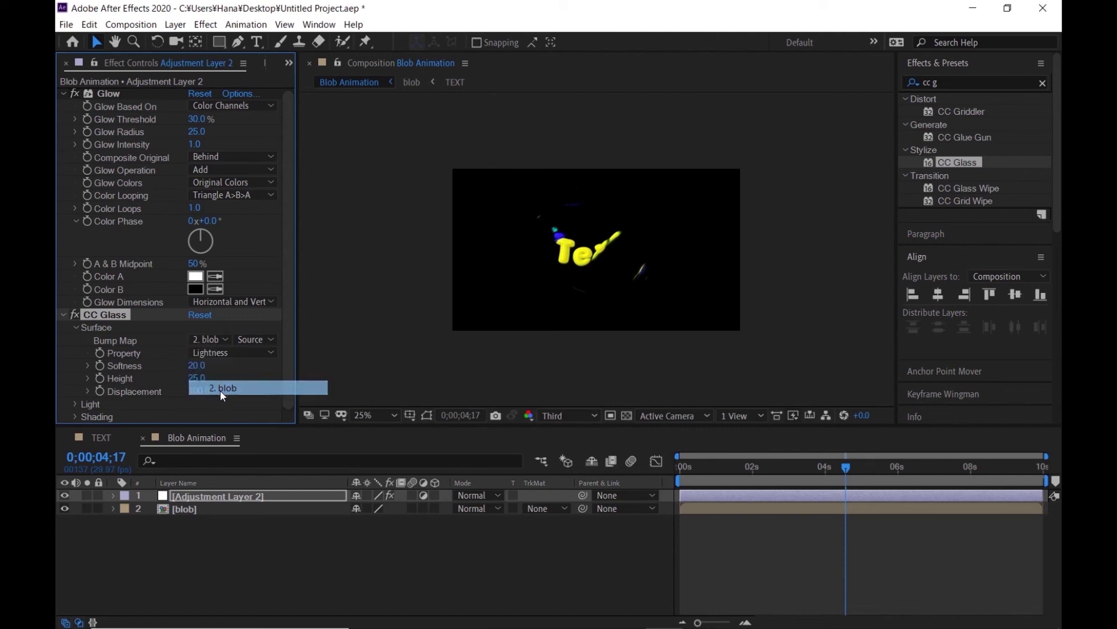
{"action": "left_click", "coordinate": [229, 354]}
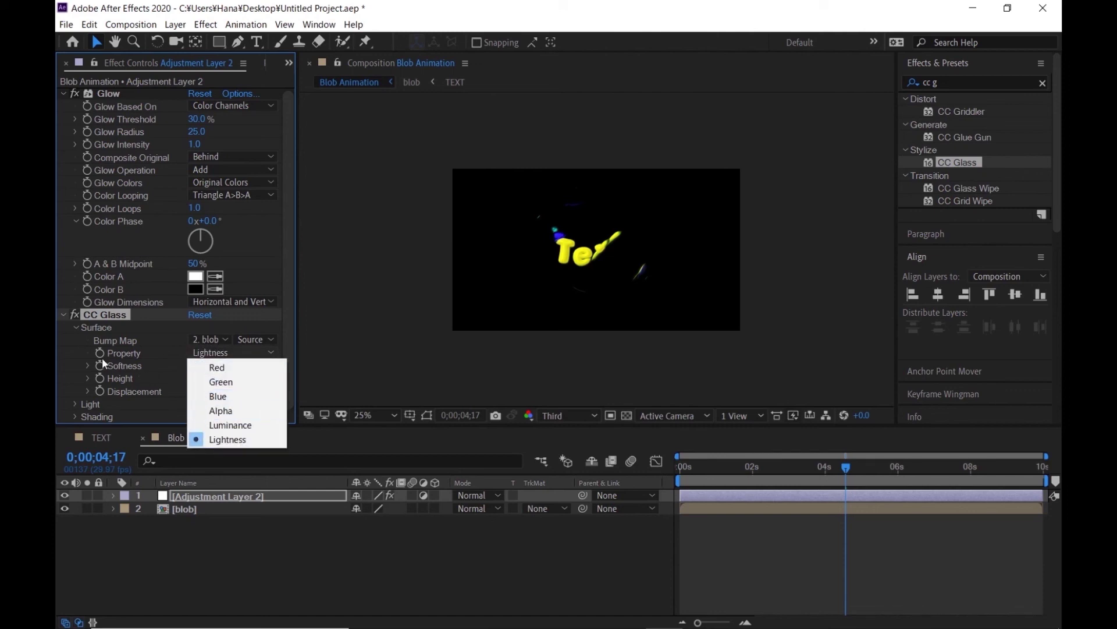
{"action": "left_click", "coordinate": [224, 410]}
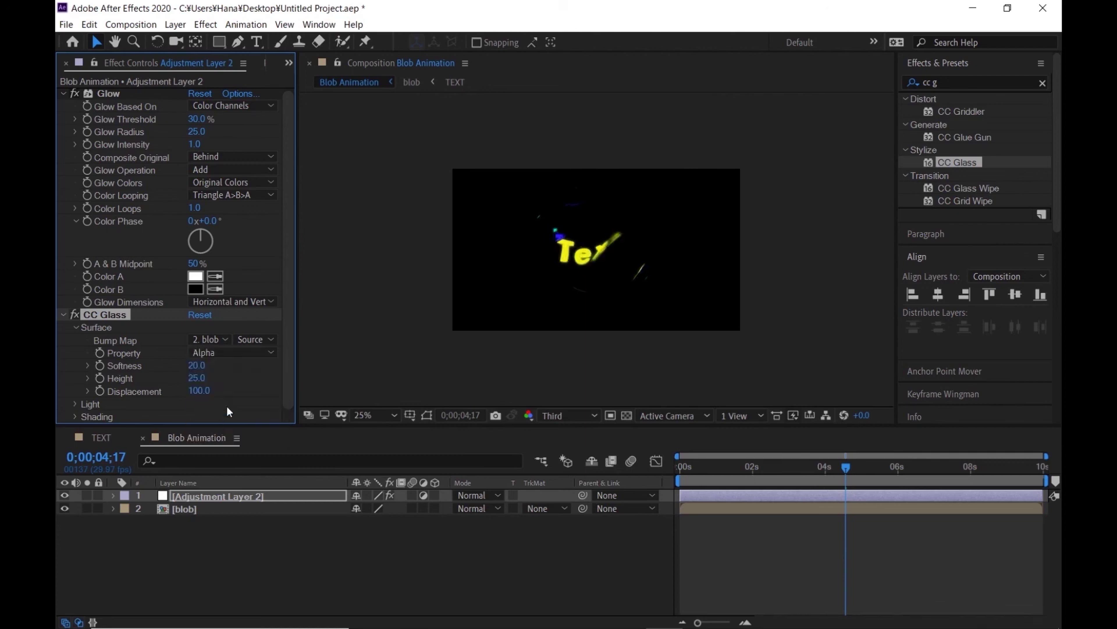
Set CC Glass Softness to 13 and Displacement to 500, then preview earlier frames.
{"action": "left_click", "coordinate": [197, 365]}
{"action": "type", "text": "13"}
{"action": "key", "text": "Return"}
{"action": "left_click", "coordinate": [199, 392]}
{"action": "type", "text": "500"}
{"action": "key", "text": "Return"}
{"action": "mouse_move", "coordinate": [821, 466]}
{"action": "left_mouse_down"}
{"action": "mouse_move", "coordinate": [771, 493]}
{"action": "mouse_move", "coordinate": [844, 504]}
{"action": "left_mouse_up"}
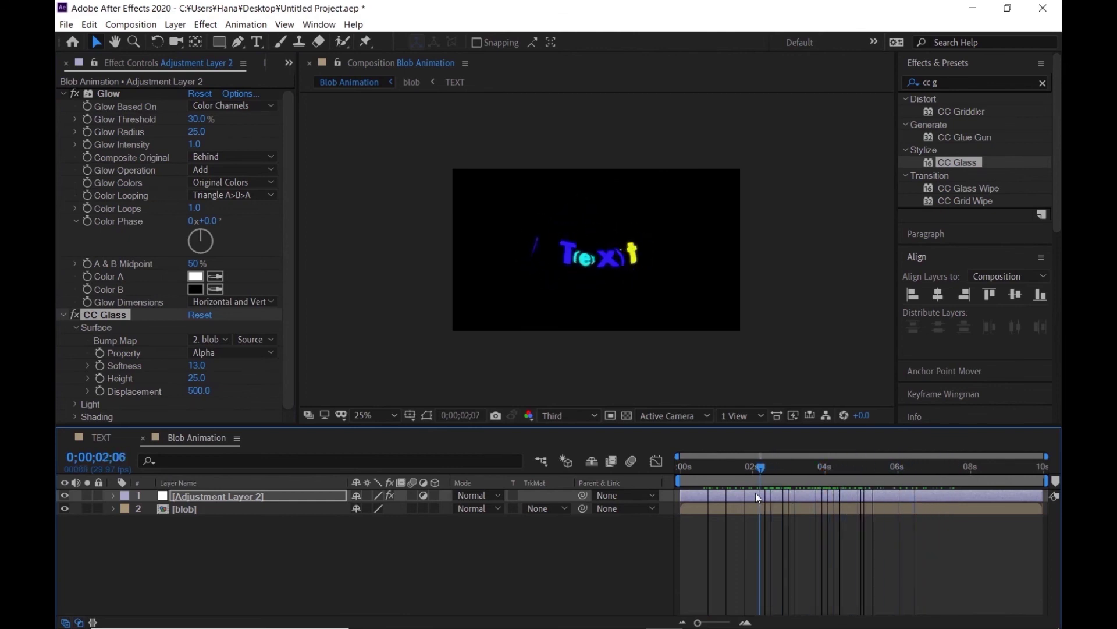
{"action": "left_click_drag", "start_coordinate": [844, 504], "coordinate": [740, 483]}
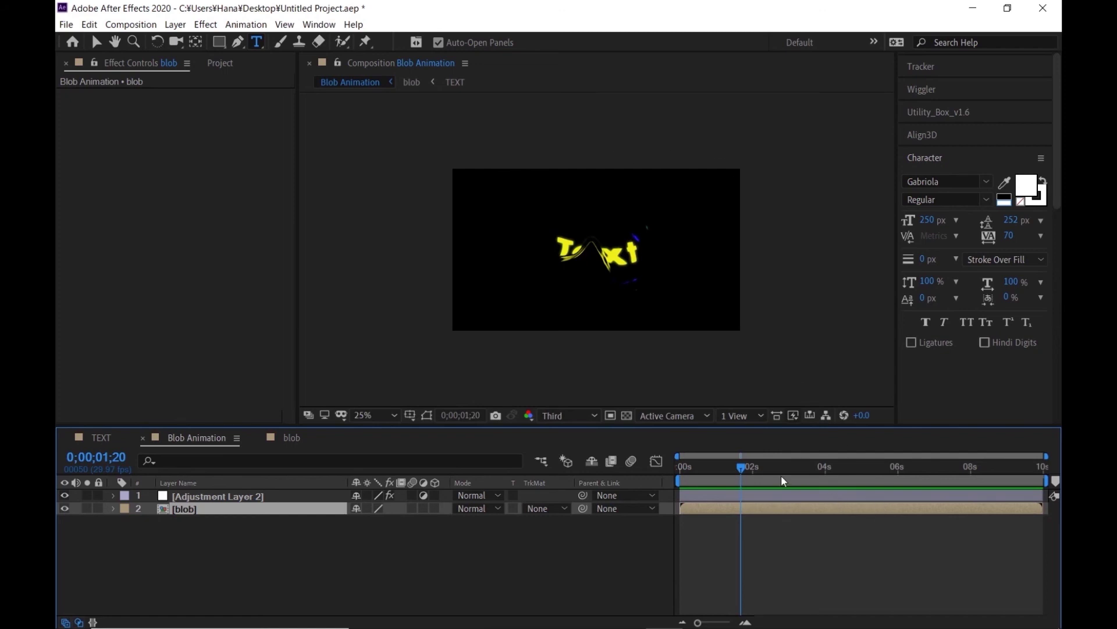
Retype the TEXT comp's Text layer as 'Blob' and preview it in Blob Animation.
{"action": "left_click_drag", "start_coordinate": [781, 475], "coordinate": [853, 469]}
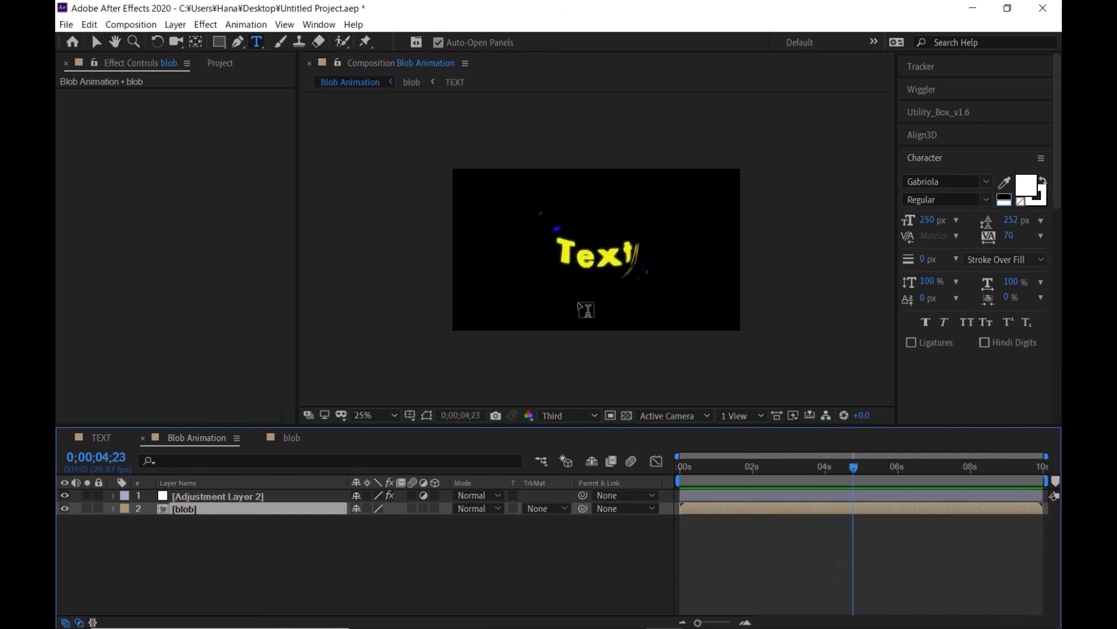
{"action": "left_click", "coordinate": [100, 438]}
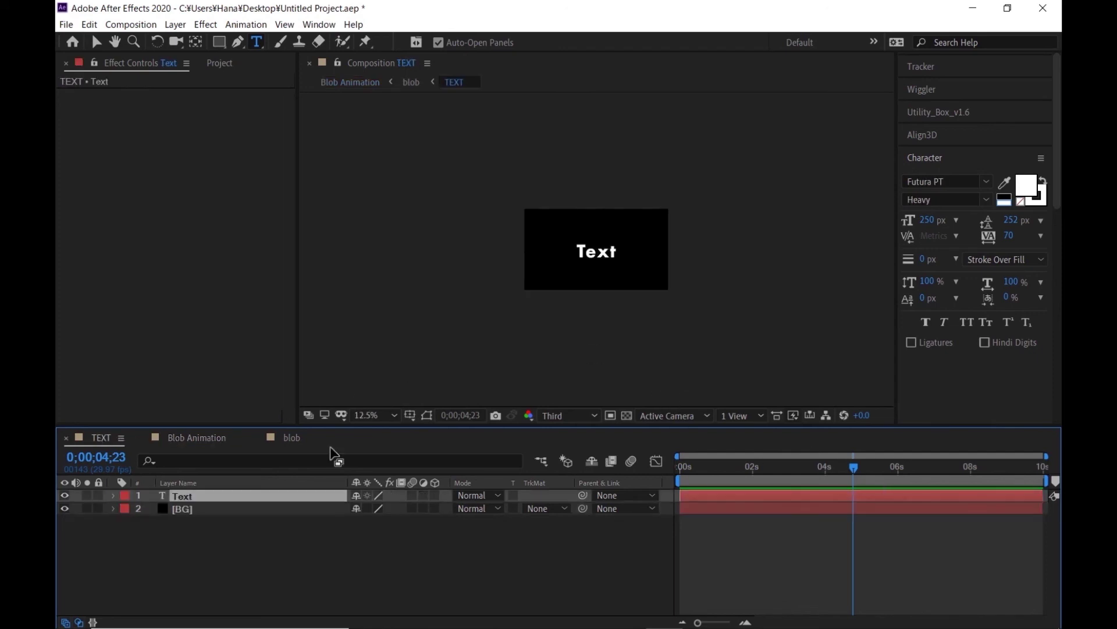
{"action": "double_click", "coordinate": [176, 496]}
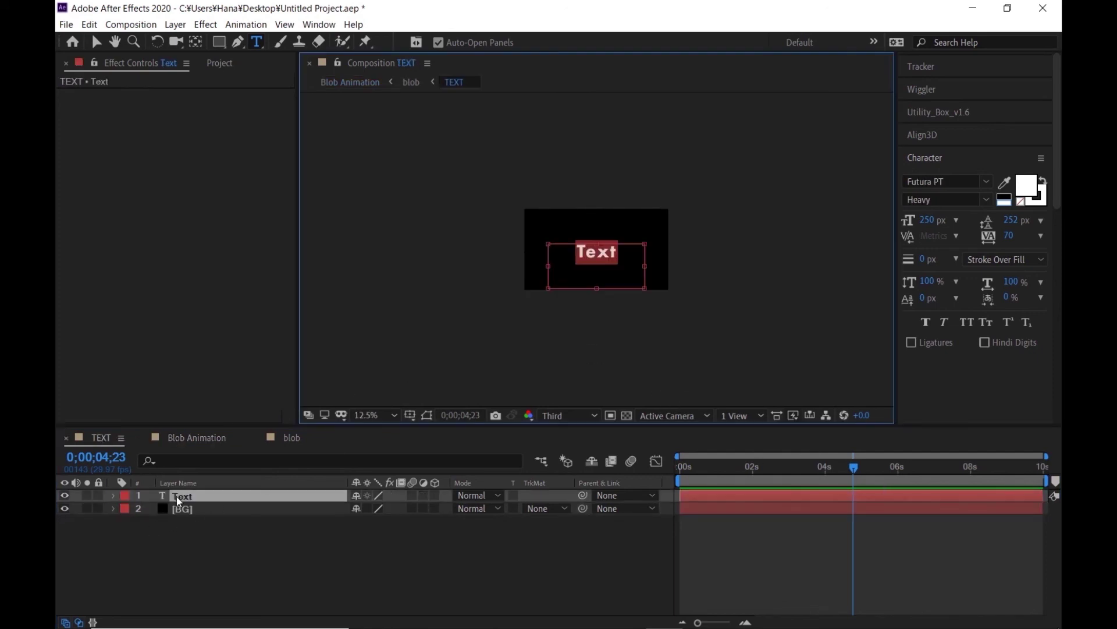
{"action": "type", "text": "Bl"}
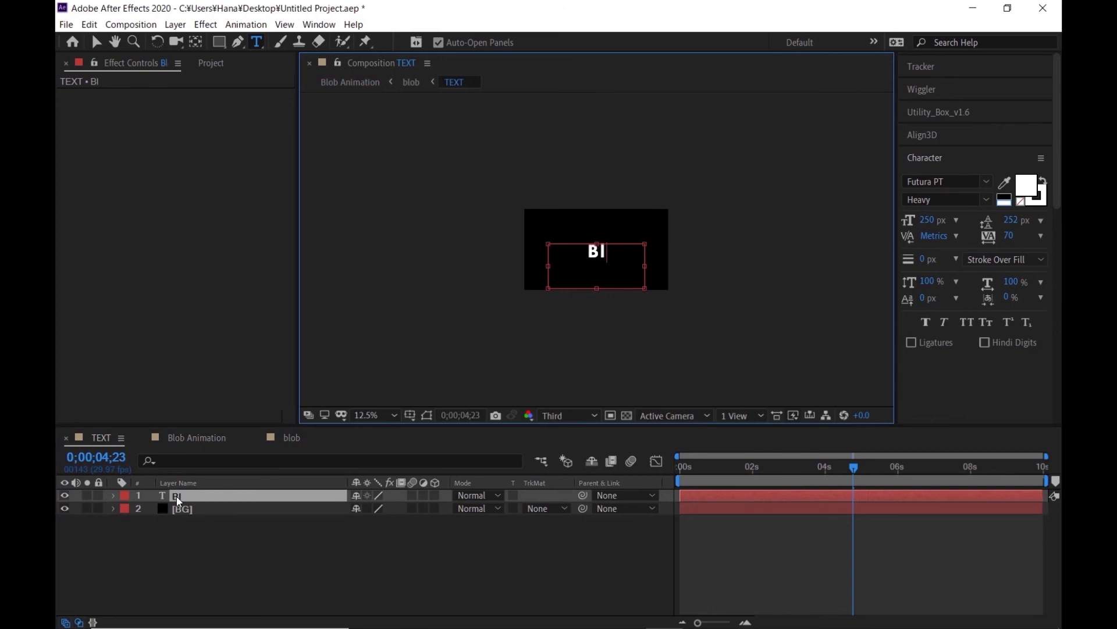
{"action": "type", "text": "ob"}
{"action": "left_click", "coordinate": [211, 544]}
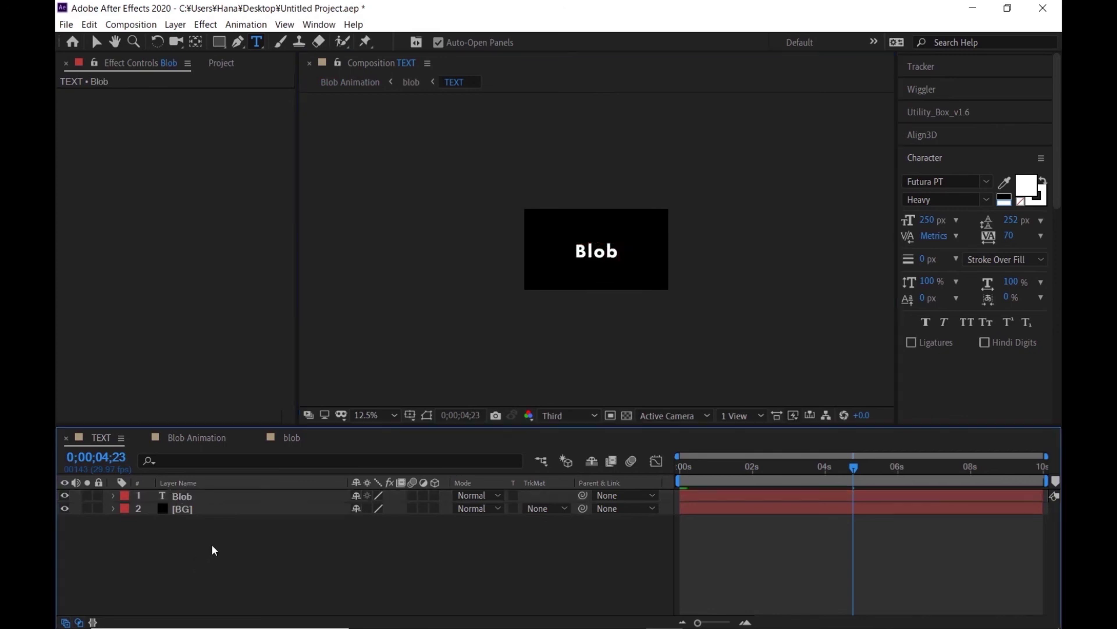
{"action": "left_click", "coordinate": [192, 437]}
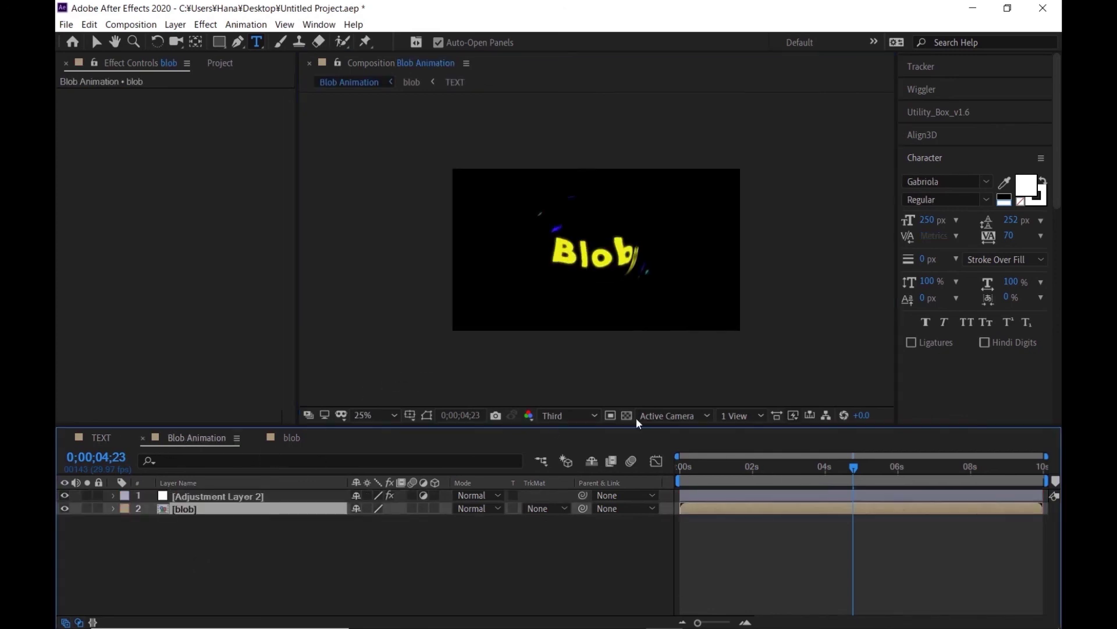
{"action": "left_click_drag", "start_coordinate": [834, 471], "coordinate": [930, 475]}
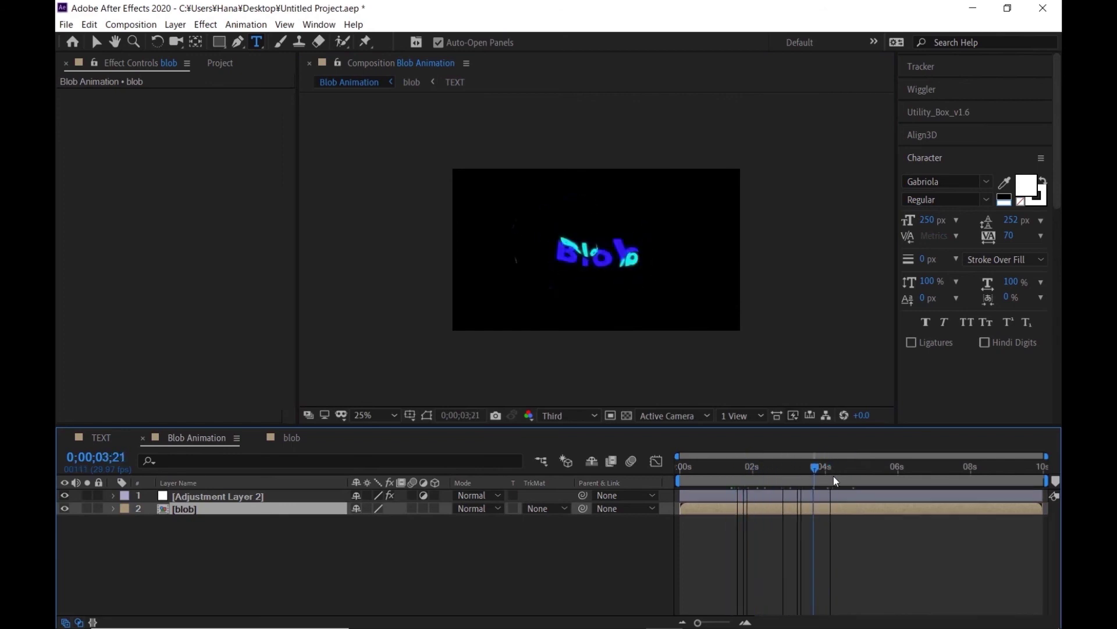